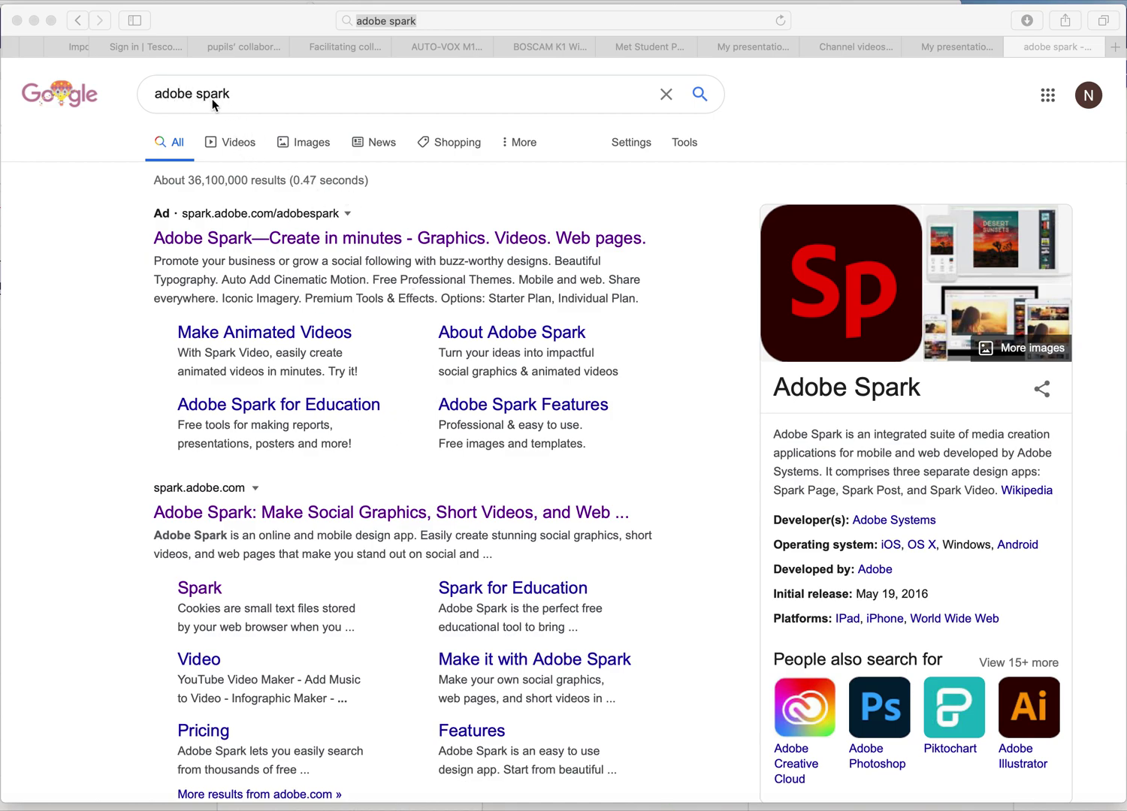
Open the Adobe Spark pricing page from Google results, enable all cookies, and go to Sign In.
{"action": "left_click", "coordinate": [251, 242]}
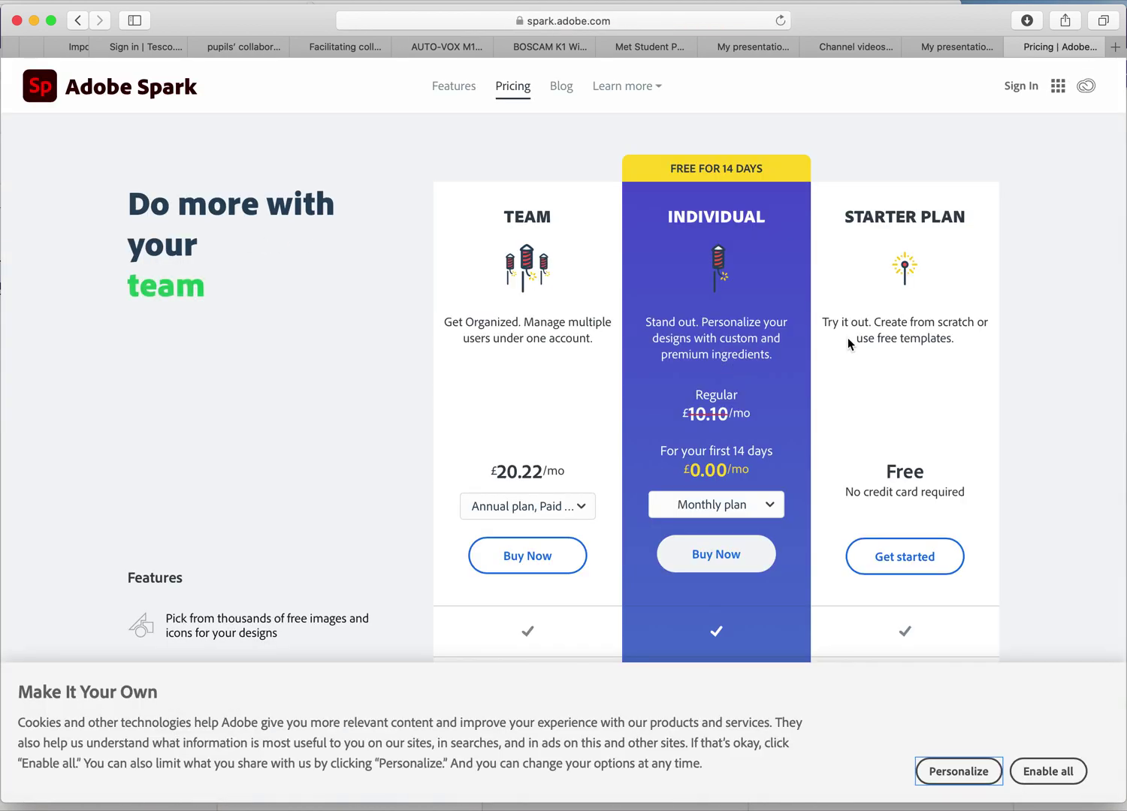
{"action": "left_click", "coordinate": [1052, 771]}
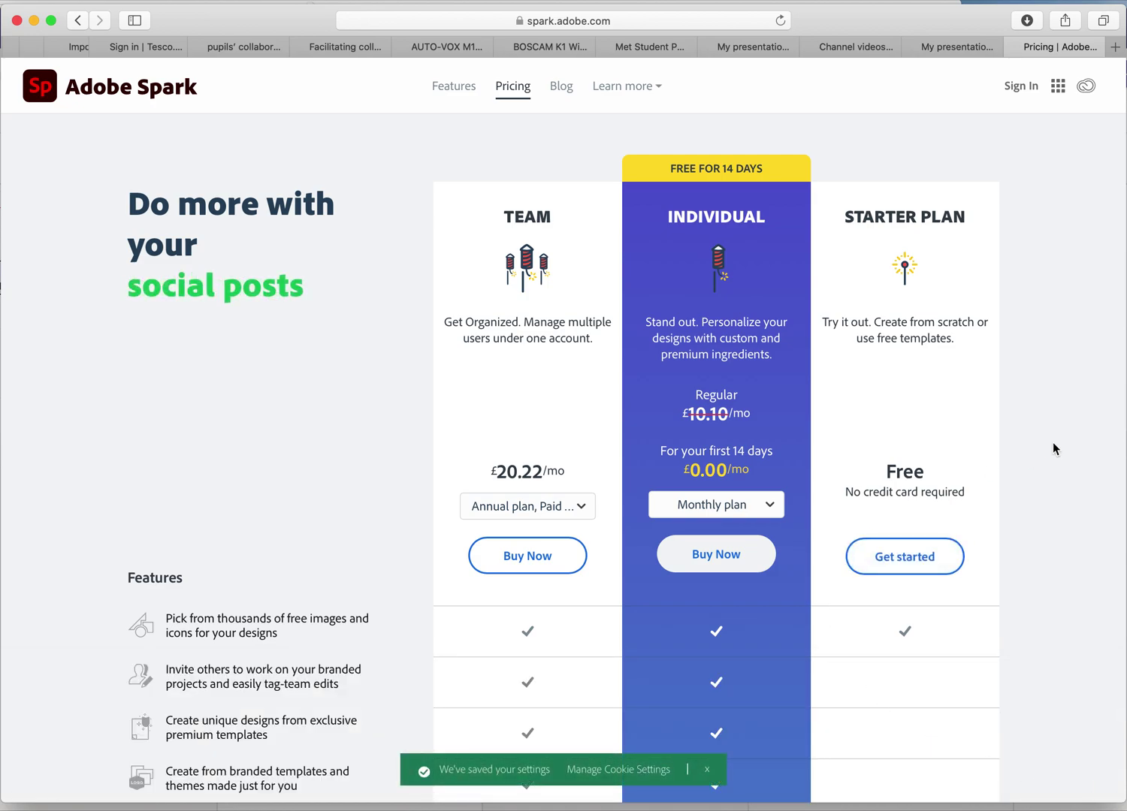
{"action": "scroll", "coordinate": [1054, 448], "scroll_direction": "down", "scroll_amount": 1}
{"action": "scroll", "coordinate": [1053, 445], "scroll_direction": "down", "scroll_amount": 4}
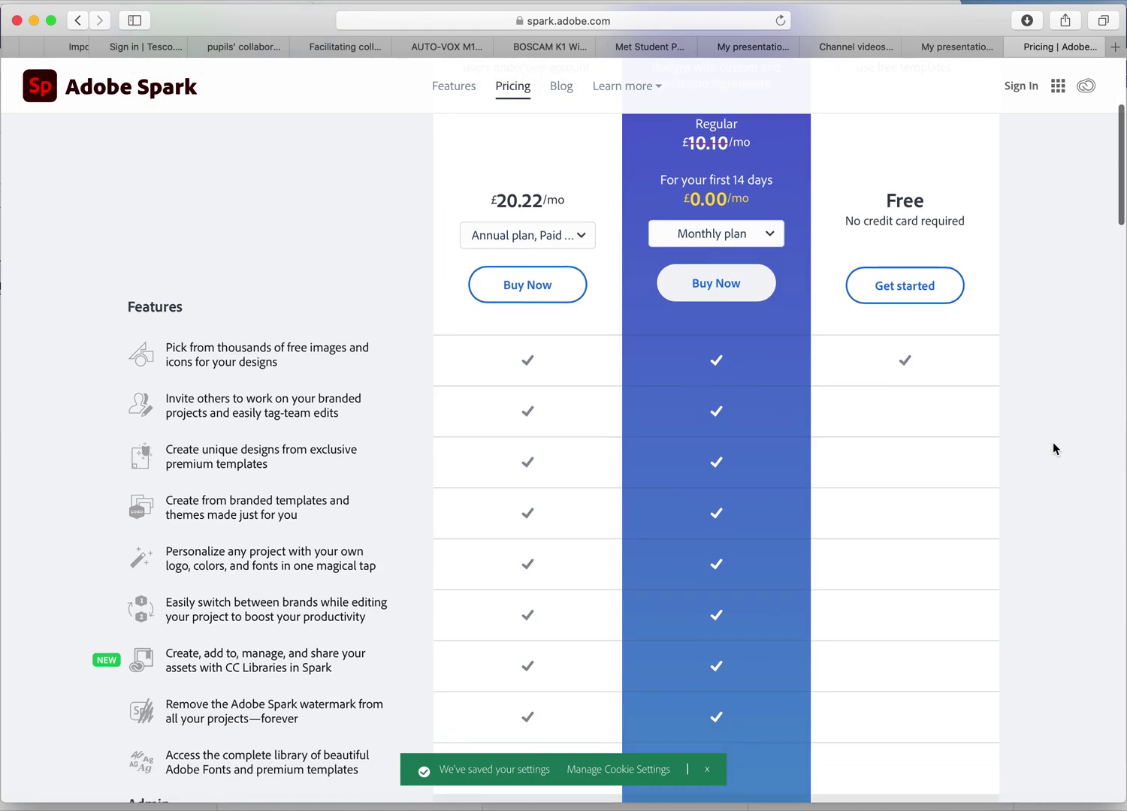
{"action": "scroll", "coordinate": [1054, 444], "scroll_direction": "up", "scroll_amount": 5}
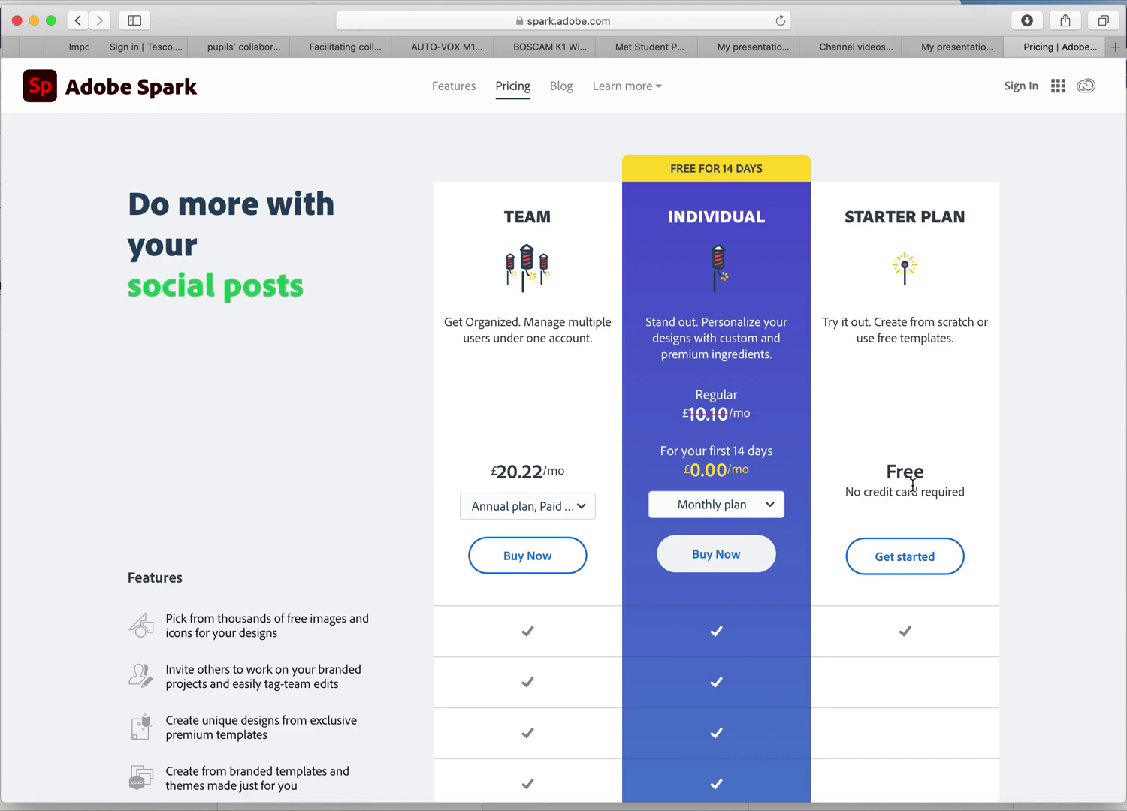
{"action": "left_click", "coordinate": [1026, 88]}
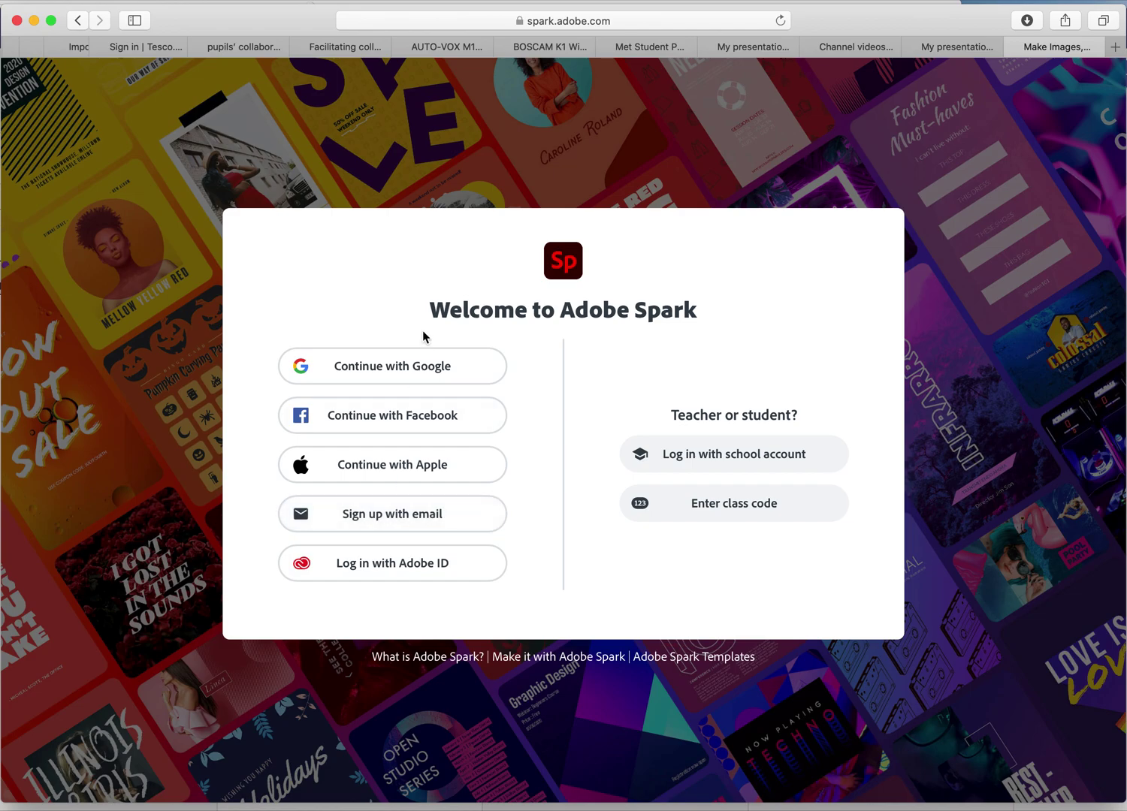
Sign in to Adobe Spark with Google using the school account.
{"action": "left_click", "coordinate": [411, 362]}
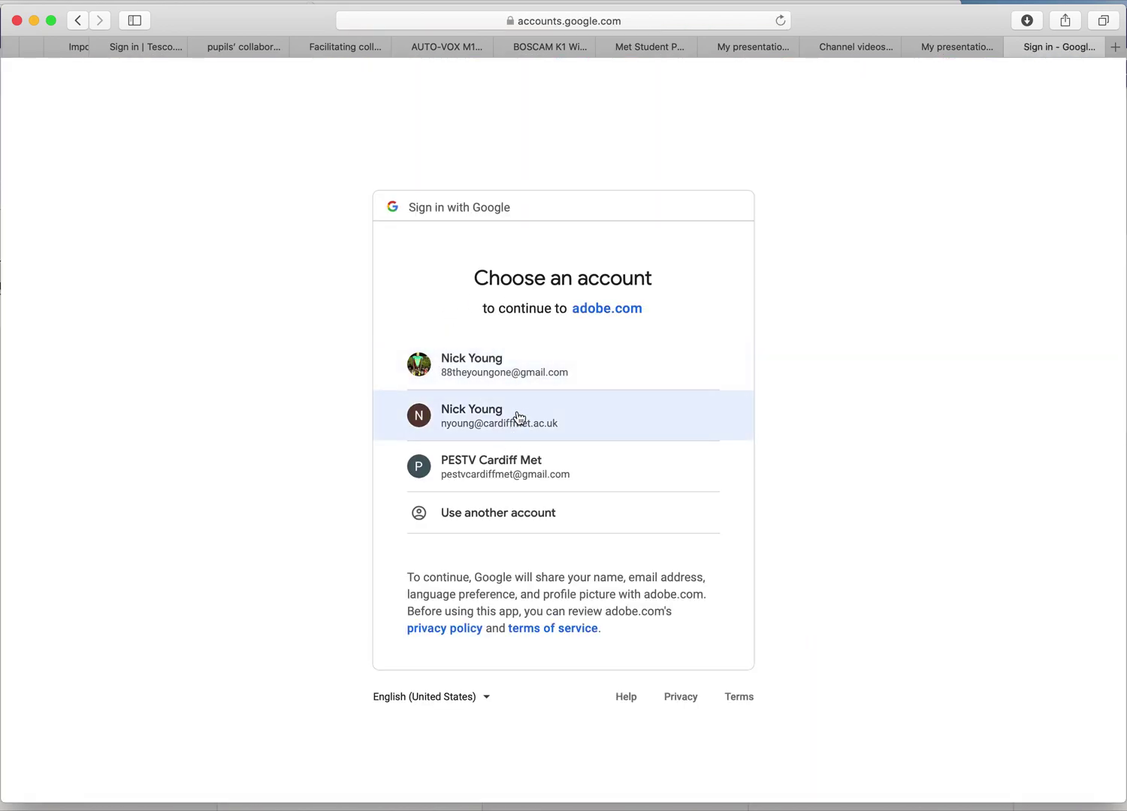
{"action": "left_click", "coordinate": [513, 425]}
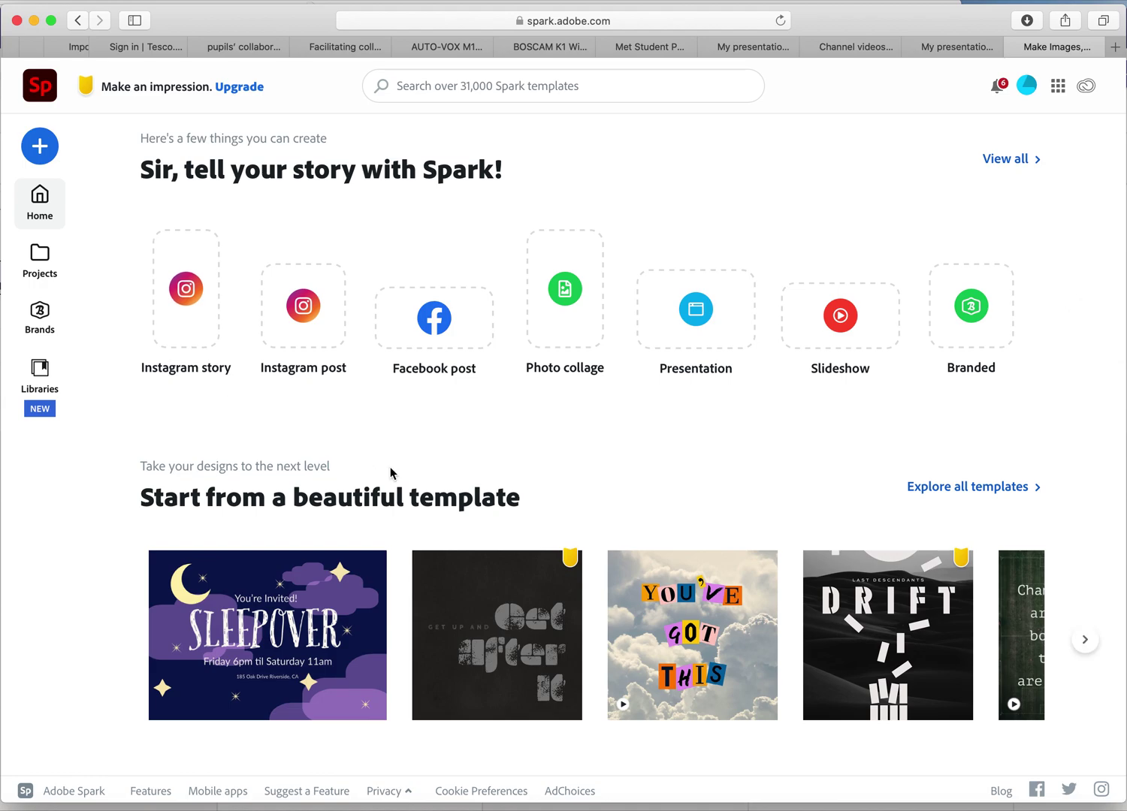
Create a new Web page project from the + create menu.
{"action": "scroll", "coordinate": [391, 473], "scroll_direction": "down", "scroll_amount": 3}
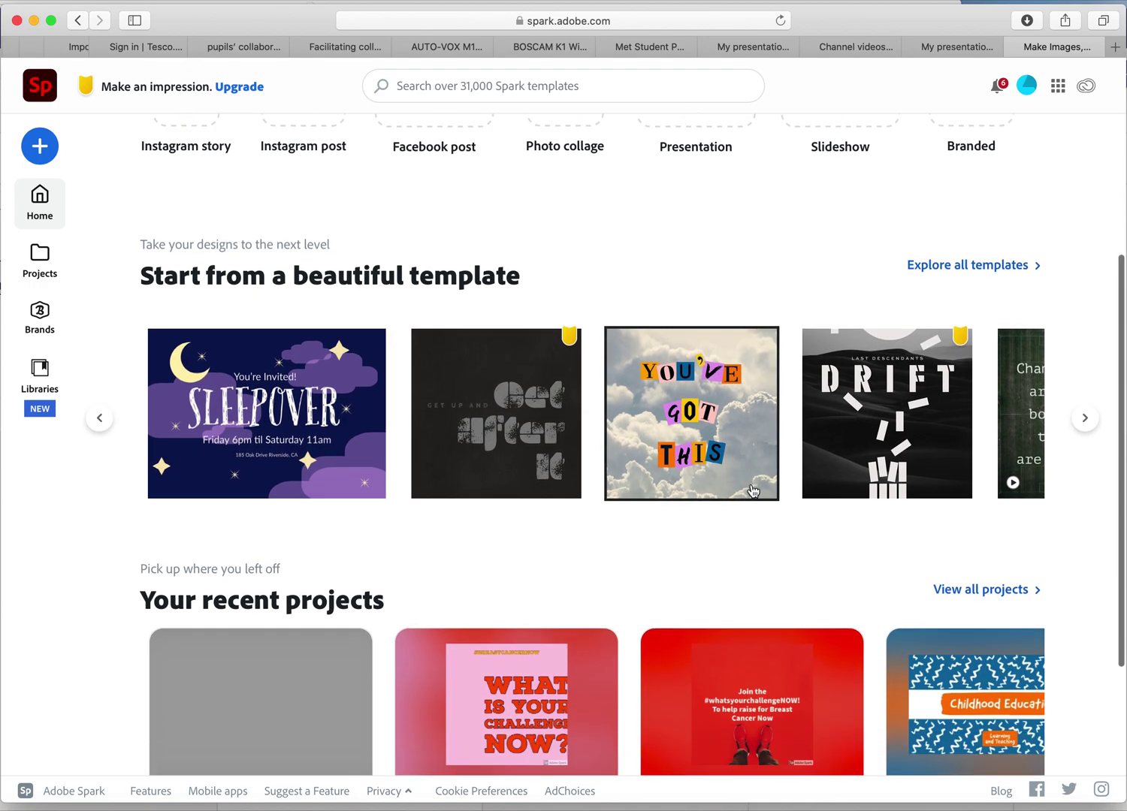
{"action": "scroll", "coordinate": [750, 493], "scroll_direction": "down", "scroll_amount": 4}
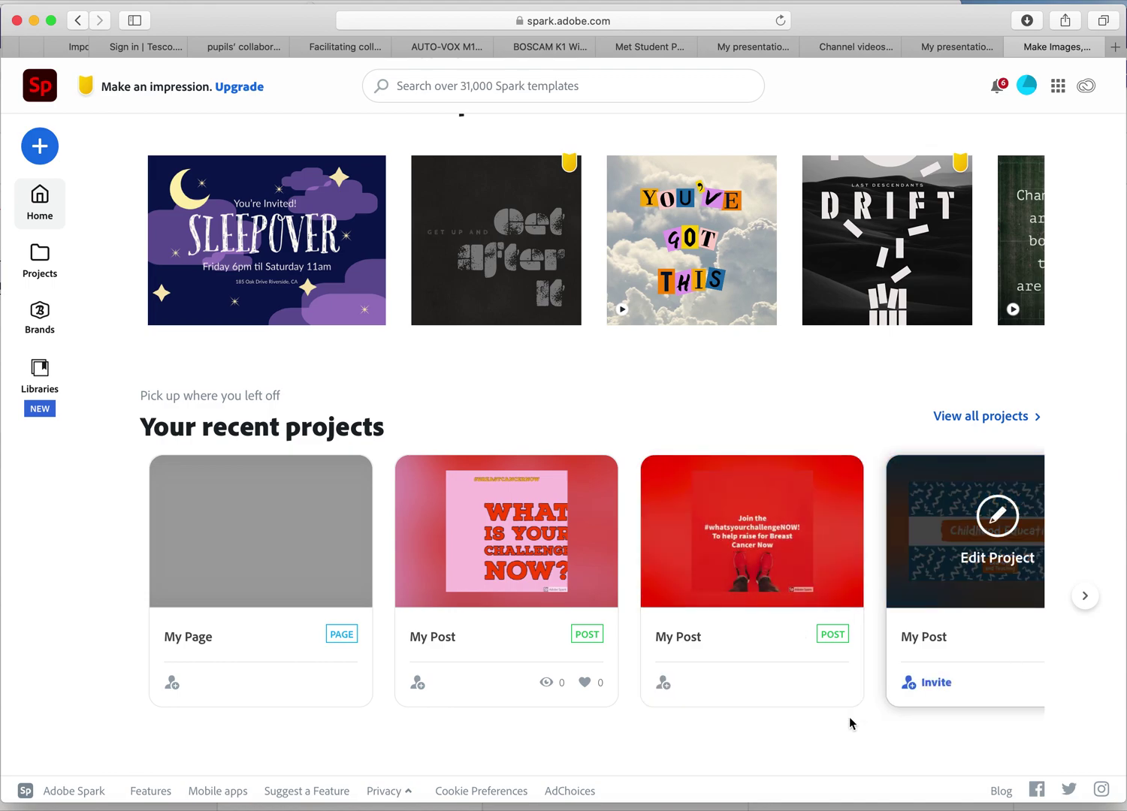
{"action": "scroll", "coordinate": [720, 571], "scroll_direction": "up", "scroll_amount": 7}
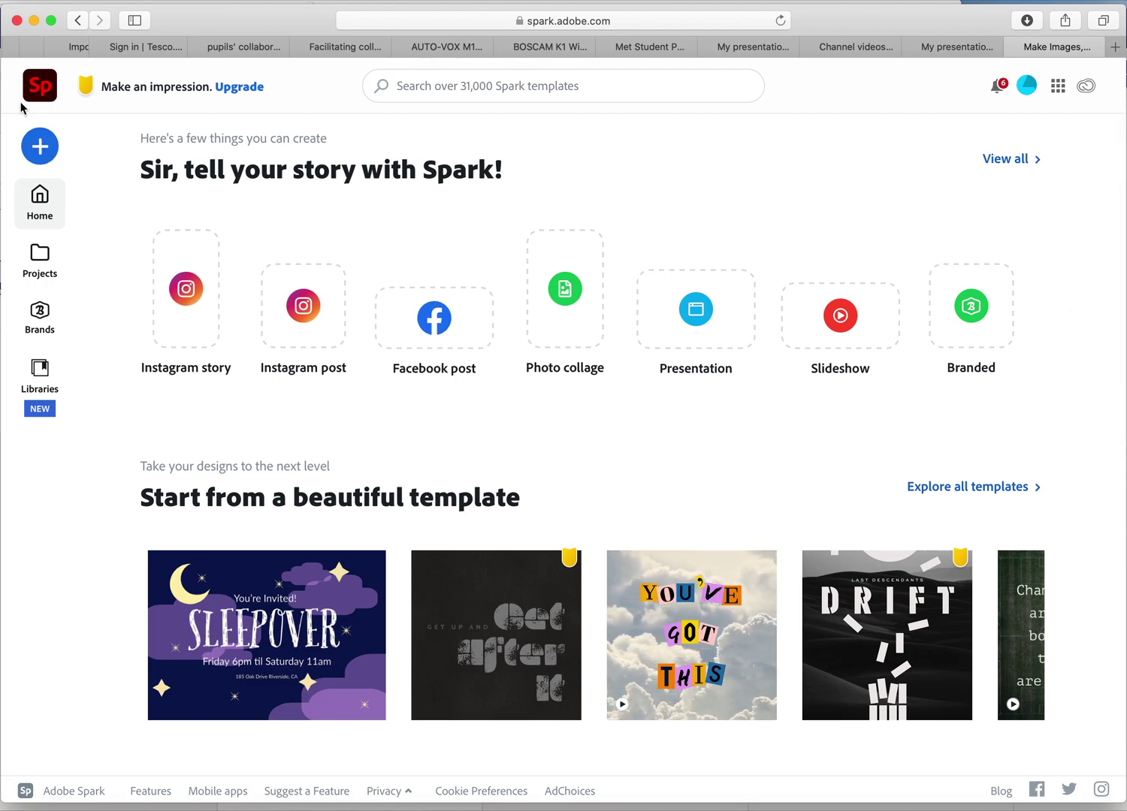
{"action": "left_click", "coordinate": [42, 160]}
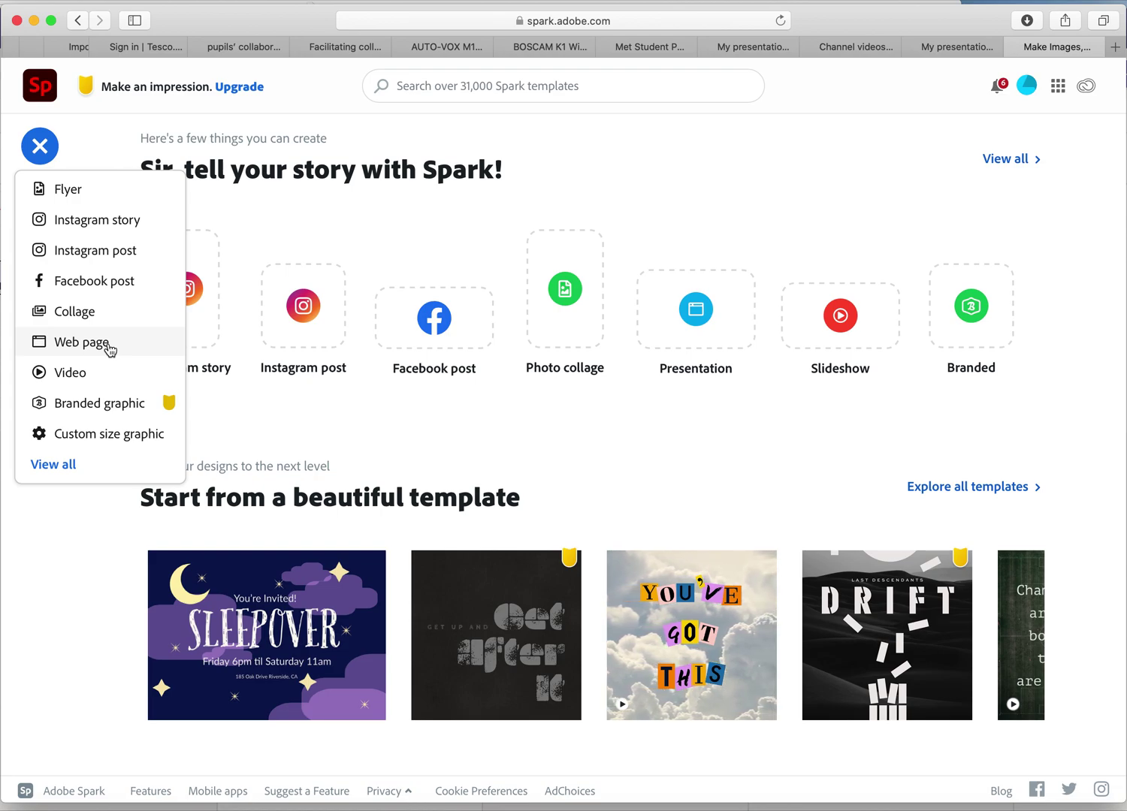
{"action": "left_click", "coordinate": [107, 343]}
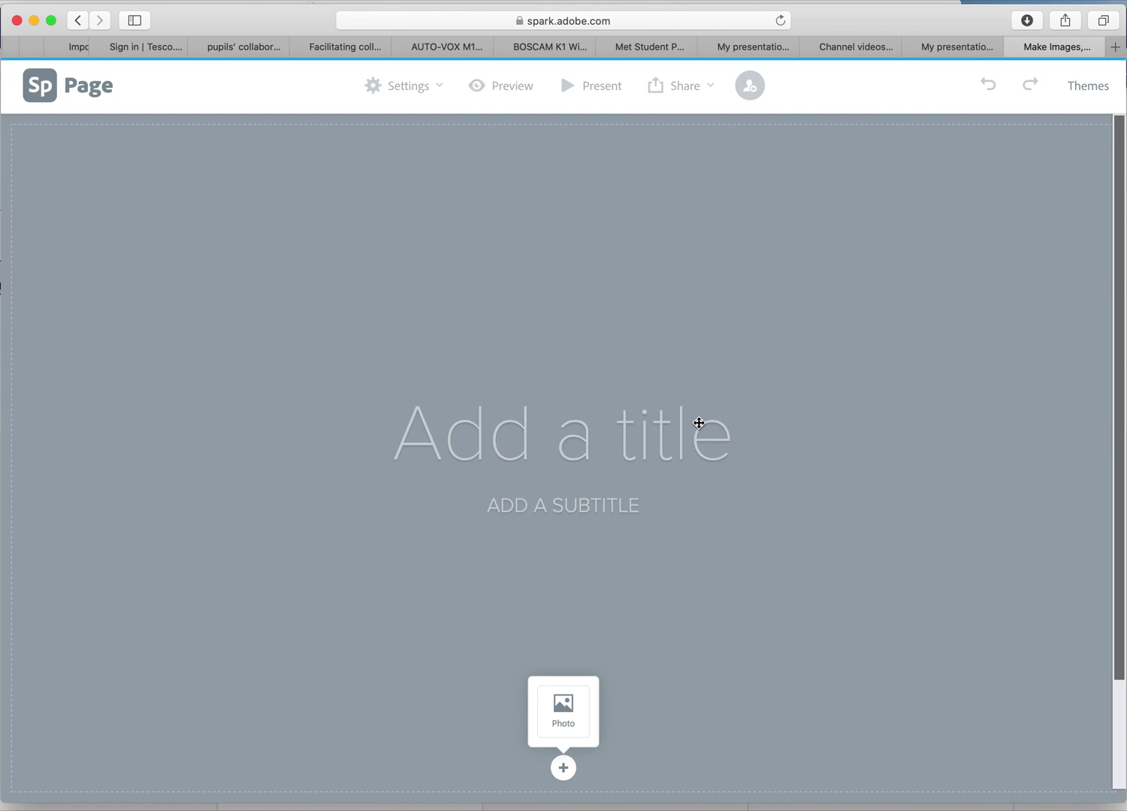
Show the theme choices for the blank web page.
{"action": "left_click", "coordinate": [1085, 89]}
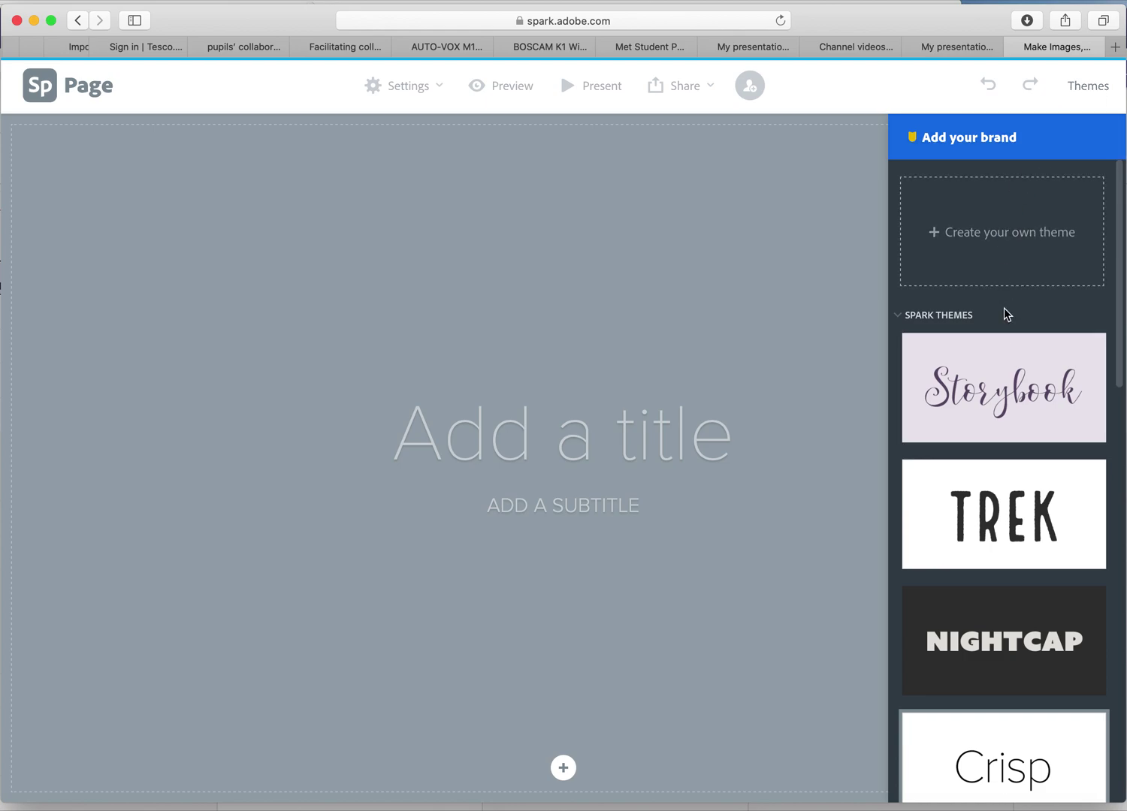
Apply the Trek theme to the page and begin typing the title.
{"action": "scroll", "coordinate": [1005, 315], "scroll_direction": "down", "scroll_amount": 2}
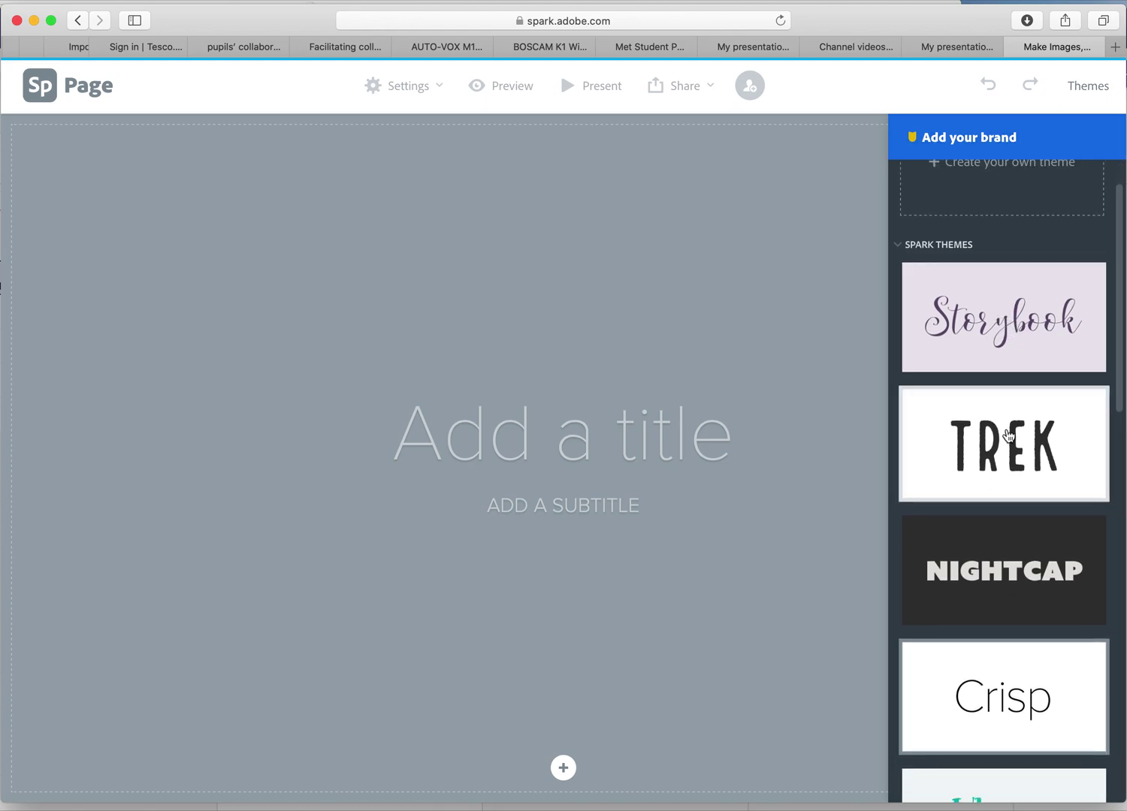
{"action": "scroll", "coordinate": [1007, 443], "scroll_direction": "down", "scroll_amount": 7}
{"action": "scroll", "coordinate": [1009, 434], "scroll_direction": "down", "scroll_amount": 20}
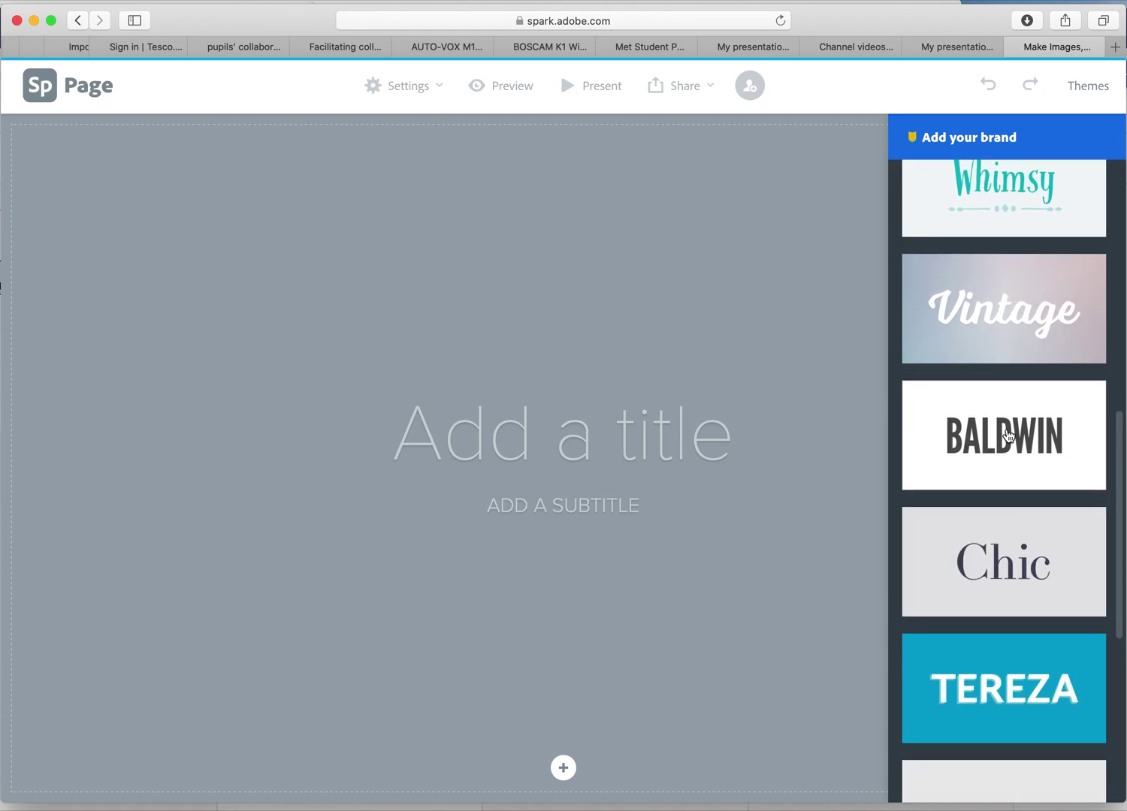
{"action": "scroll", "coordinate": [1009, 436], "scroll_direction": "down", "scroll_amount": 4}
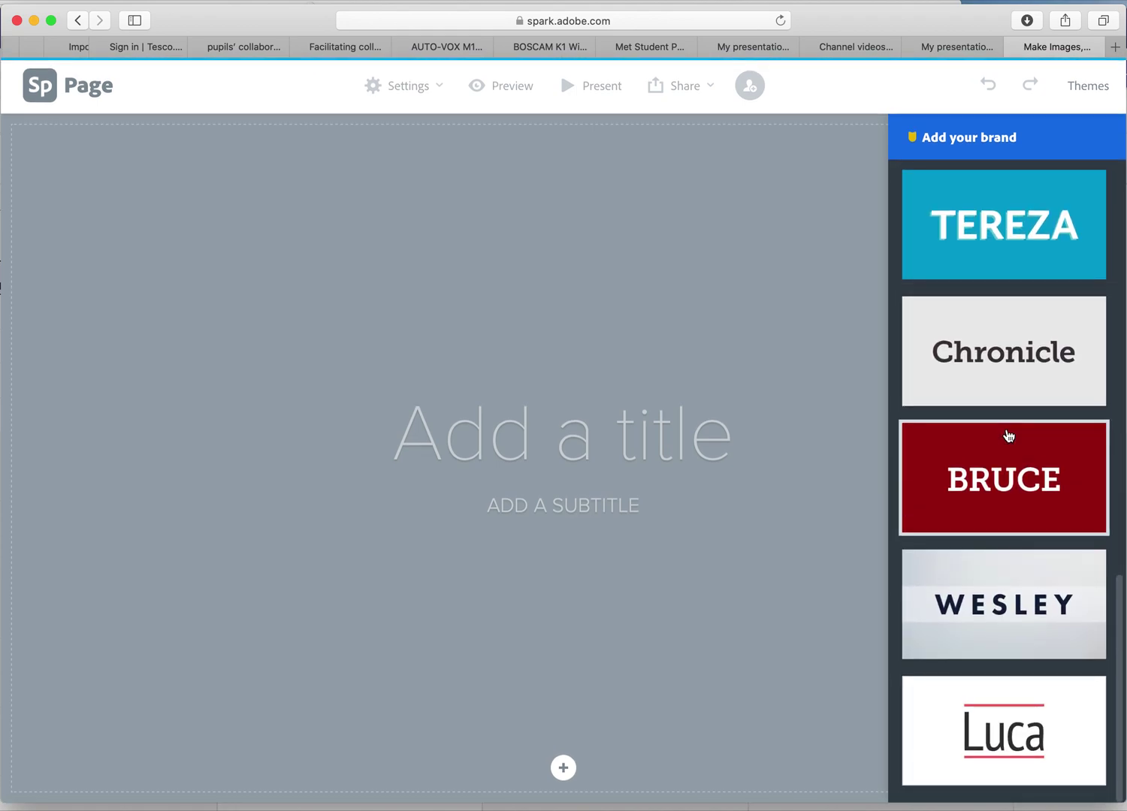
{"action": "scroll", "coordinate": [1008, 435], "scroll_direction": "up", "scroll_amount": 5}
{"action": "scroll", "coordinate": [1009, 436], "scroll_direction": "up", "scroll_amount": 15}
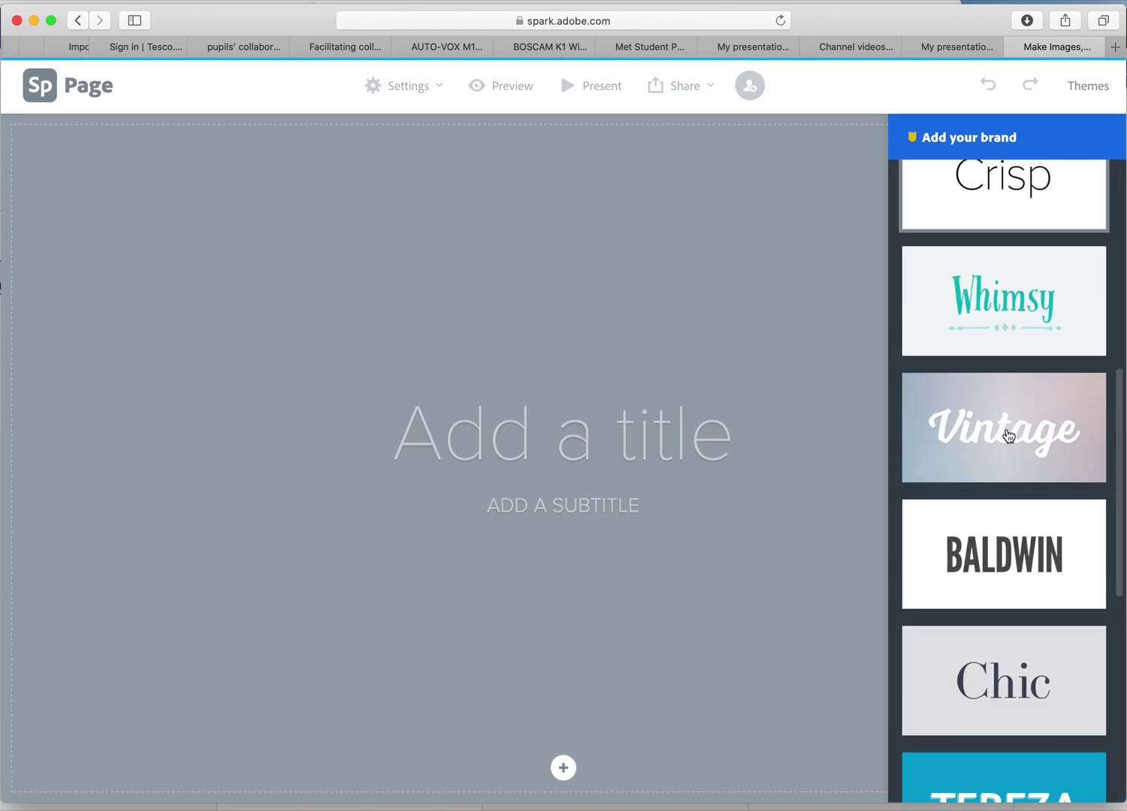
{"action": "scroll", "coordinate": [1008, 436], "scroll_direction": "up", "scroll_amount": 8}
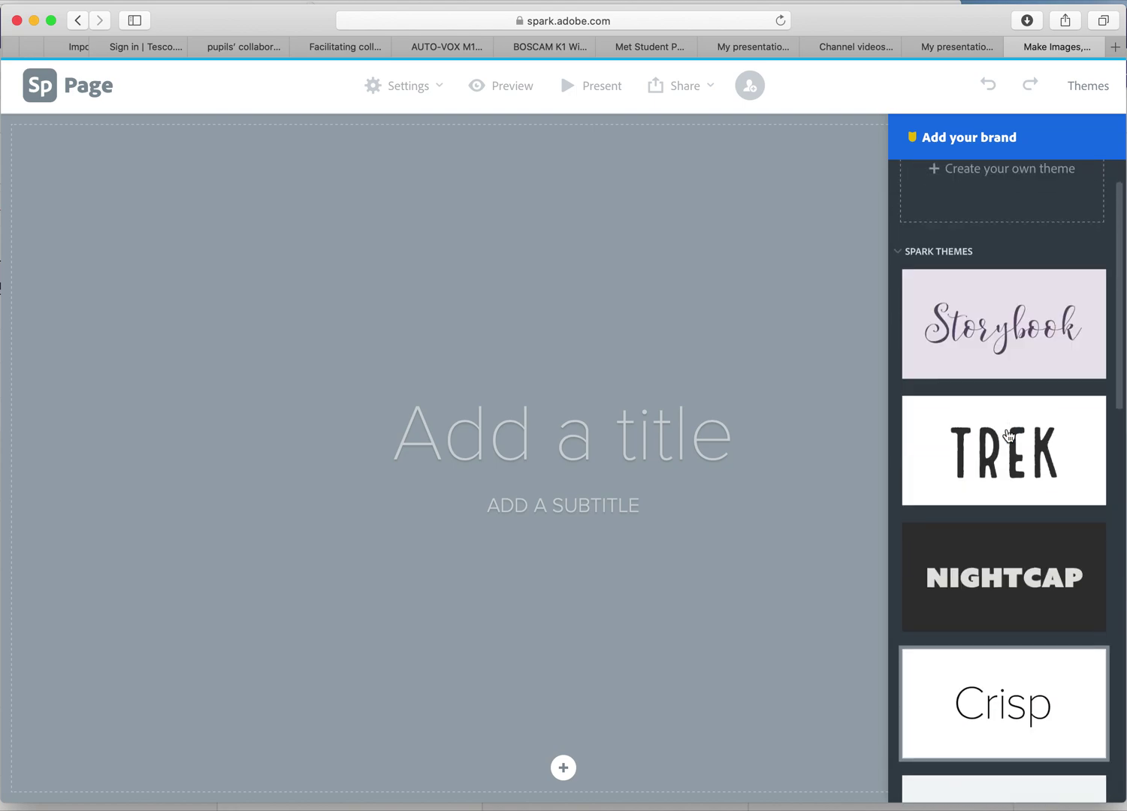
{"action": "left_click", "coordinate": [1013, 508]}
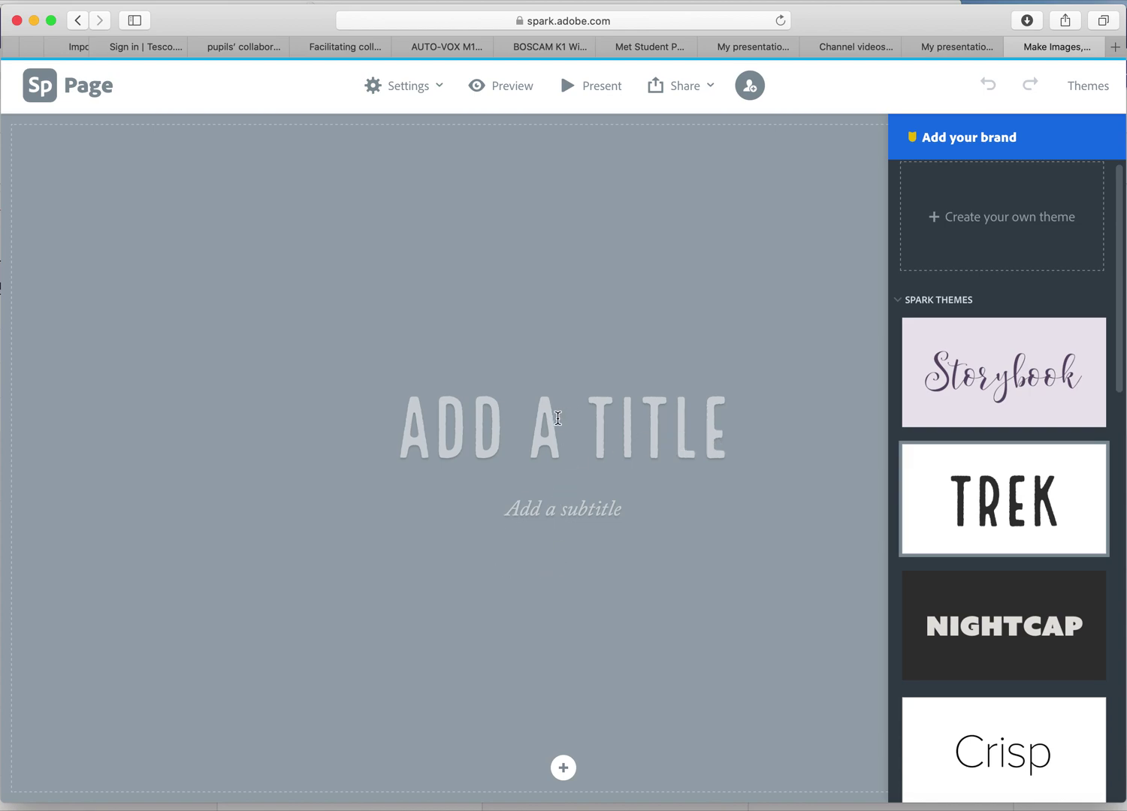
{"action": "left_click", "coordinate": [558, 418]}
{"action": "type", "text": "H"}
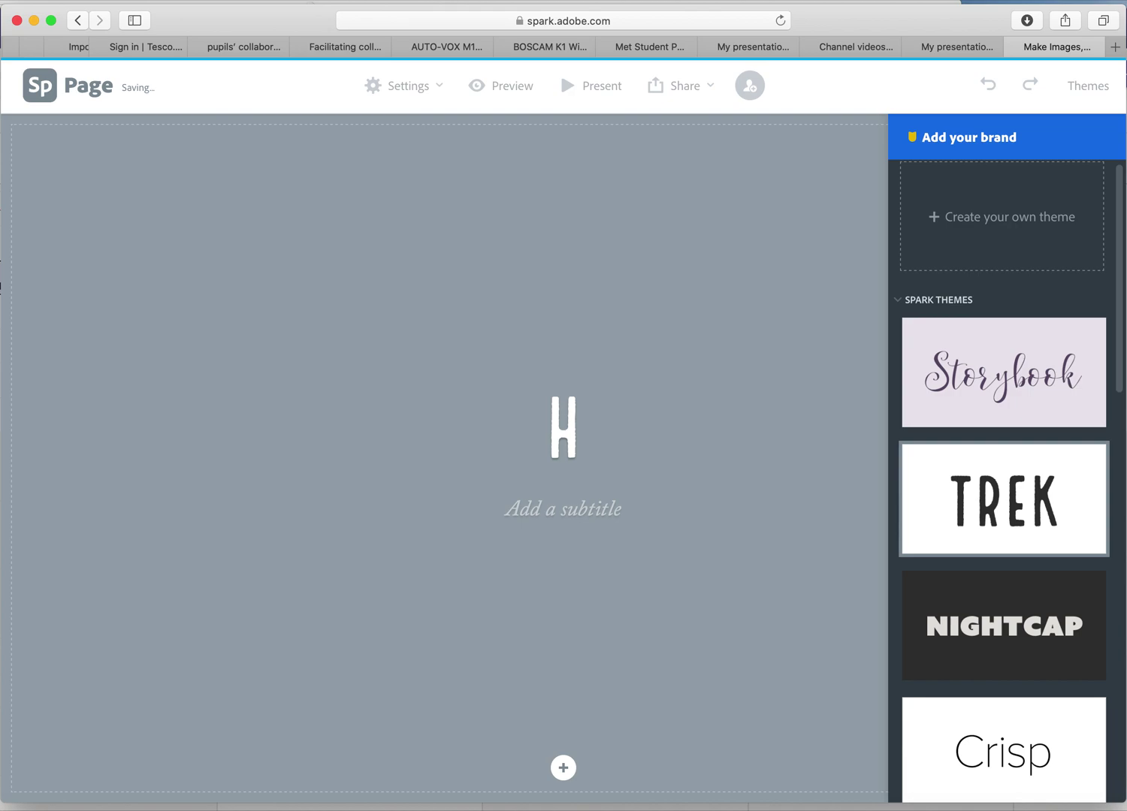
Title the cover header 'MY BLOG' with the subtitle 'AOLE 1'.
{"action": "key", "text": "BackSpace"}
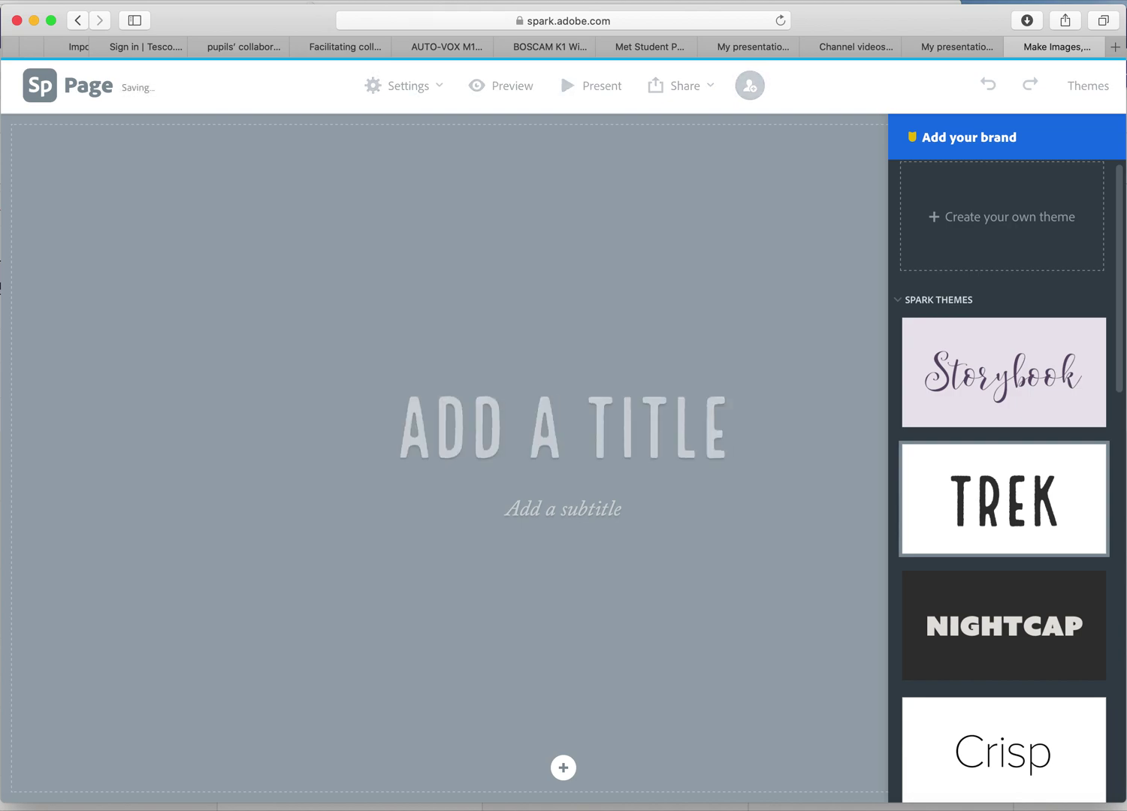
{"action": "type", "text": "MY"}
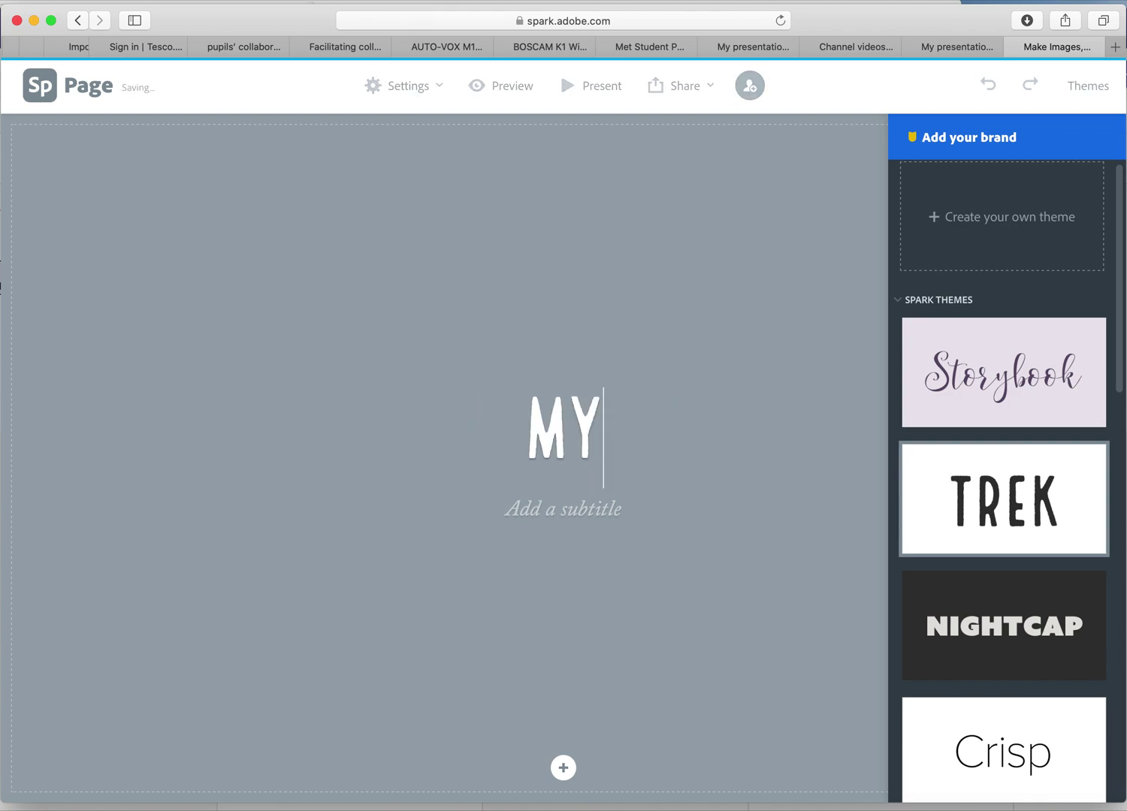
{"action": "type", "text": " BLOG"}
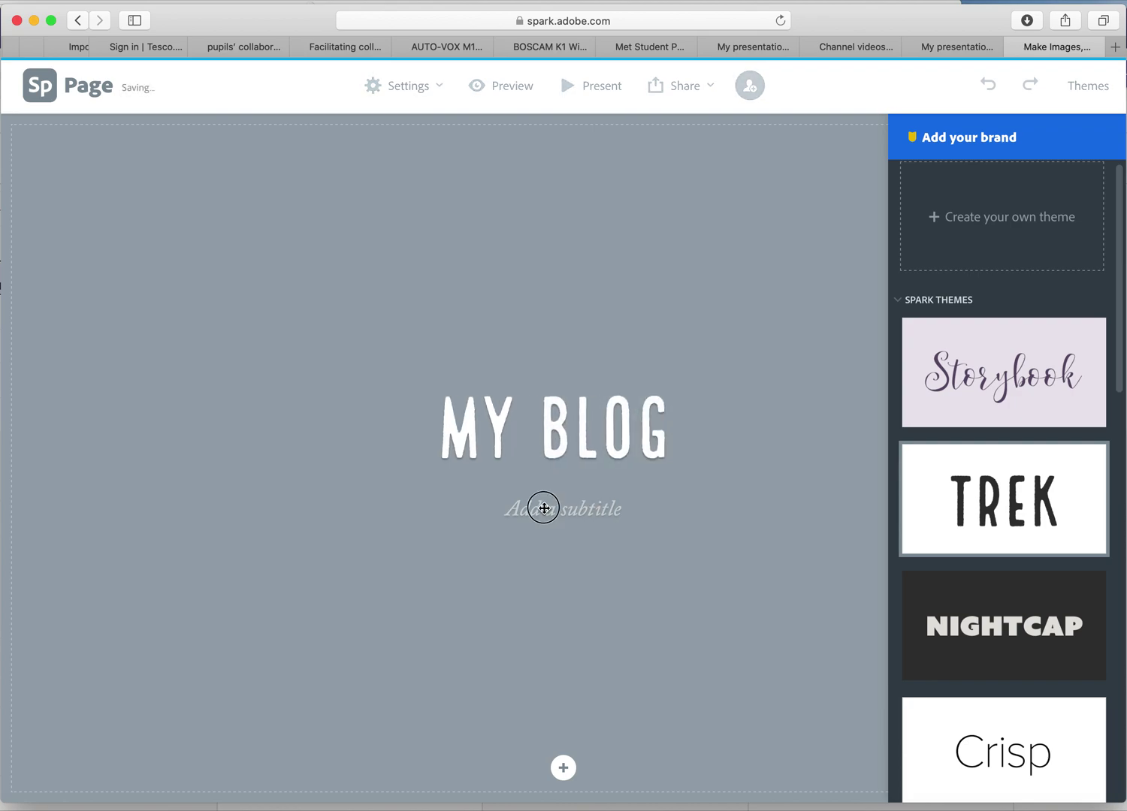
{"action": "left_click", "coordinate": [544, 510]}
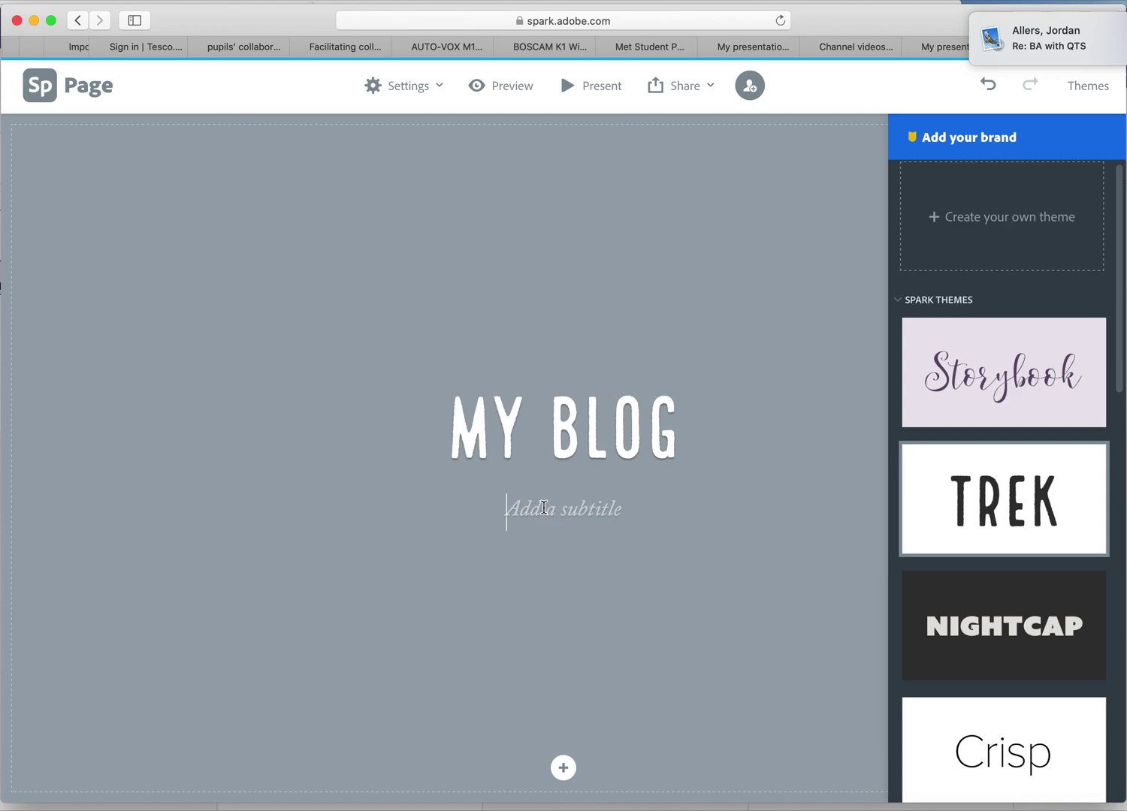
{"action": "type", "text": "AOLE 2"}
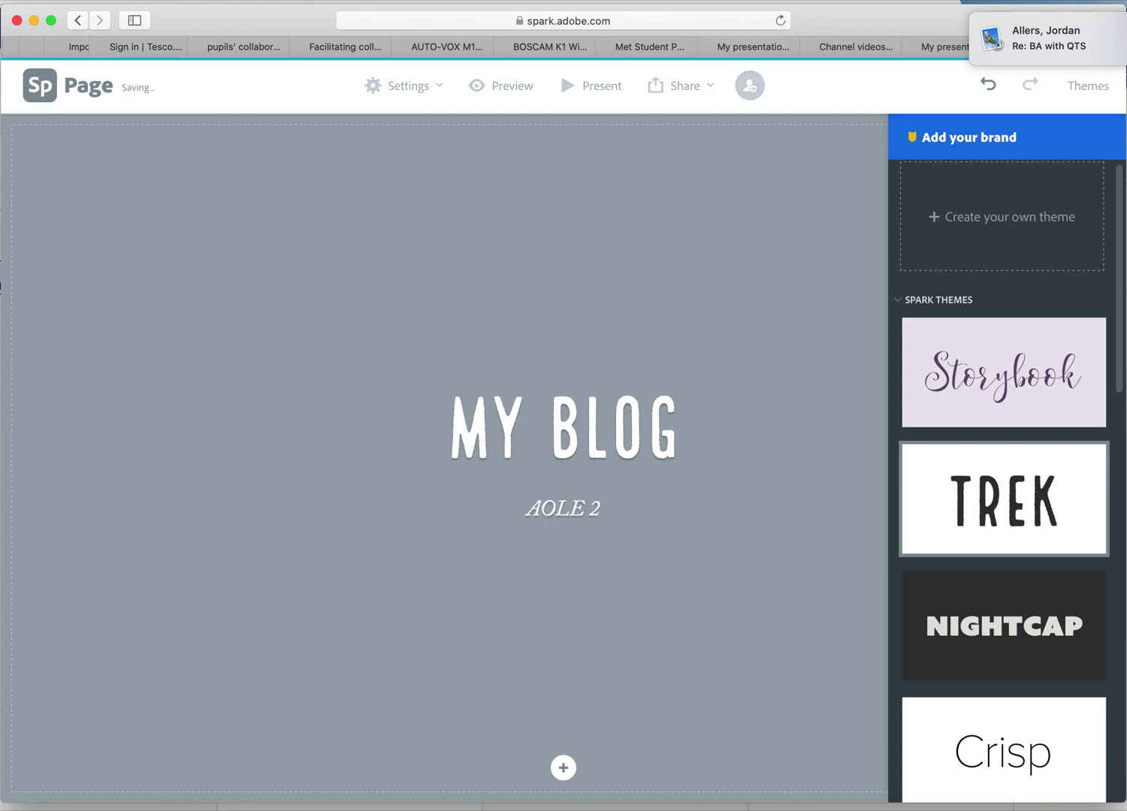
{"action": "type", "text": "1"}
{"action": "key", "text": "BackSpace"}
{"action": "key", "text": "BackSpace"}
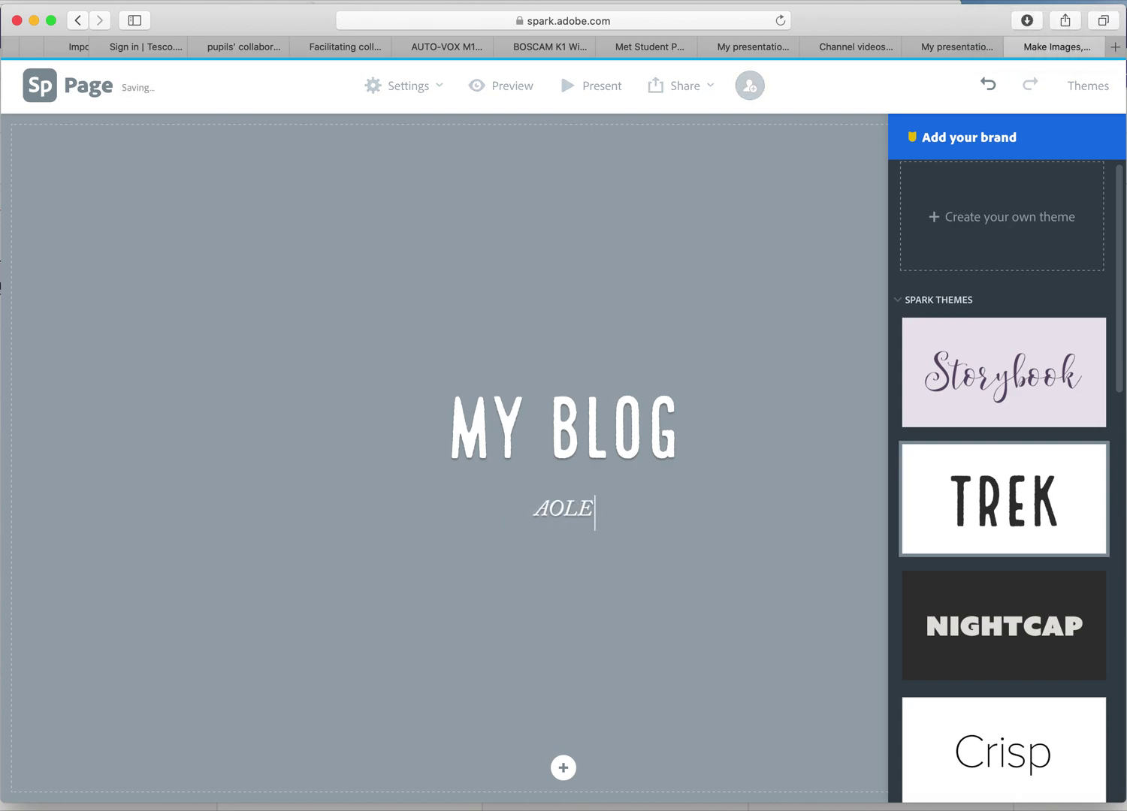
{"action": "type", "text": "1"}
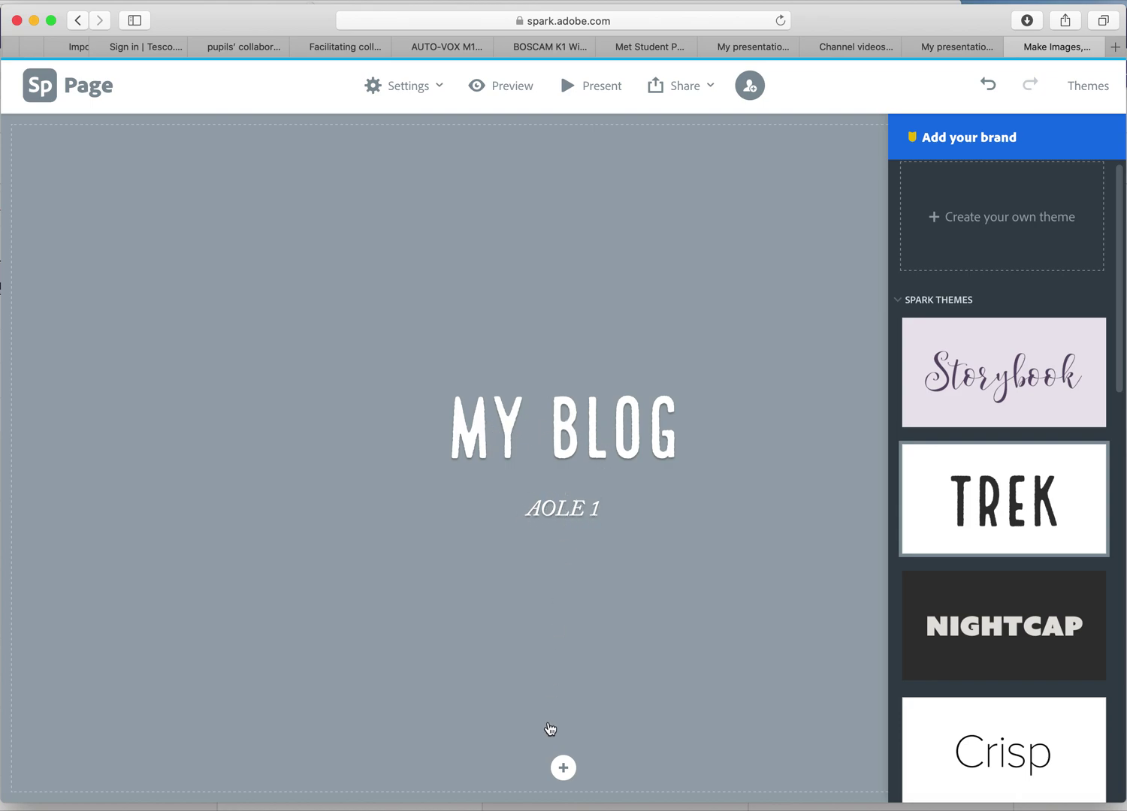
{"action": "left_click", "coordinate": [564, 767]}
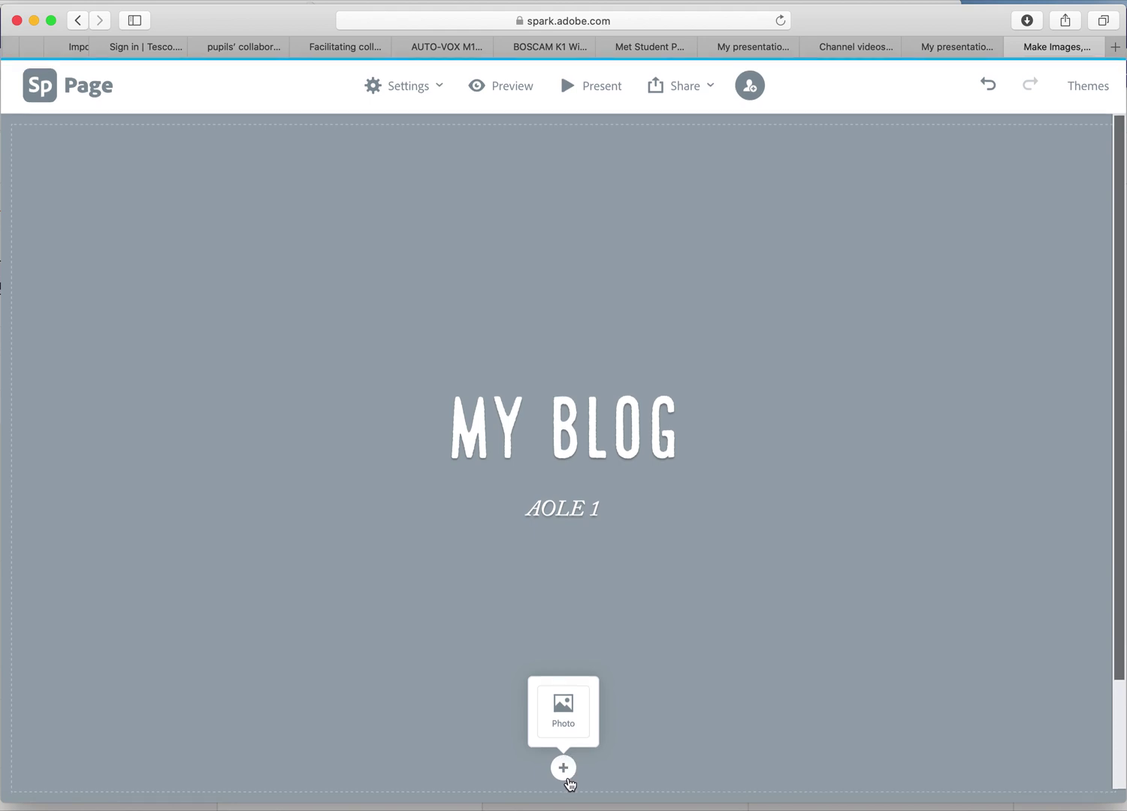
Add a photo block and search free Unsplash photos for 'TECHNOLOGY'.
{"action": "left_click", "coordinate": [561, 770]}
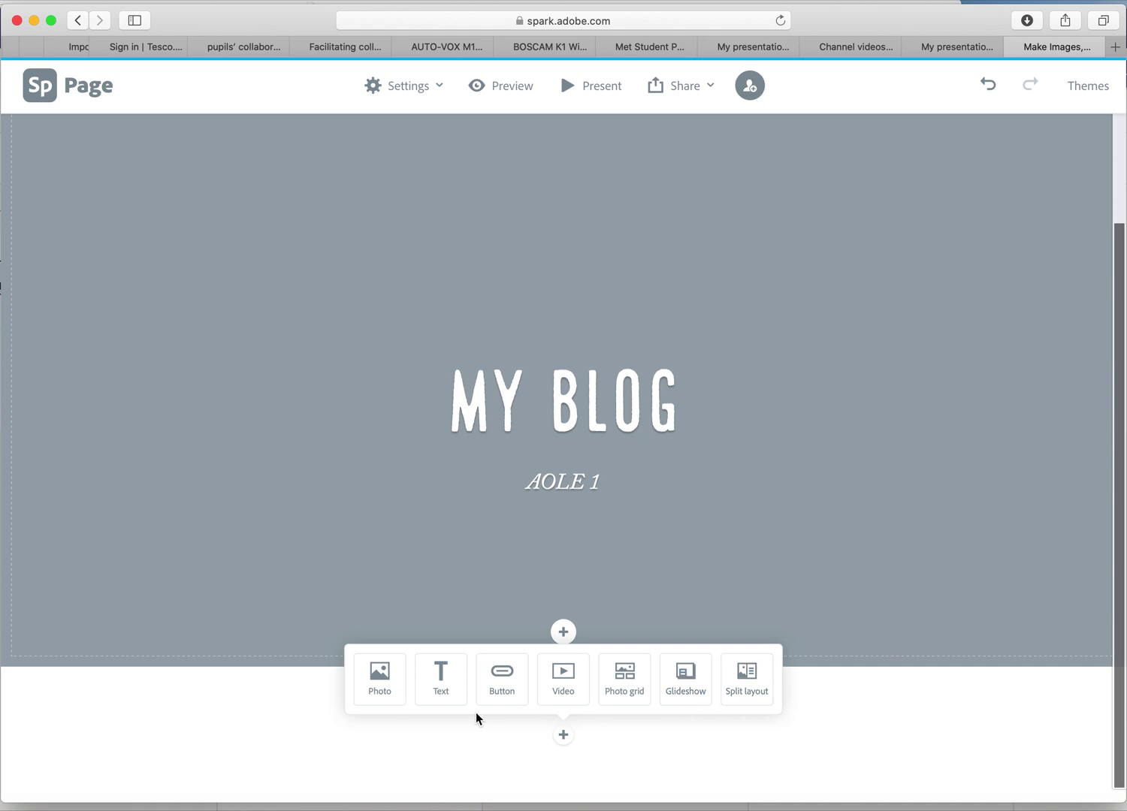
{"action": "left_click", "coordinate": [377, 698]}
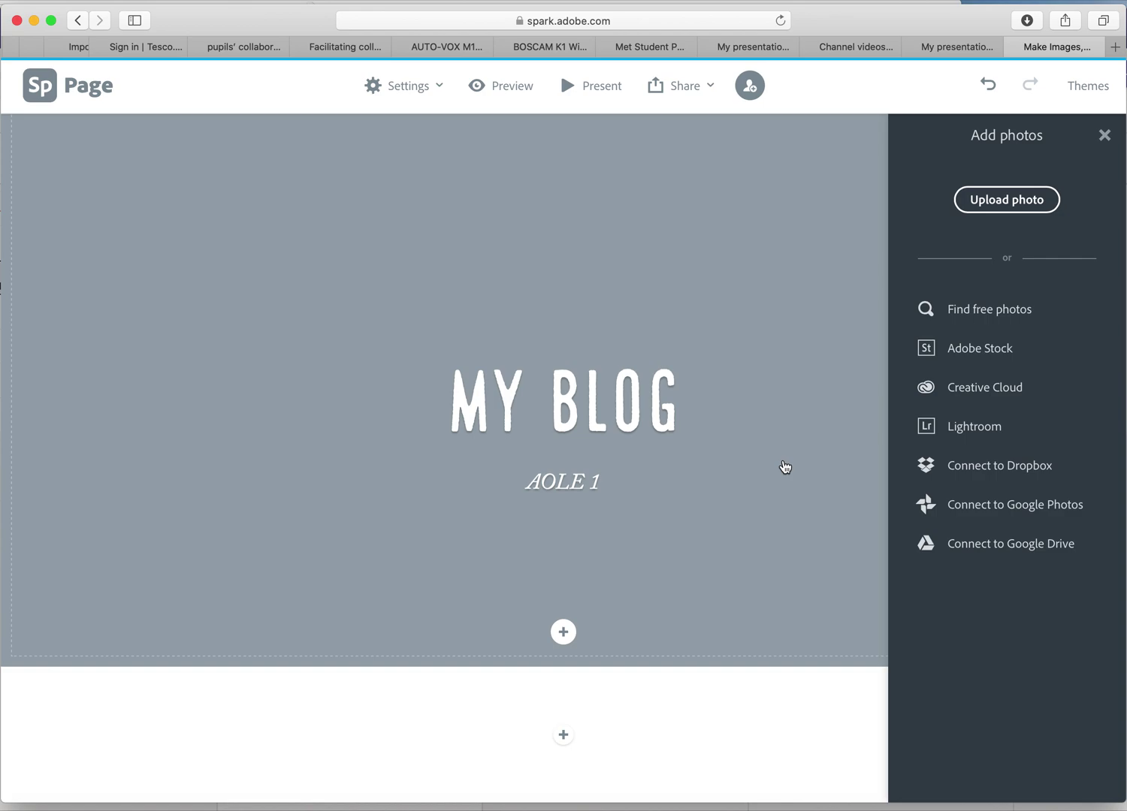
{"action": "left_click", "coordinate": [973, 320]}
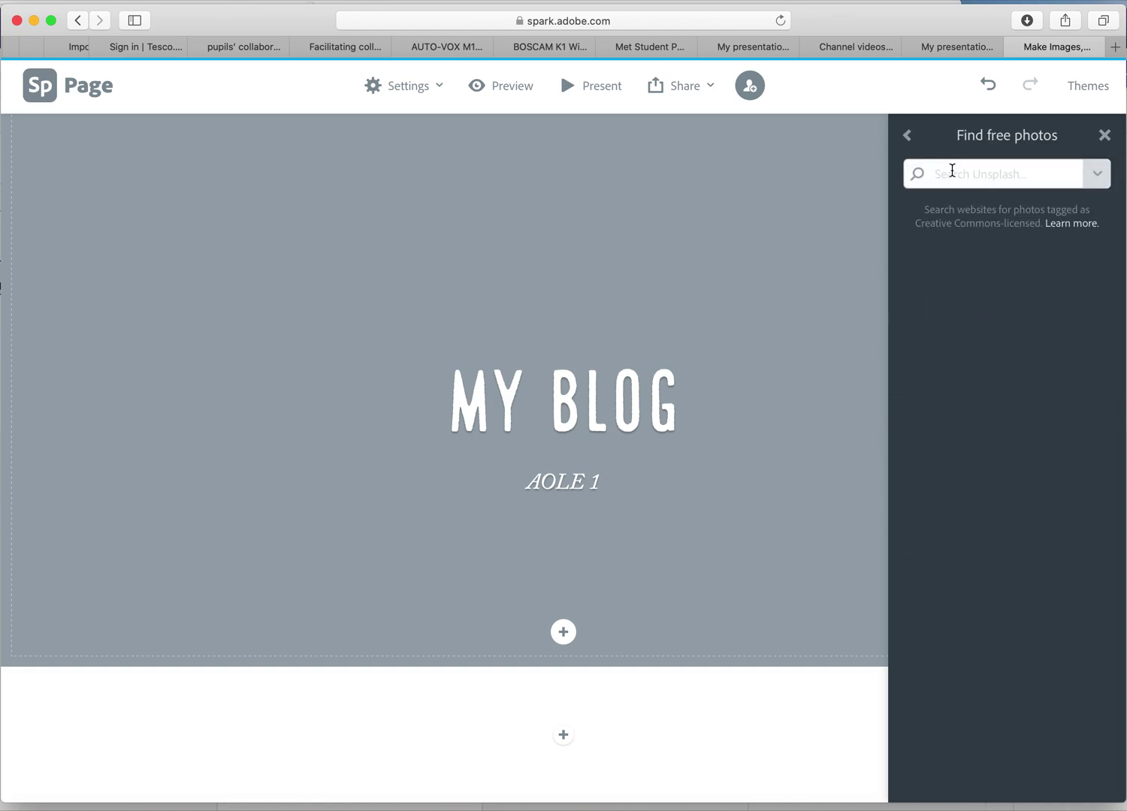
{"action": "type", "text": "TECHNOLOGY"}
{"action": "key", "text": "Return"}
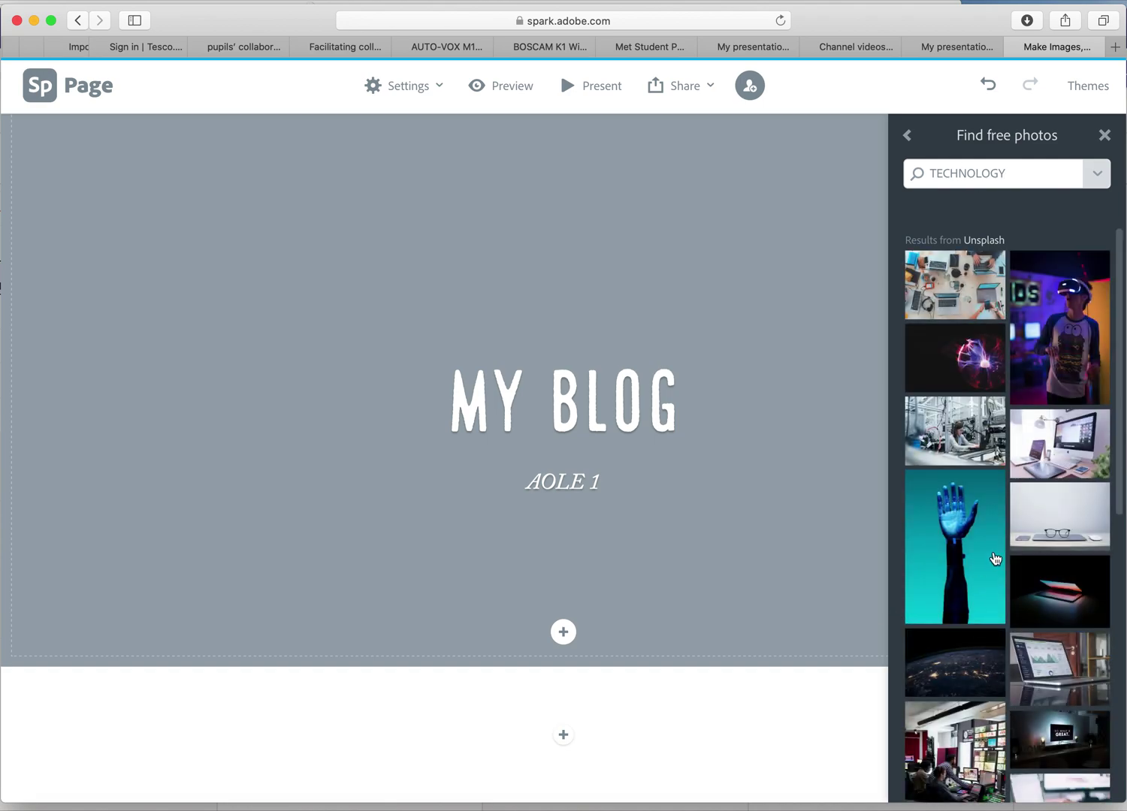
Insert the VR-headset photo below the MY BLOG header.
{"action": "left_click", "coordinate": [1052, 343]}
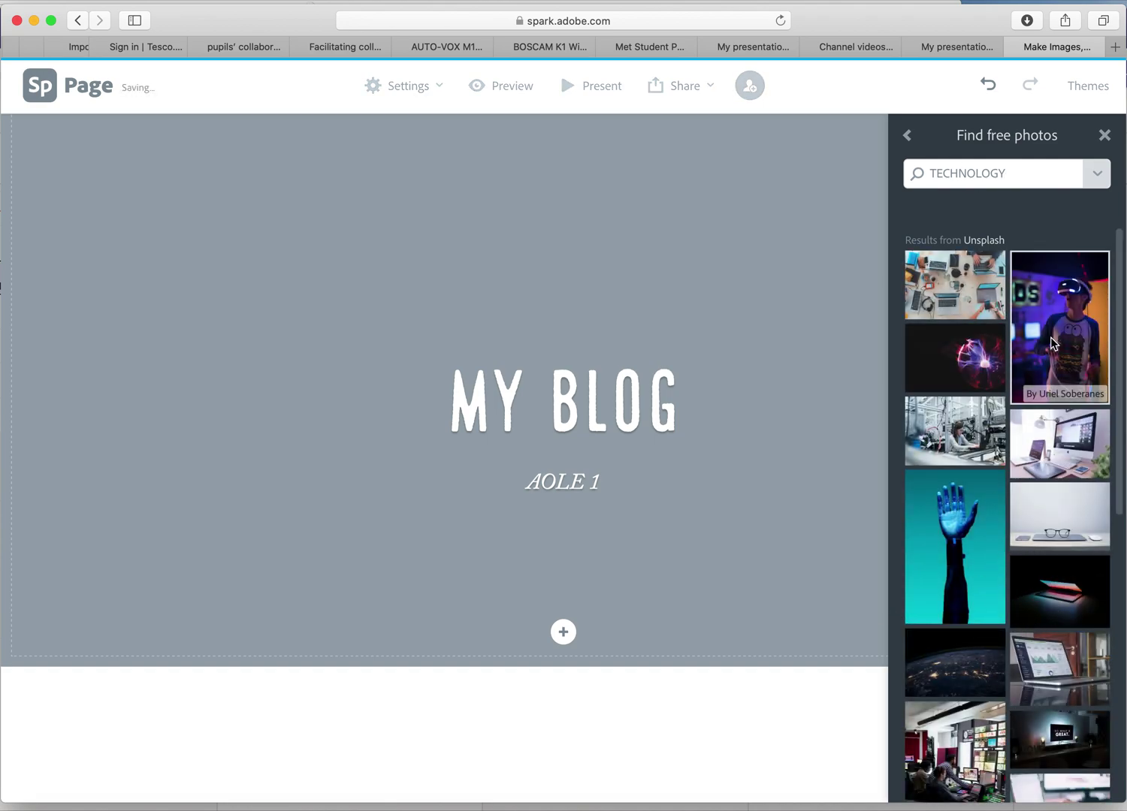
{"action": "scroll", "coordinate": [891, 533], "scroll_direction": "down", "scroll_amount": 2}
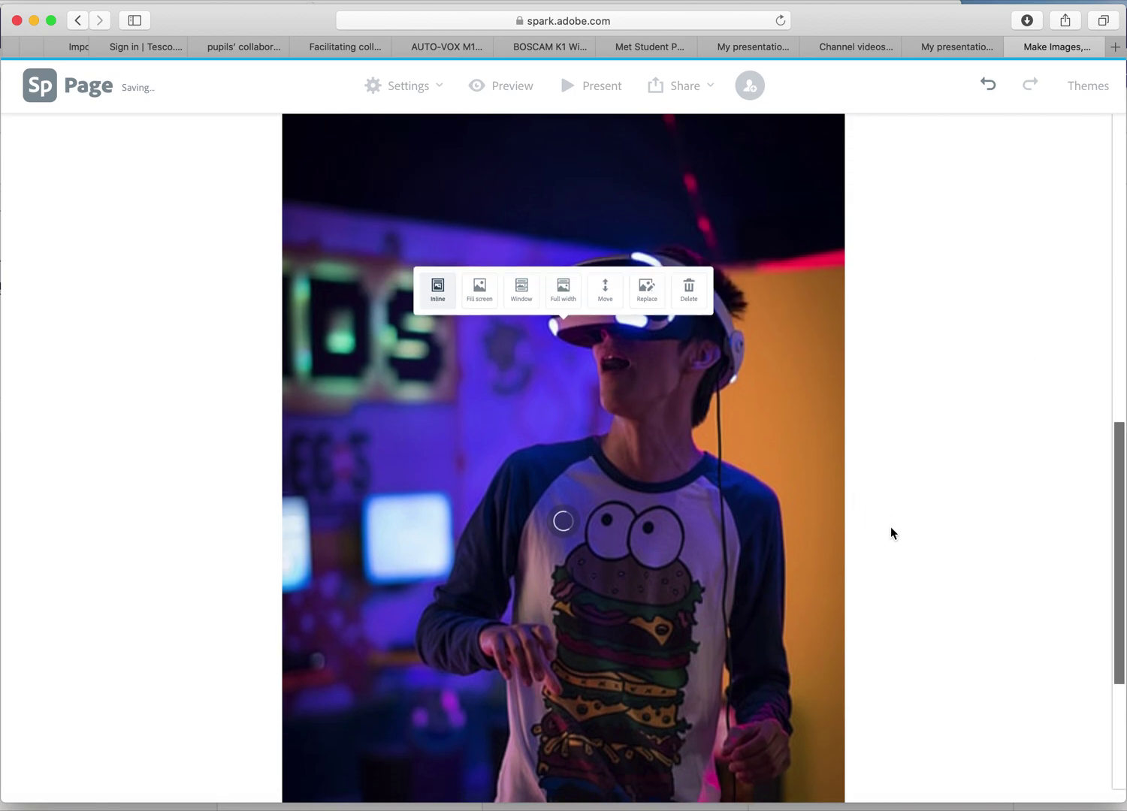
{"action": "scroll", "coordinate": [891, 530], "scroll_direction": "down", "scroll_amount": 3}
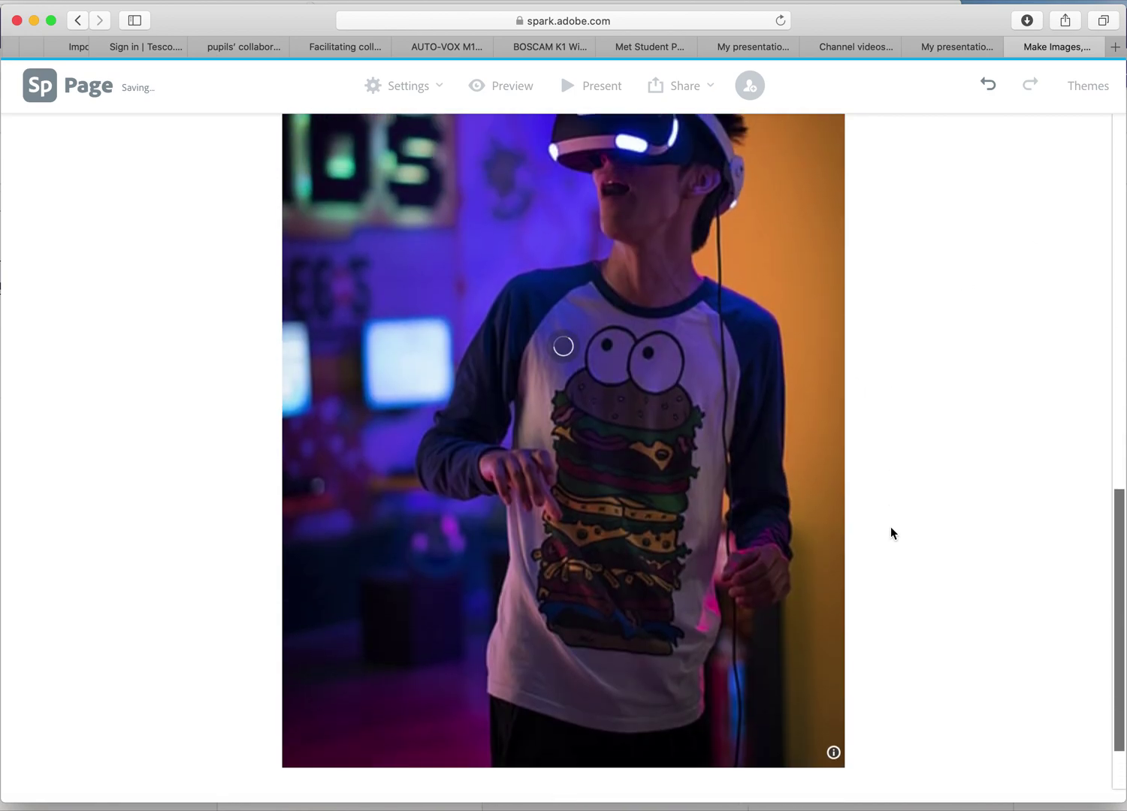
{"action": "scroll", "coordinate": [701, 450], "scroll_direction": "up", "scroll_amount": 10}
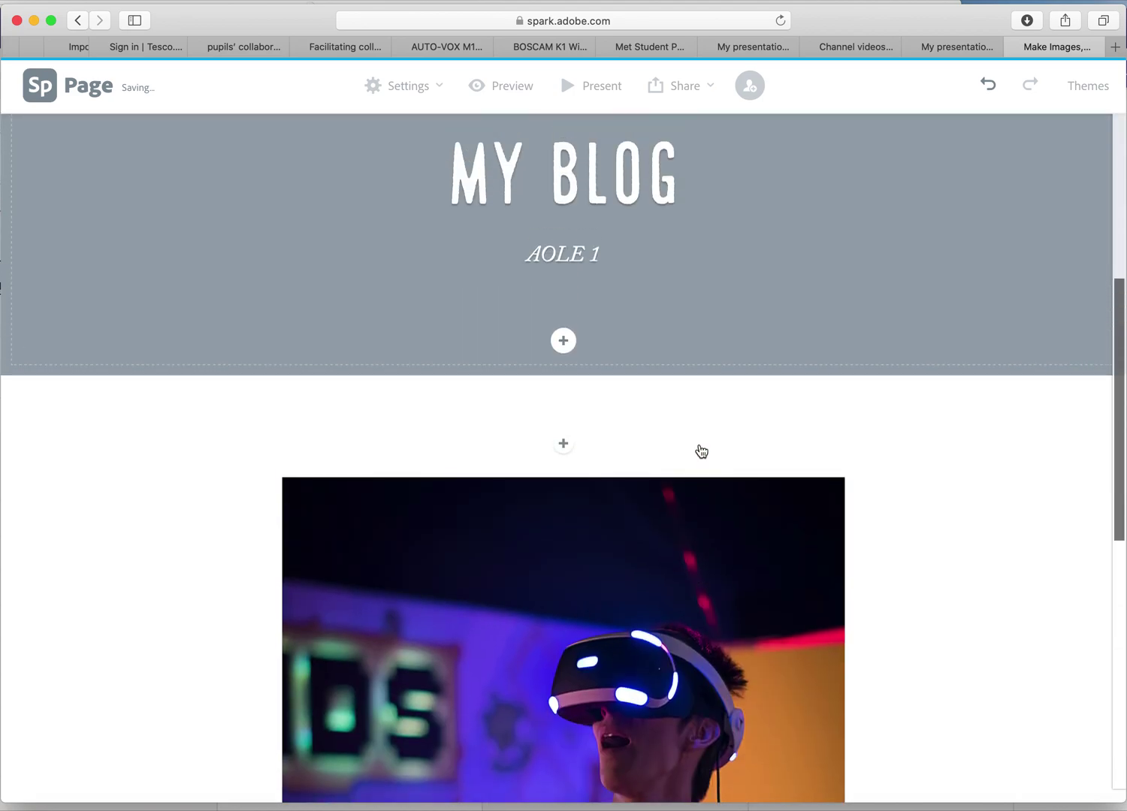
{"action": "scroll", "coordinate": [701, 451], "scroll_direction": "up", "scroll_amount": 2}
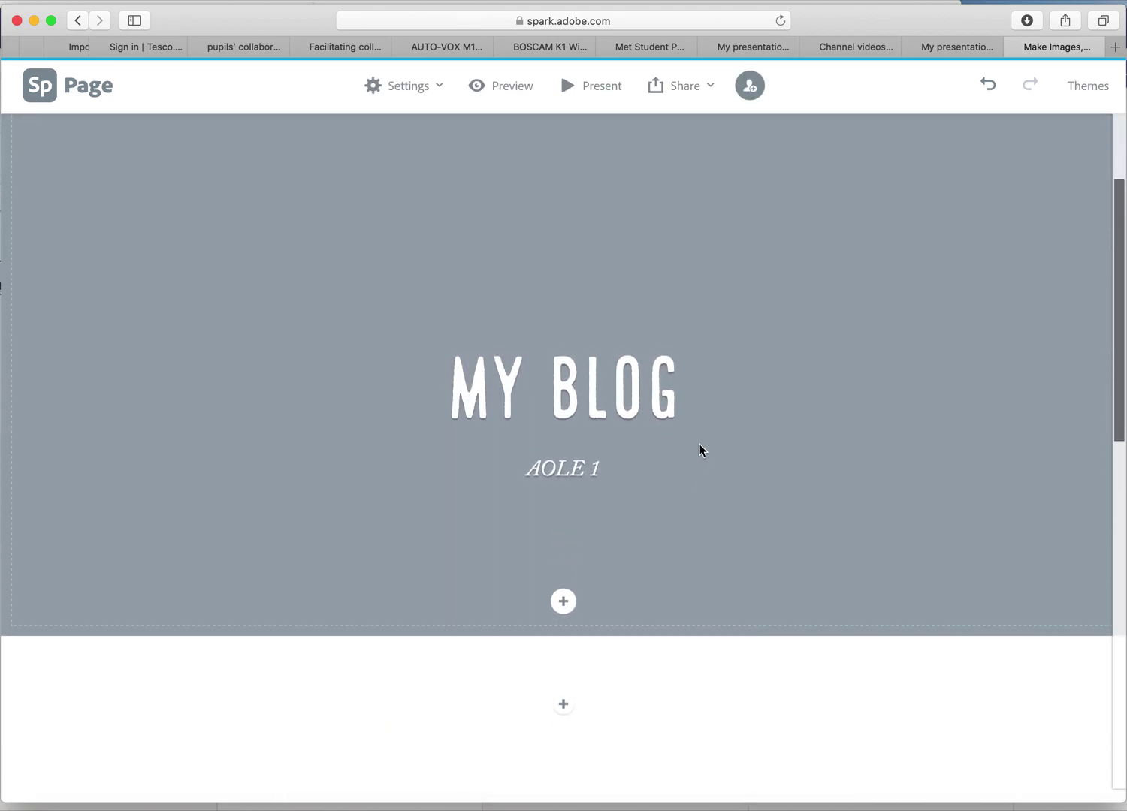
{"action": "scroll", "coordinate": [700, 445], "scroll_direction": "down", "scroll_amount": 10}
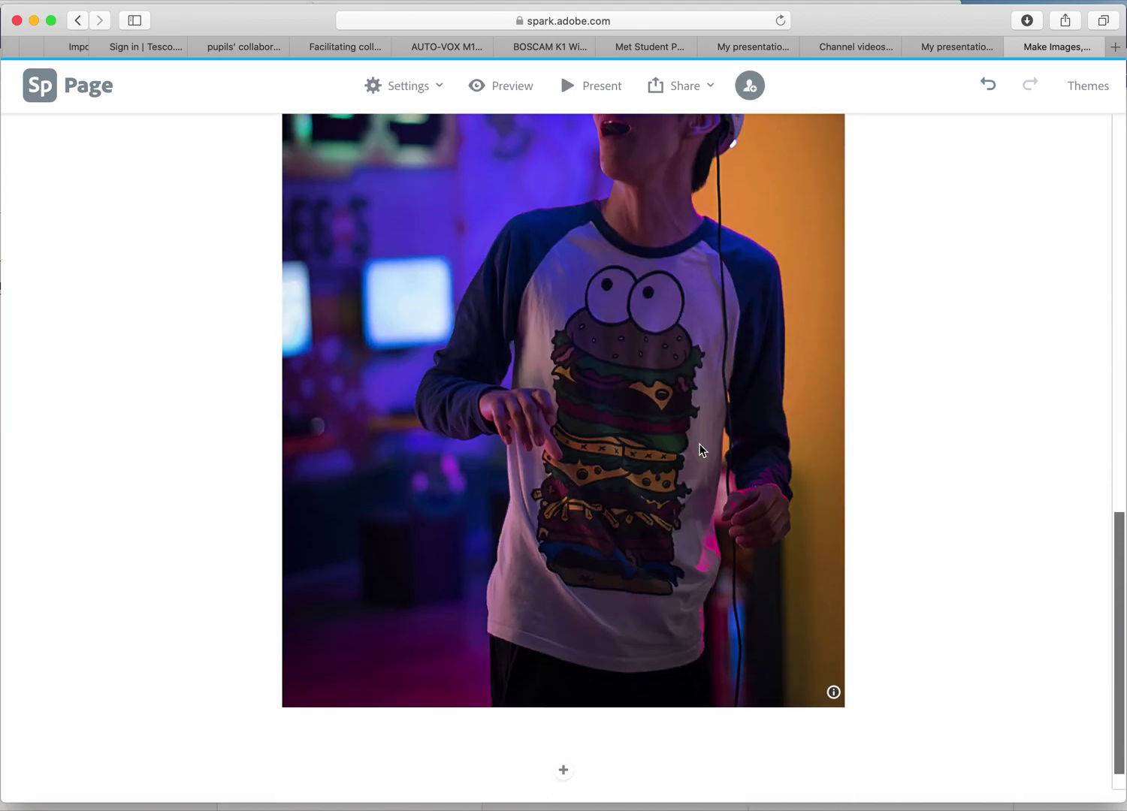
Caption the VR photo 'VR in education'.
{"action": "left_click", "coordinate": [443, 684]}
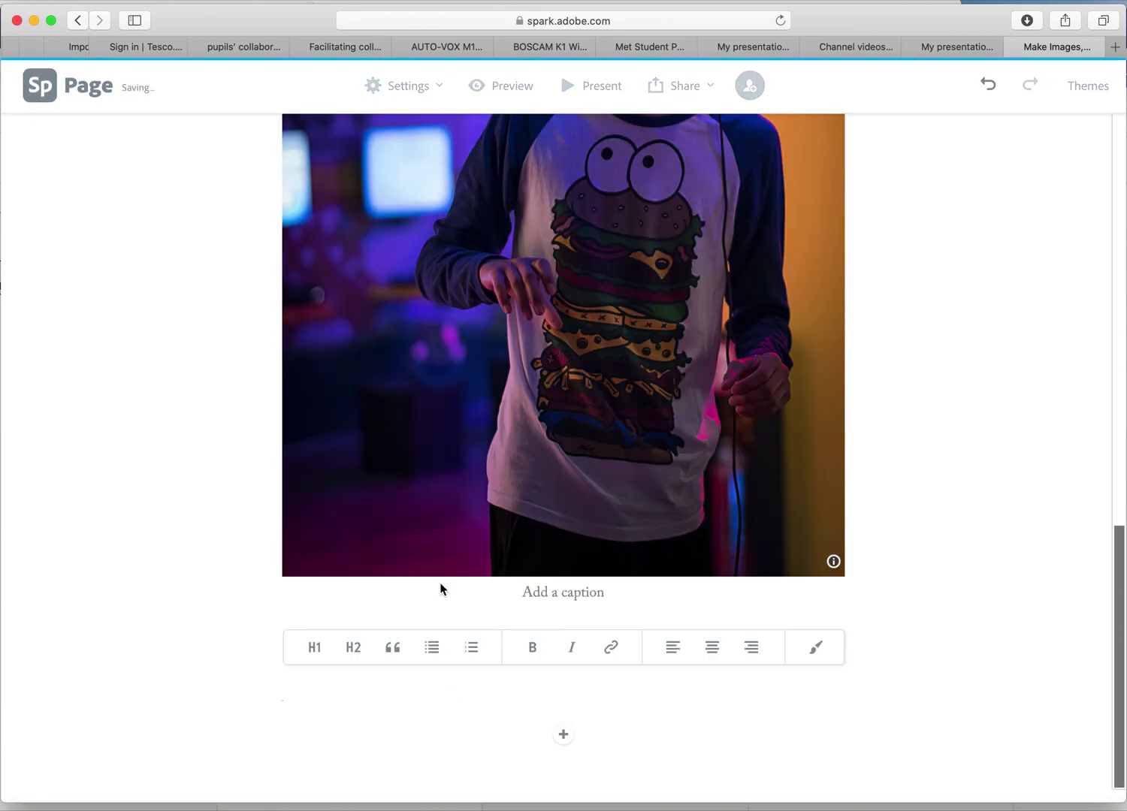
{"action": "left_click", "coordinate": [560, 592]}
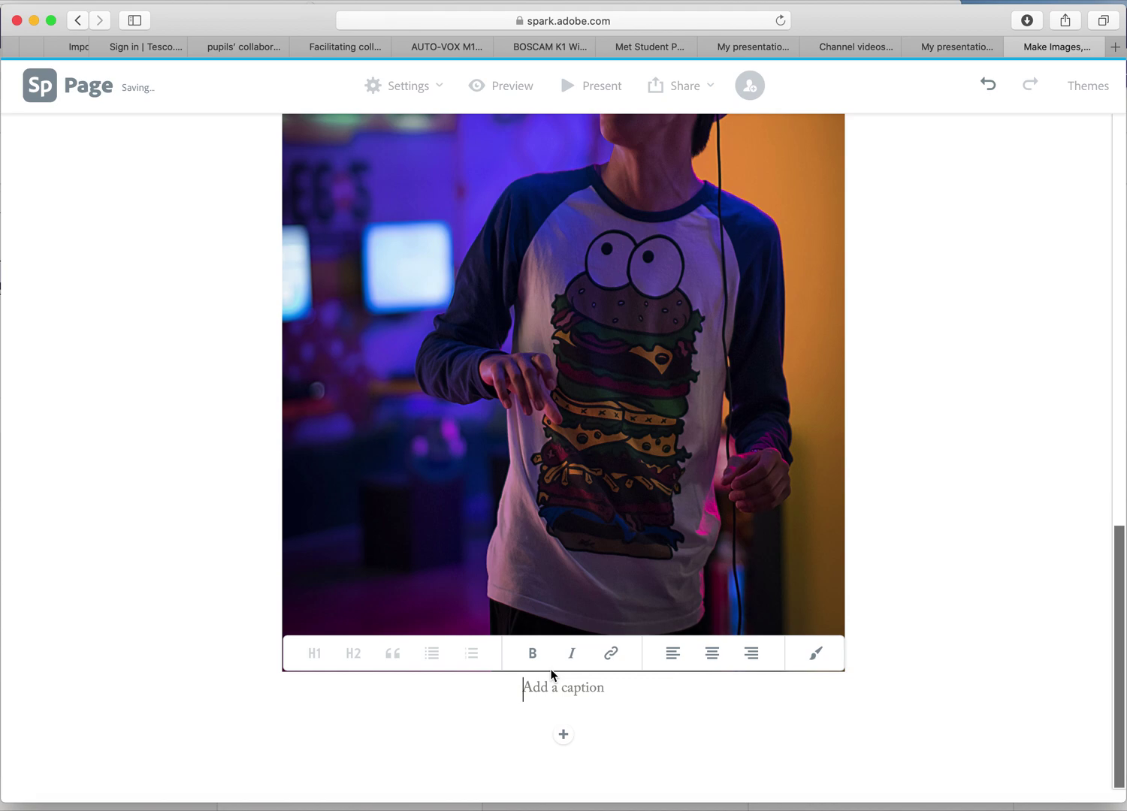
{"action": "type", "text": "vr"}
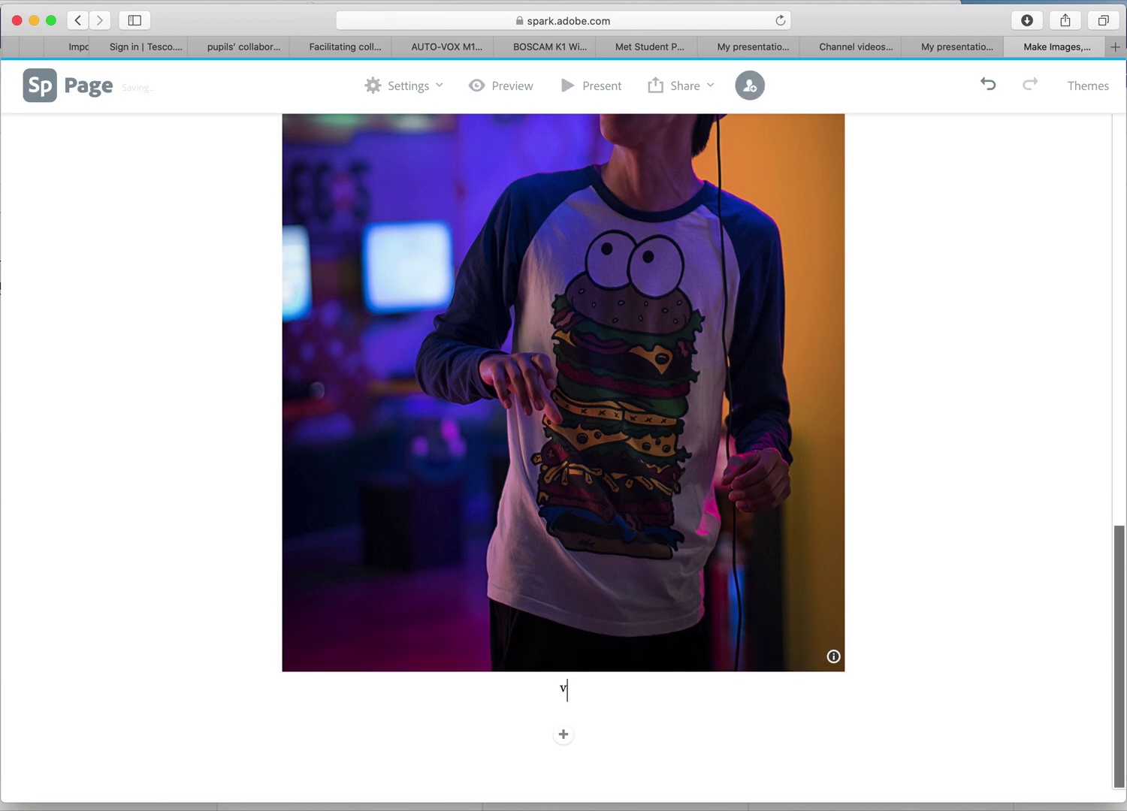
{"action": "key", "text": "BackSpace"}
{"action": "key", "text": "BackSpace"}
{"action": "type", "text": "VR"}
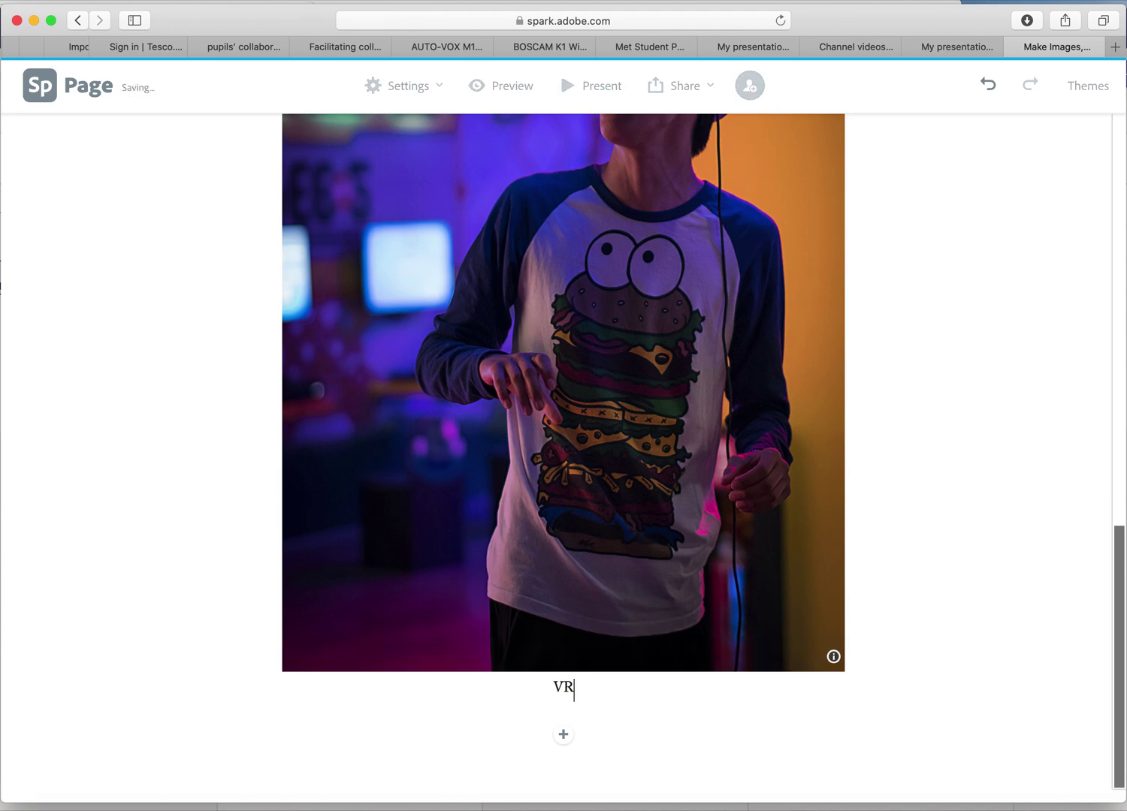
{"action": "type", "text": " in education"}
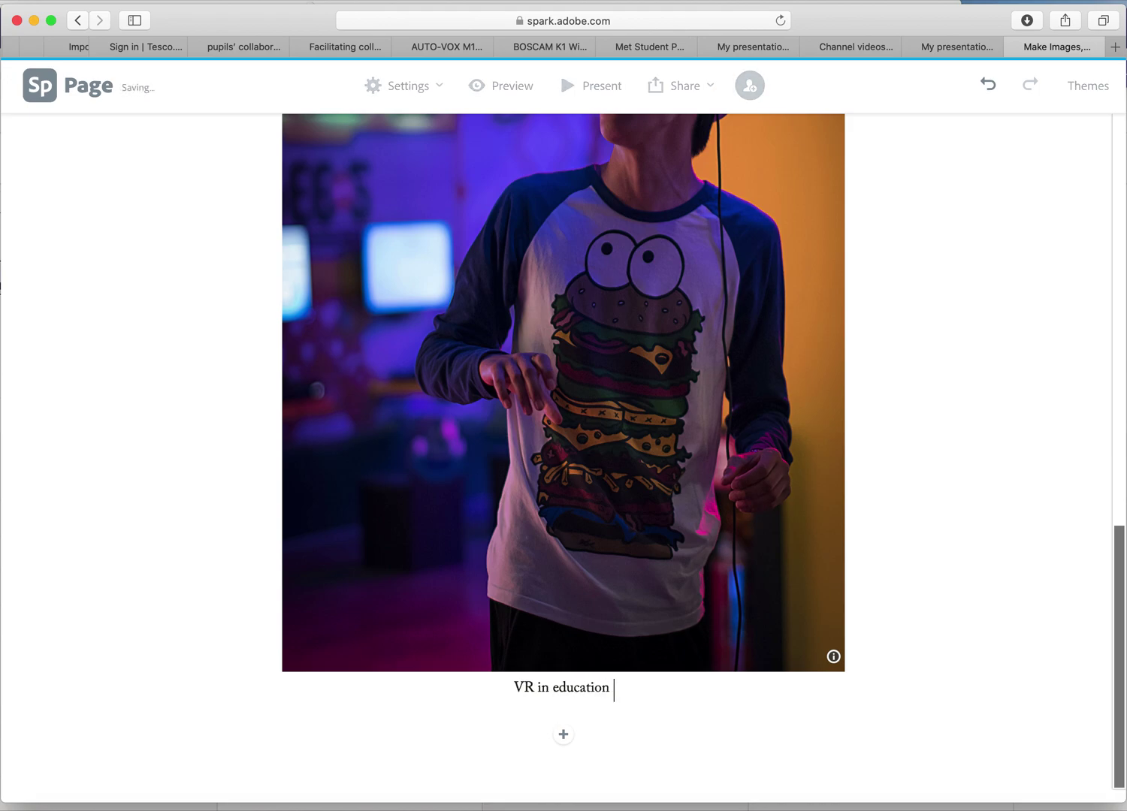
{"action": "left_click", "coordinate": [564, 737]}
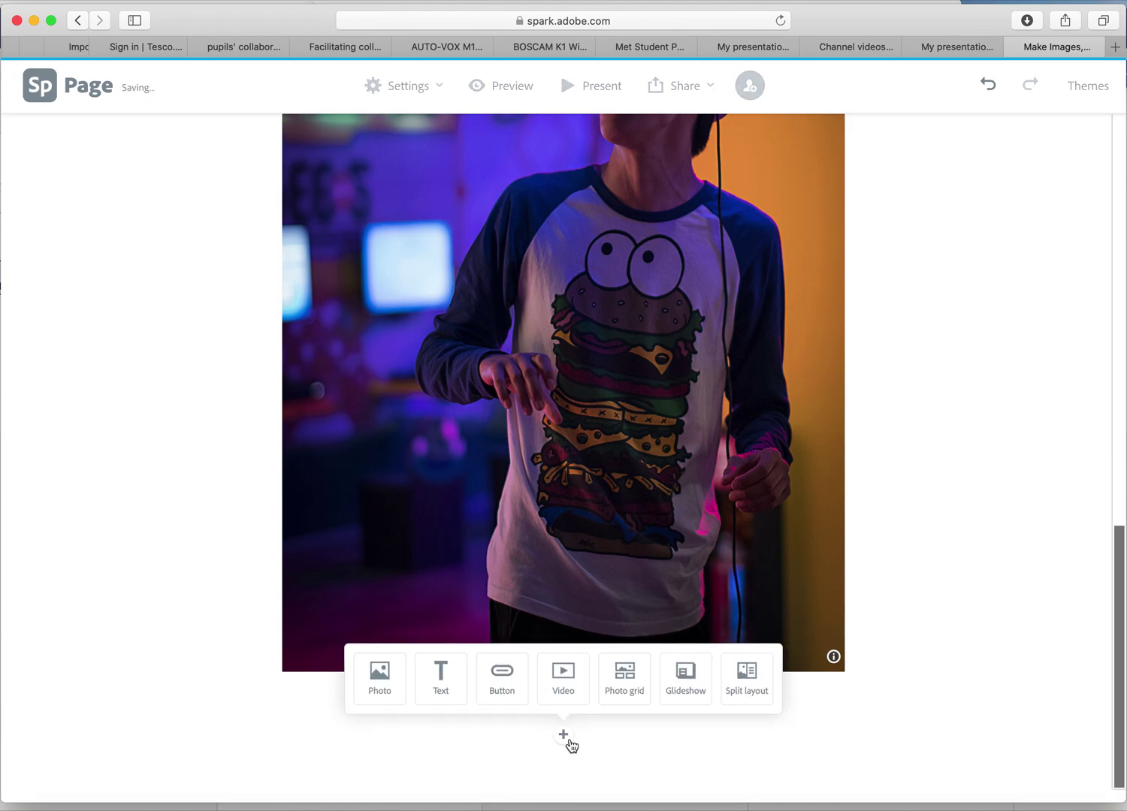
Add another photo block and switch its source to Adobe Stock.
{"action": "left_click", "coordinate": [382, 691]}
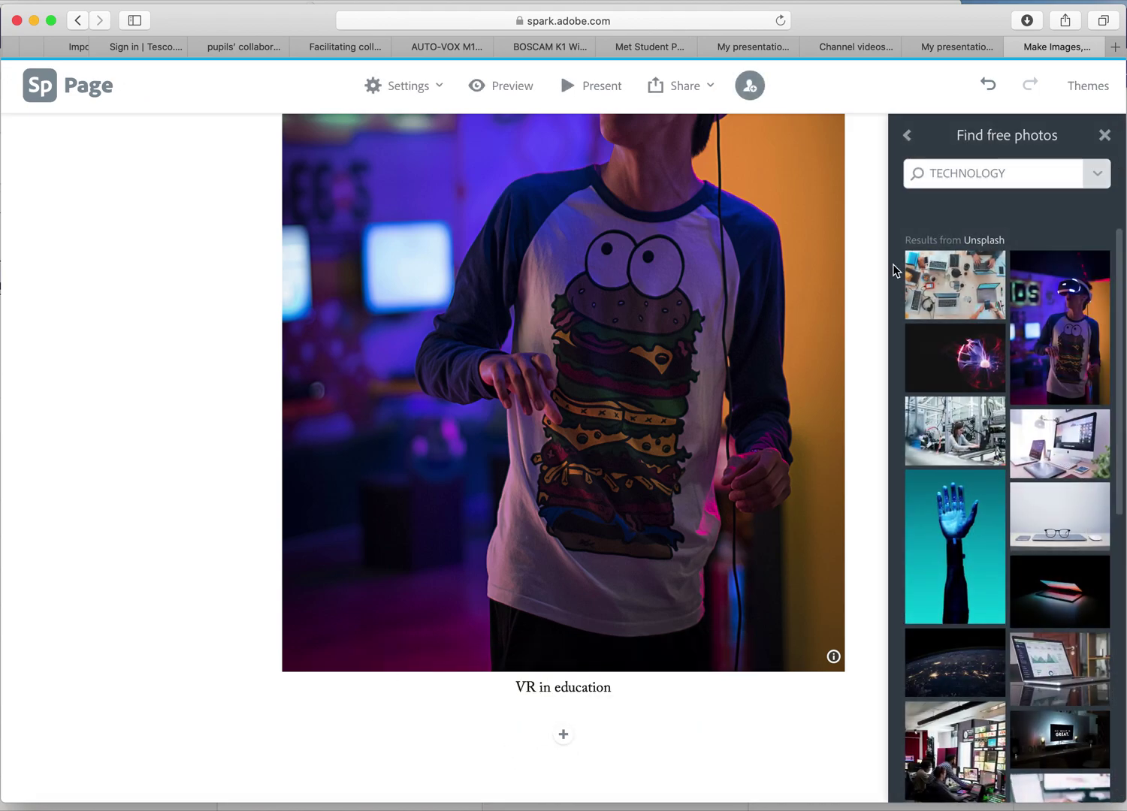
{"action": "left_click", "coordinate": [907, 137]}
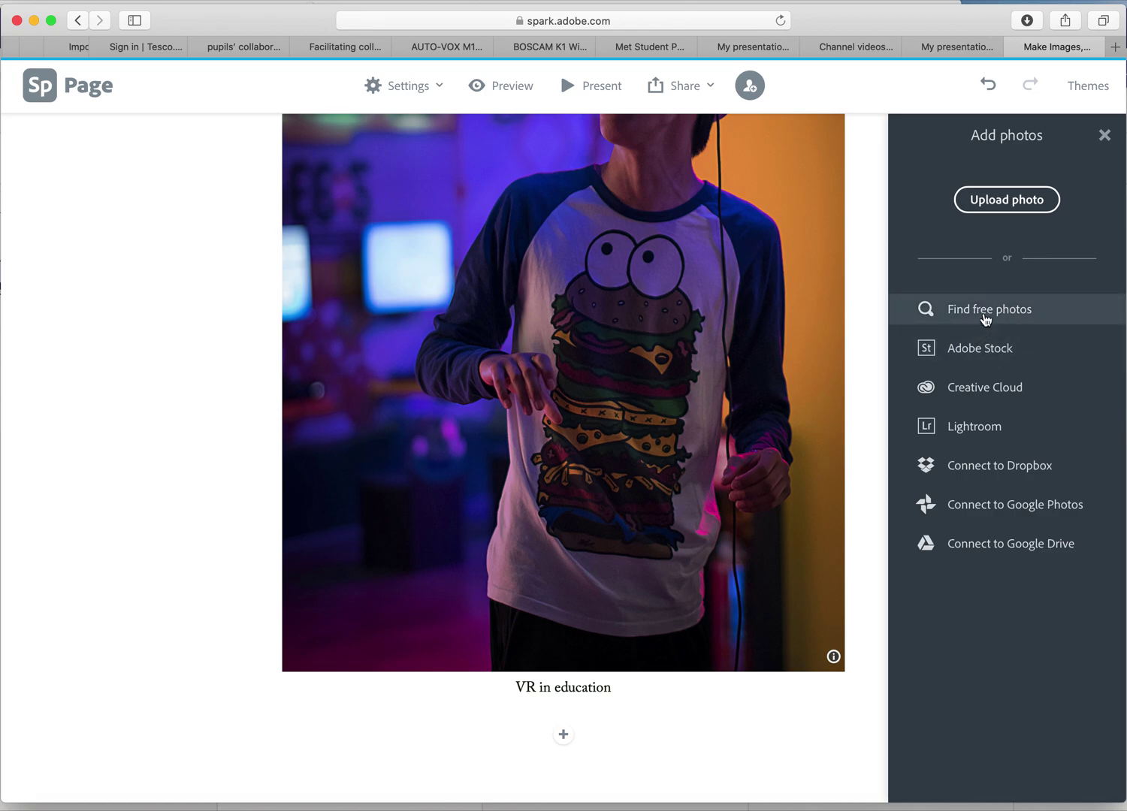
{"action": "left_click", "coordinate": [990, 359]}
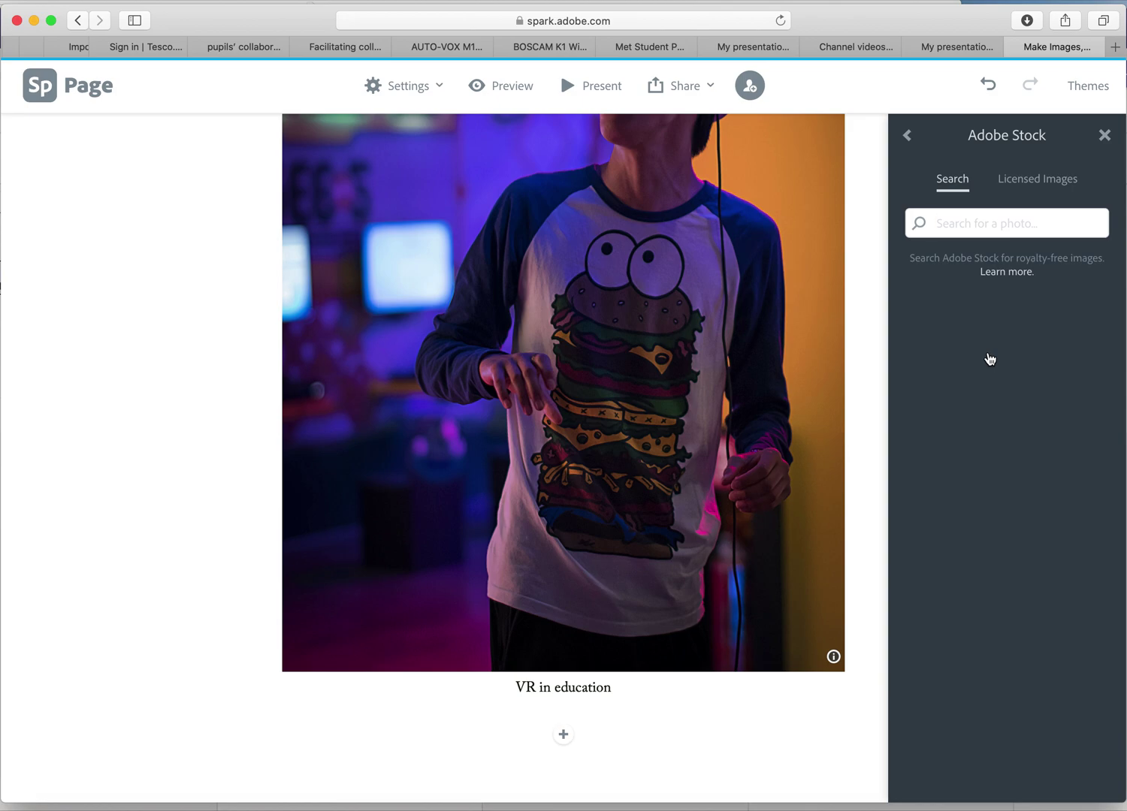
Search Adobe Stock for 'educ' and insert the globe-on-books education image.
{"action": "type", "text": "educ"}
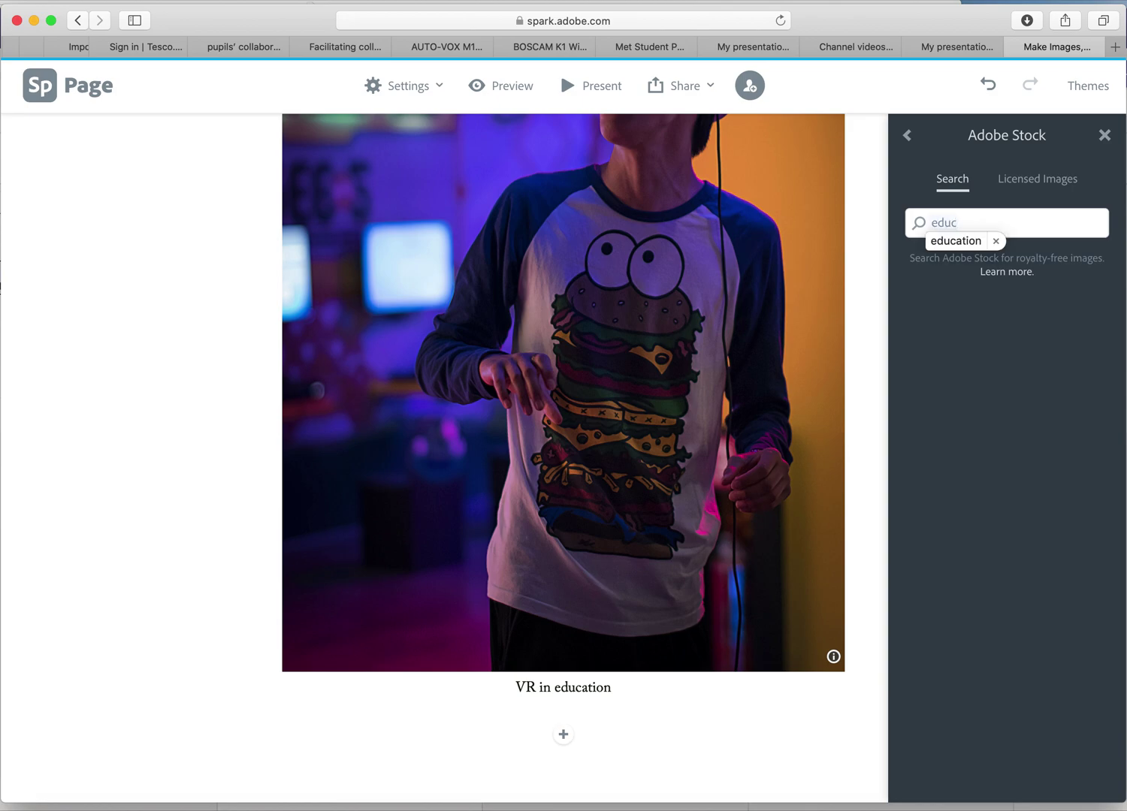
{"action": "key", "text": "Return"}
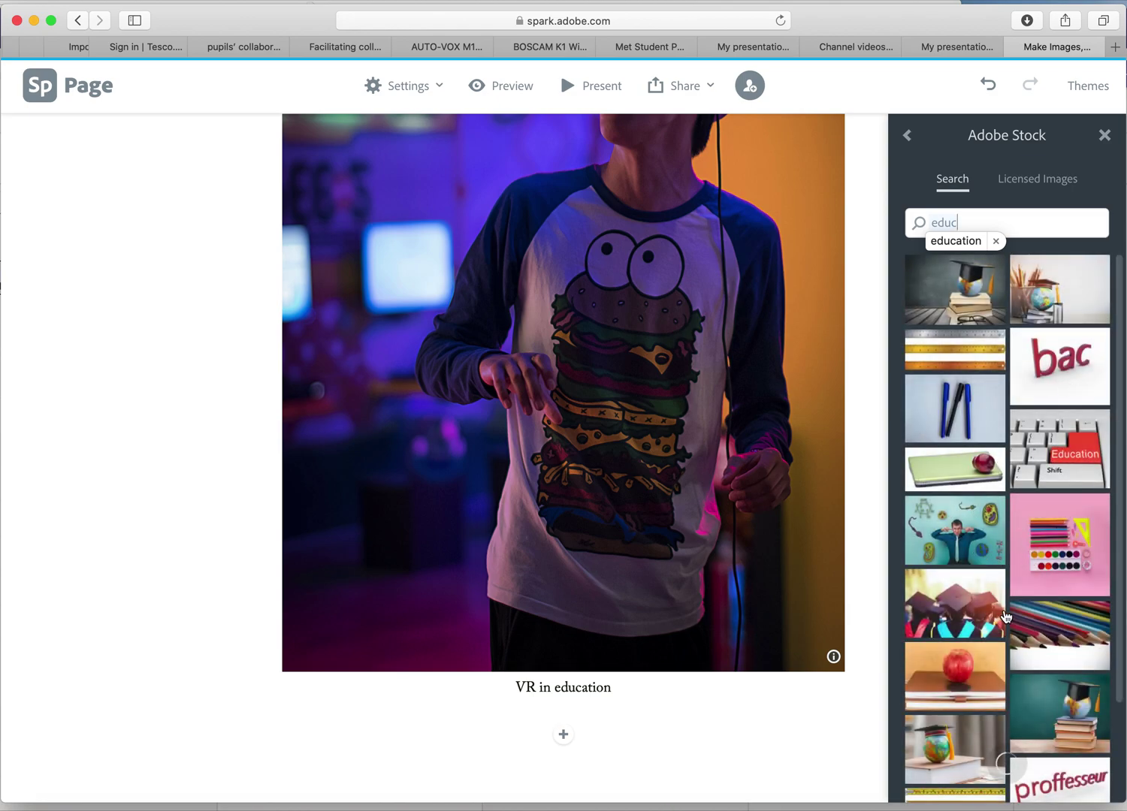
{"action": "left_click", "coordinate": [1069, 718]}
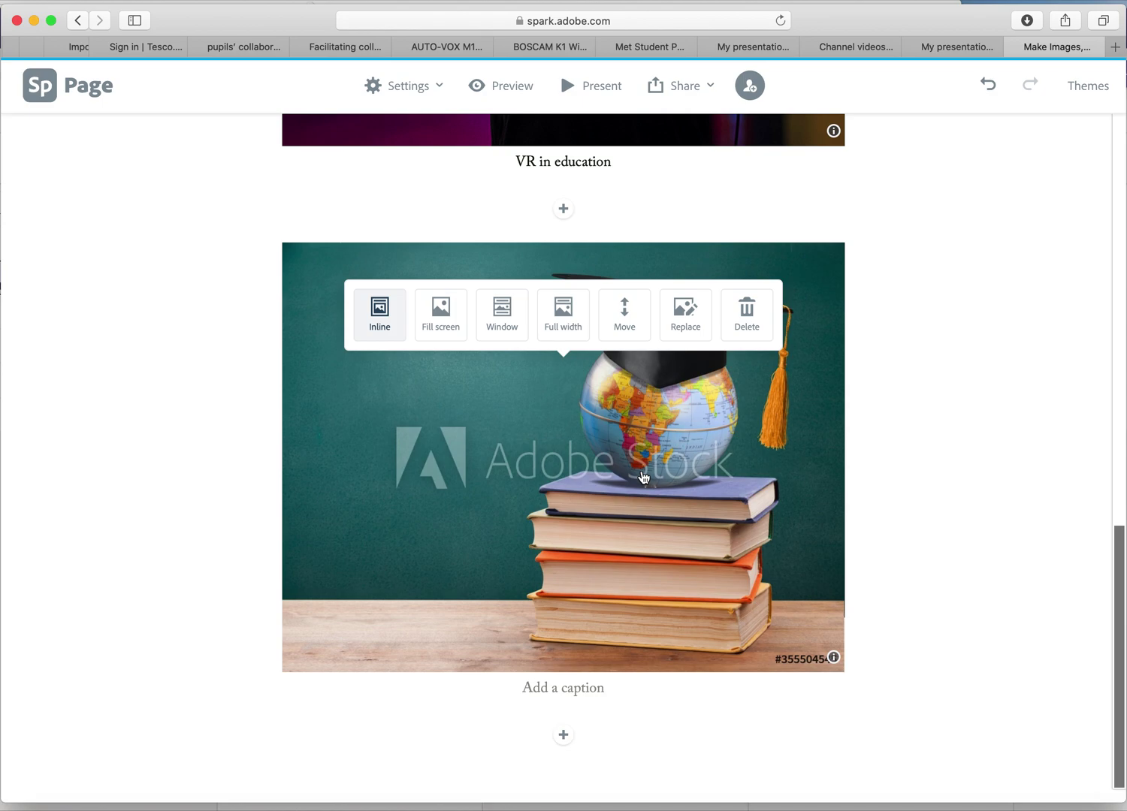
{"action": "scroll", "coordinate": [644, 477], "scroll_direction": "up", "scroll_amount": 10}
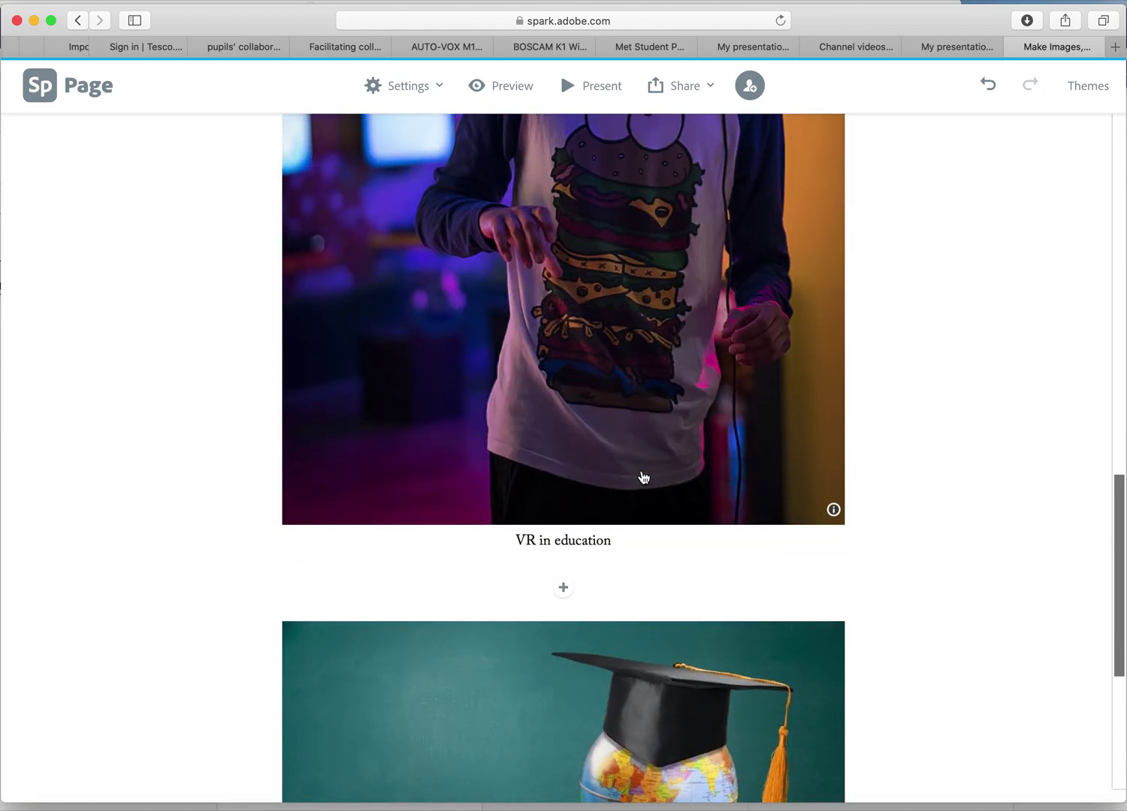
{"action": "scroll", "coordinate": [643, 477], "scroll_direction": "up", "scroll_amount": 5}
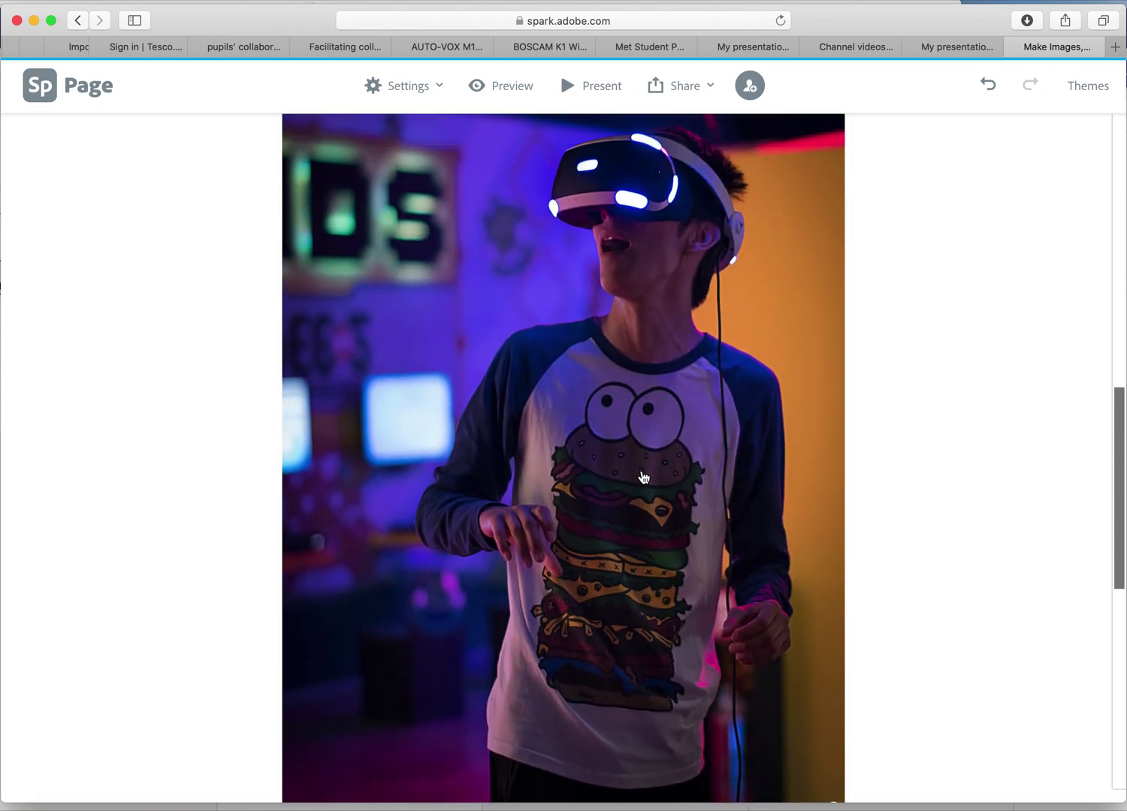
{"action": "scroll", "coordinate": [644, 477], "scroll_direction": "up", "scroll_amount": 1}
{"action": "scroll", "coordinate": [643, 477], "scroll_direction": "down", "scroll_amount": 4}
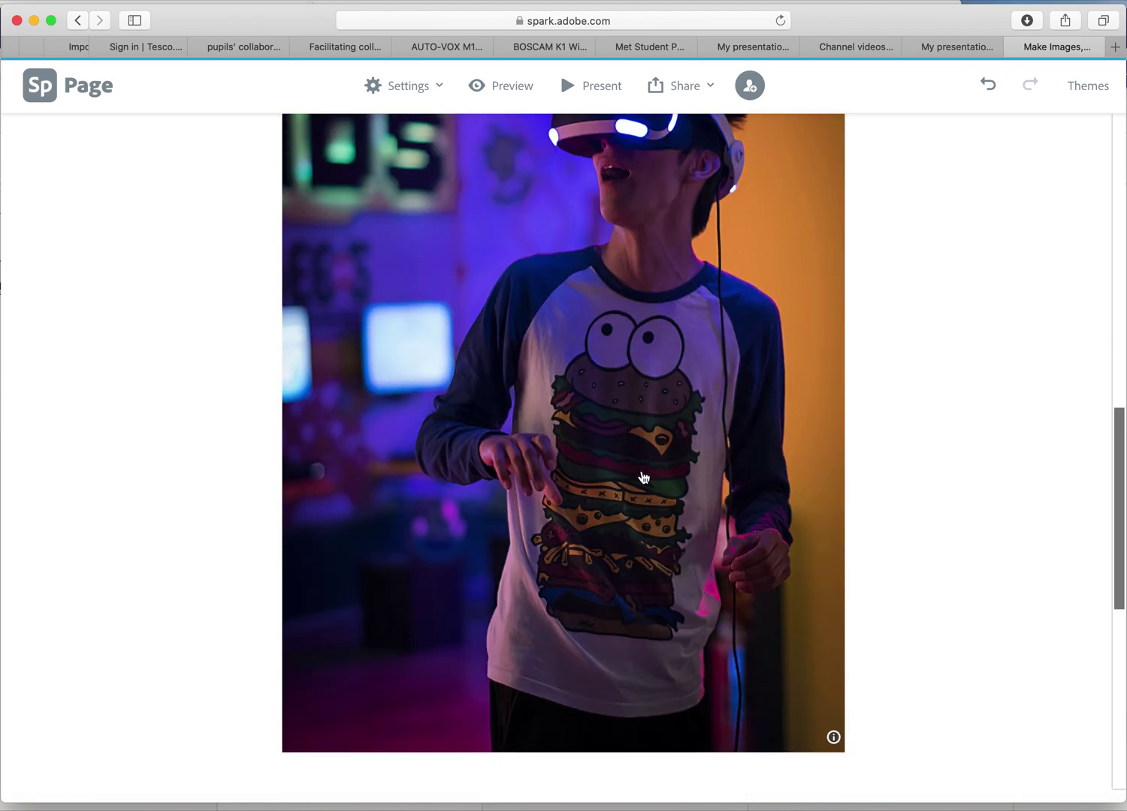
{"action": "scroll", "coordinate": [643, 477], "scroll_direction": "down", "scroll_amount": 12}
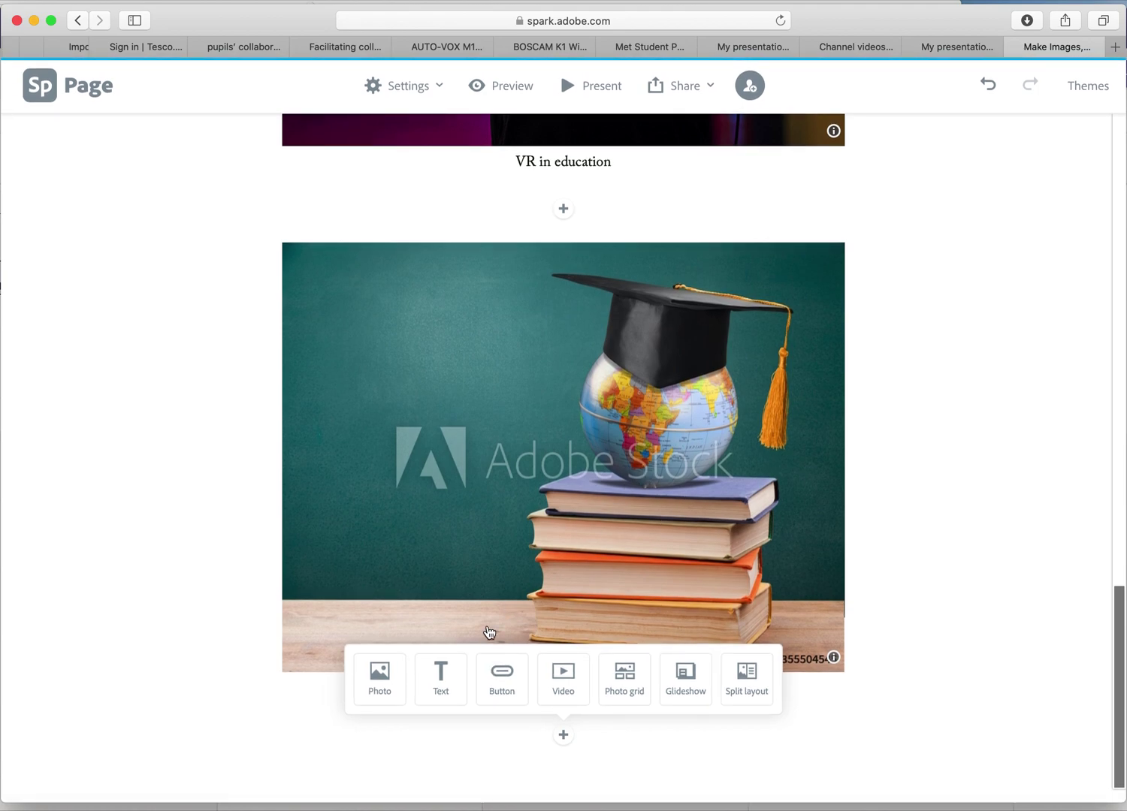
{"action": "left_click", "coordinate": [442, 673]}
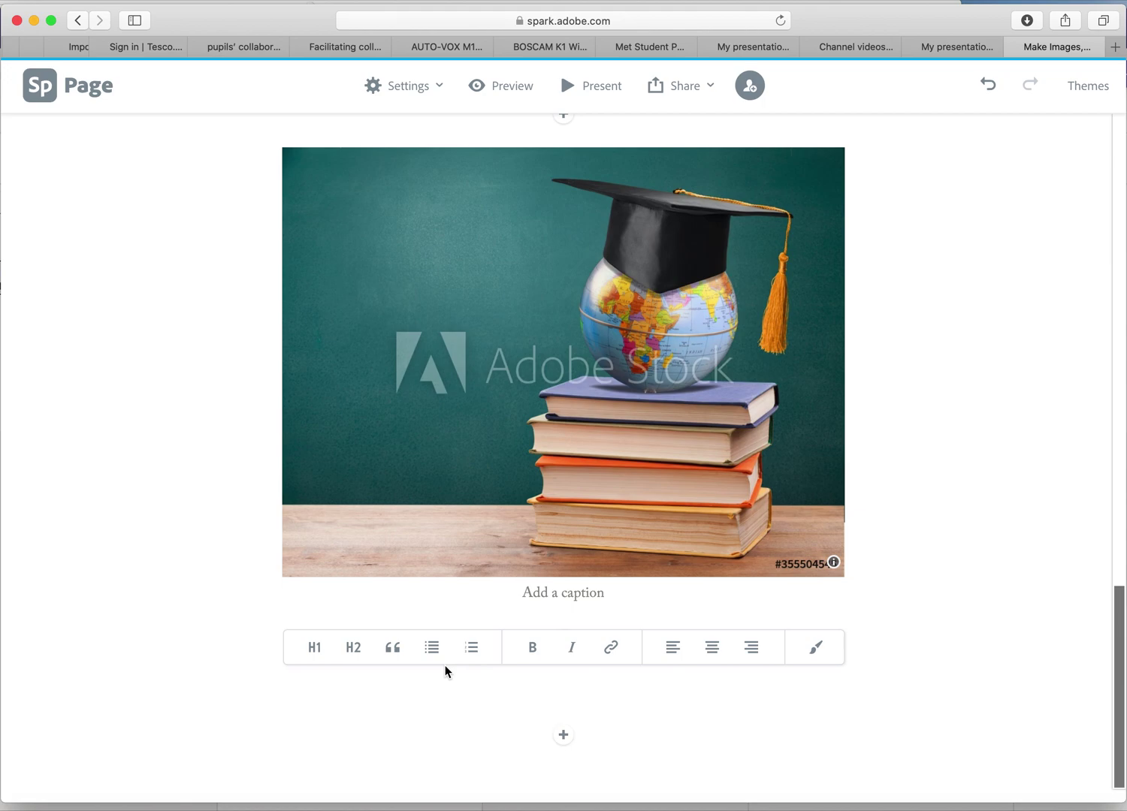
Enter 'write text straight in to your blogs' in the text block under the photo.
{"action": "type", "text": "write "}
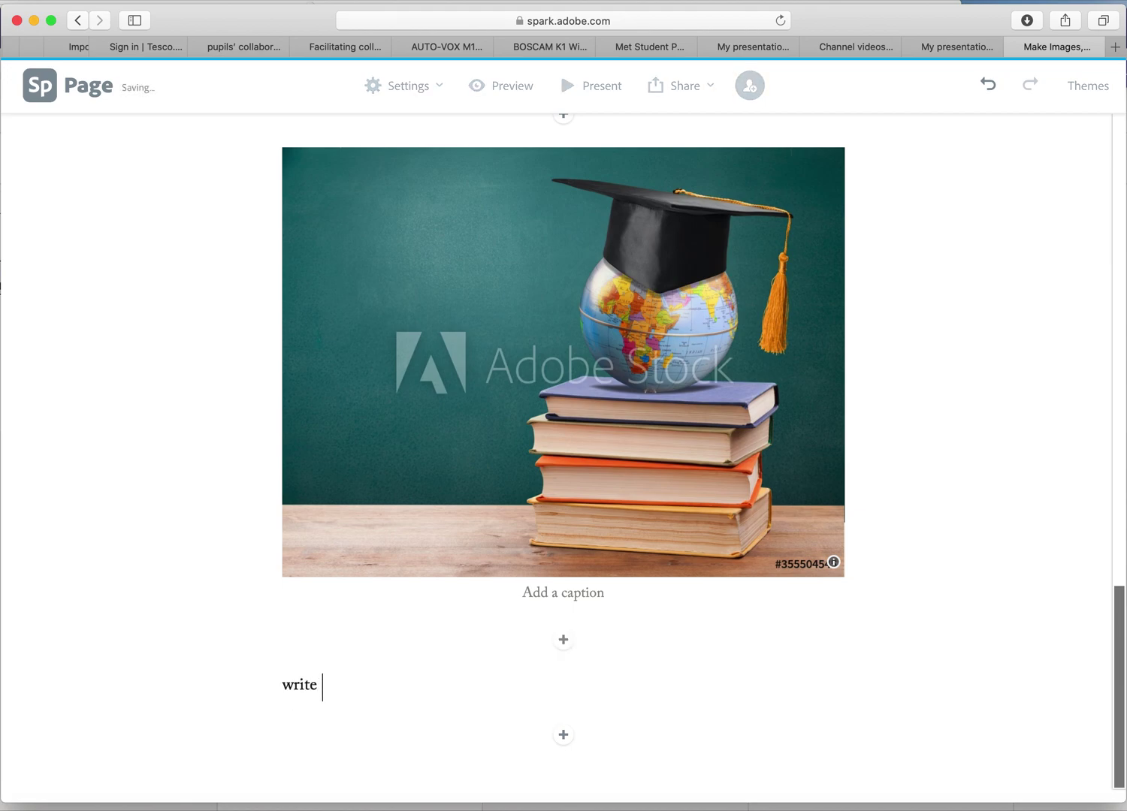
{"action": "type", "text": "text straight in "}
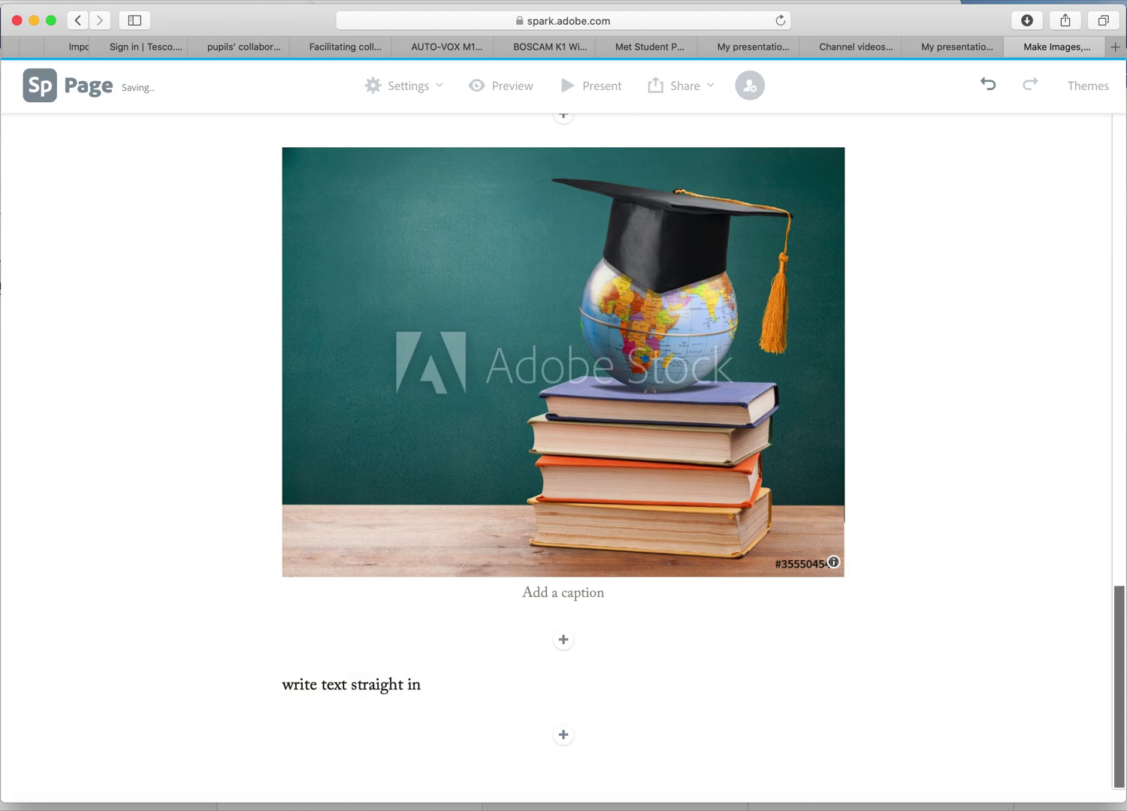
{"action": "type", "text": "to your blogs"}
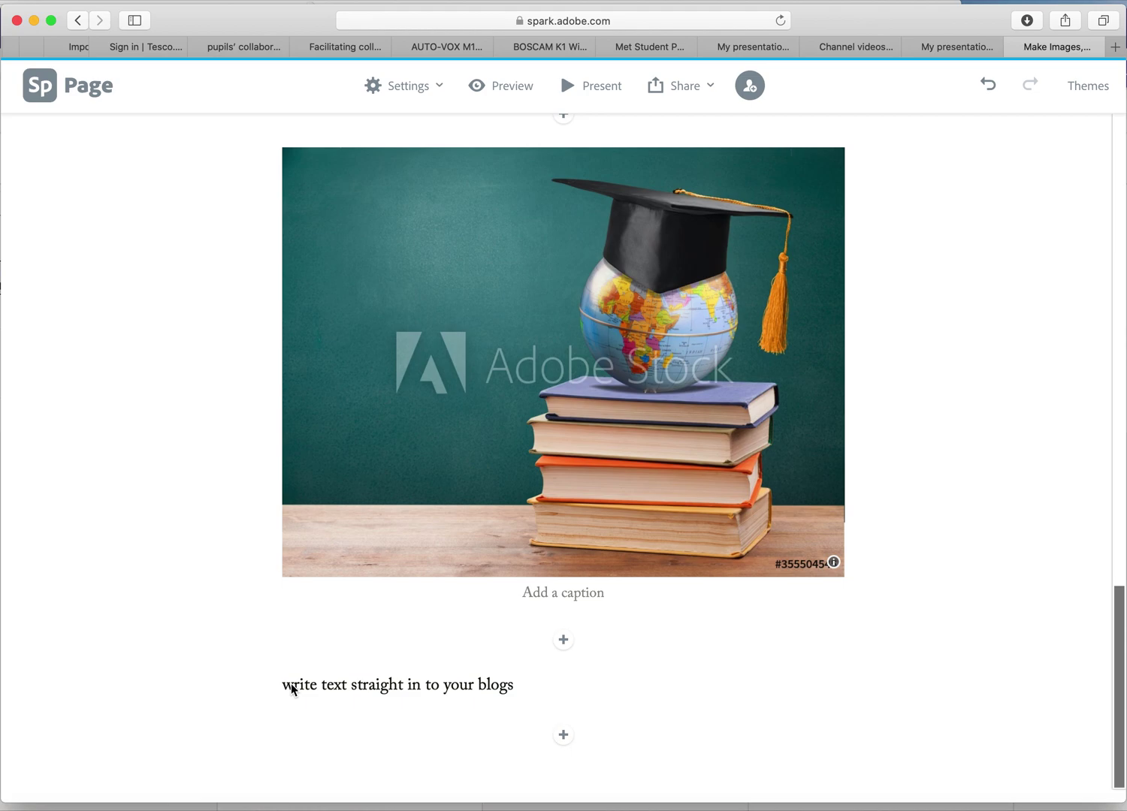
{"action": "scroll", "coordinate": [685, 723], "scroll_direction": "down", "scroll_amount": 1}
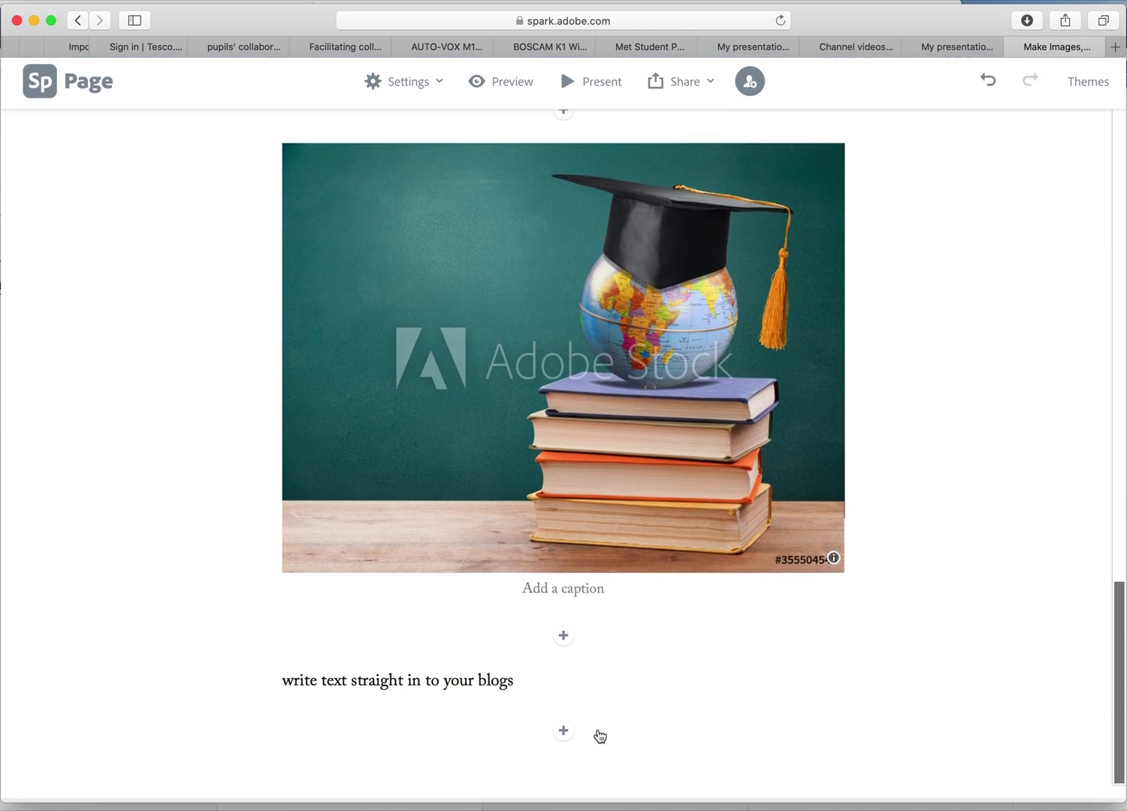
{"action": "left_click", "coordinate": [565, 740]}
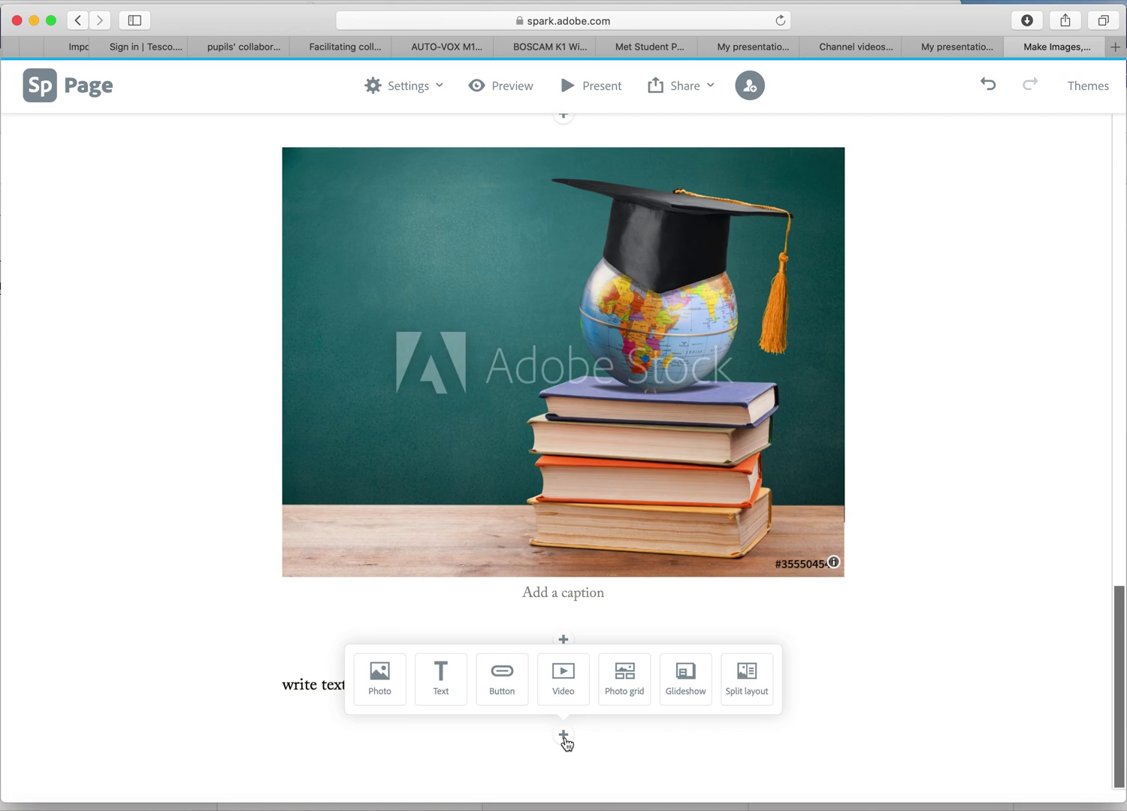
{"action": "left_click", "coordinate": [513, 689]}
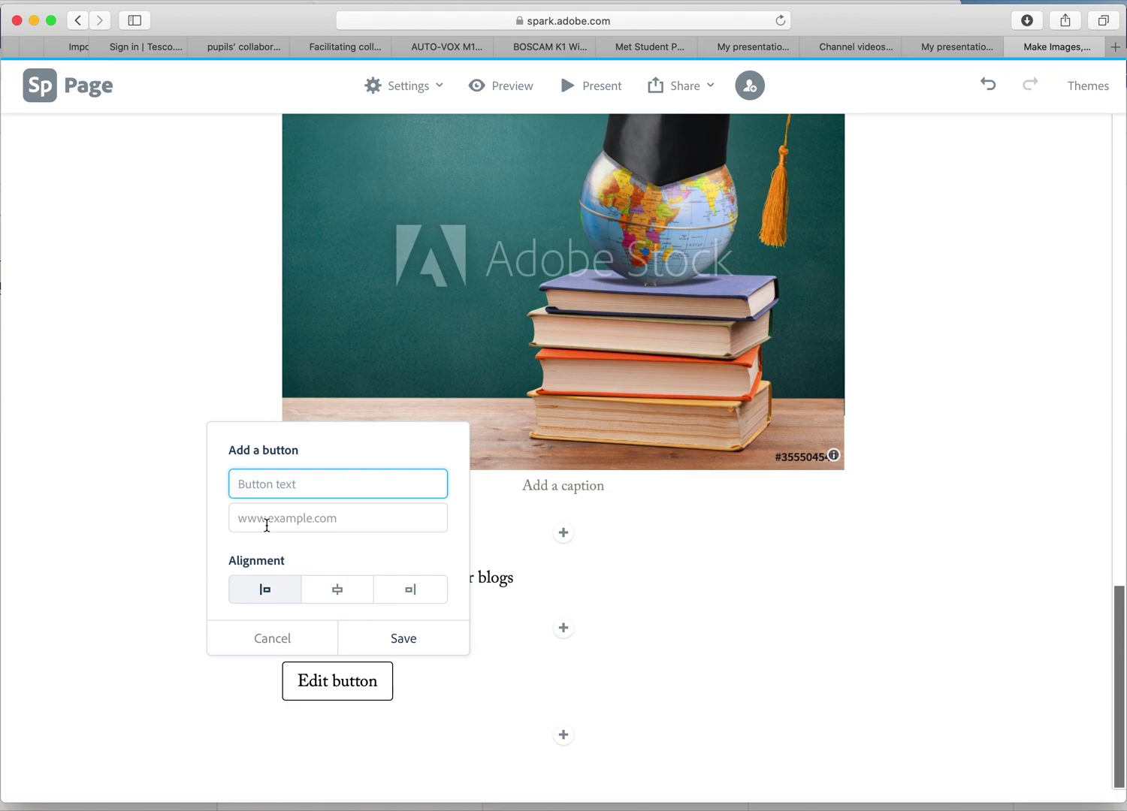
{"action": "left_click", "coordinate": [281, 519]}
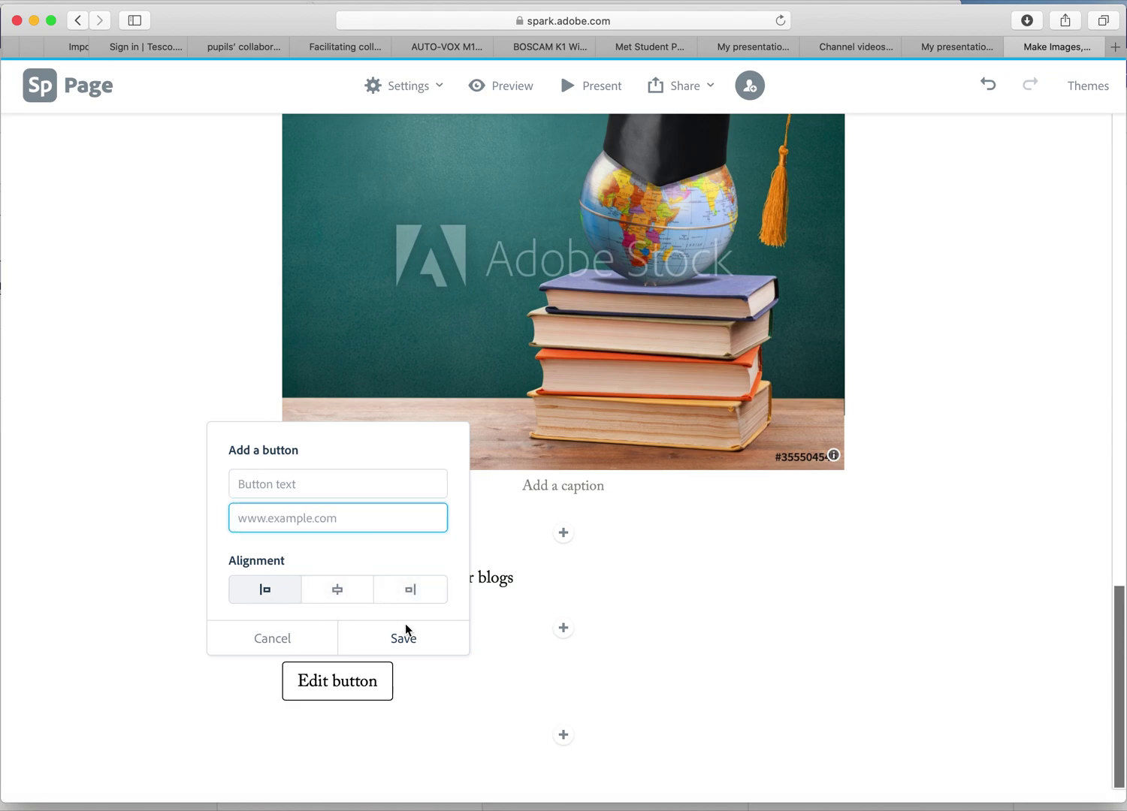
{"action": "left_click", "coordinate": [546, 735]}
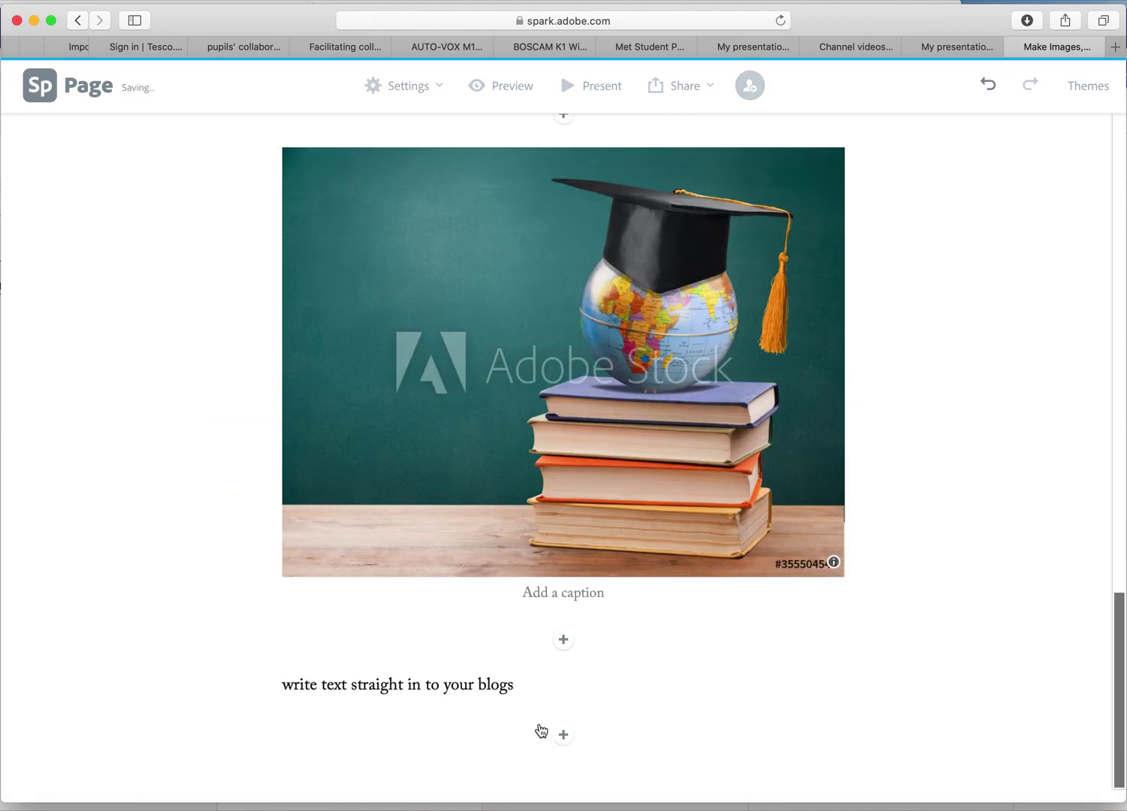
{"action": "left_click", "coordinate": [564, 736]}
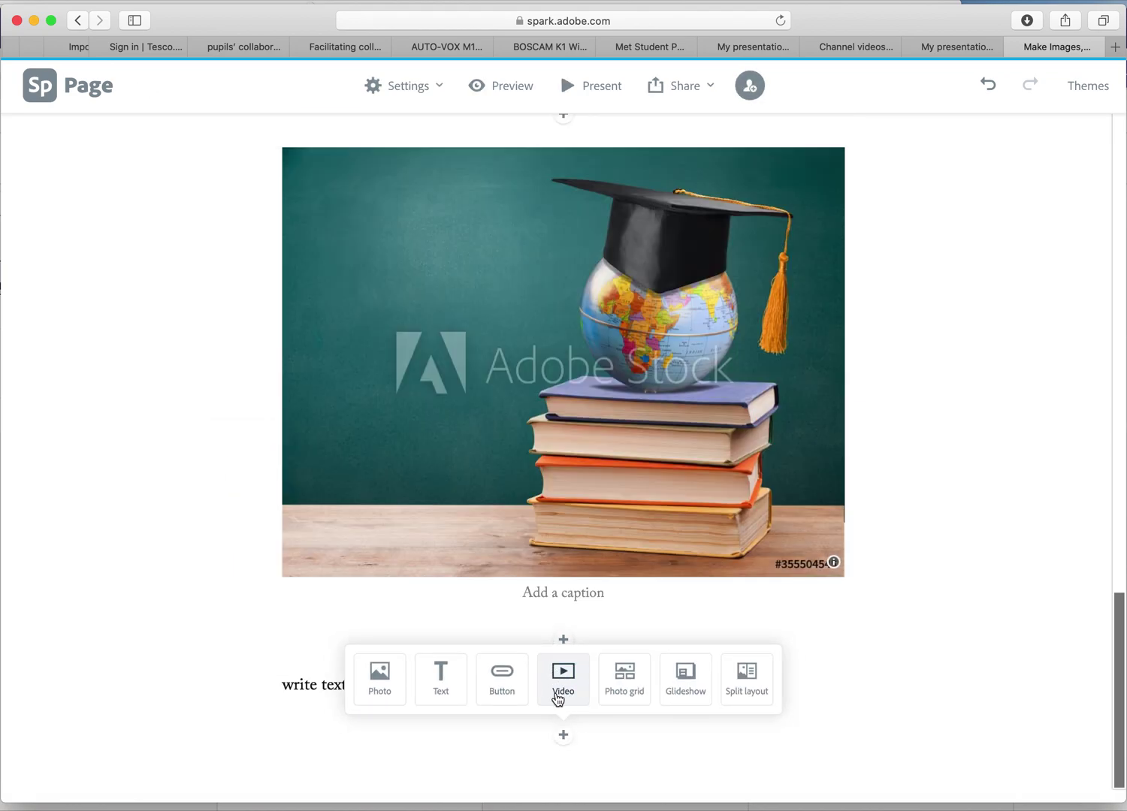
Insert a video block, then cancel its embed dialog to discard it.
{"action": "left_click", "coordinate": [563, 680]}
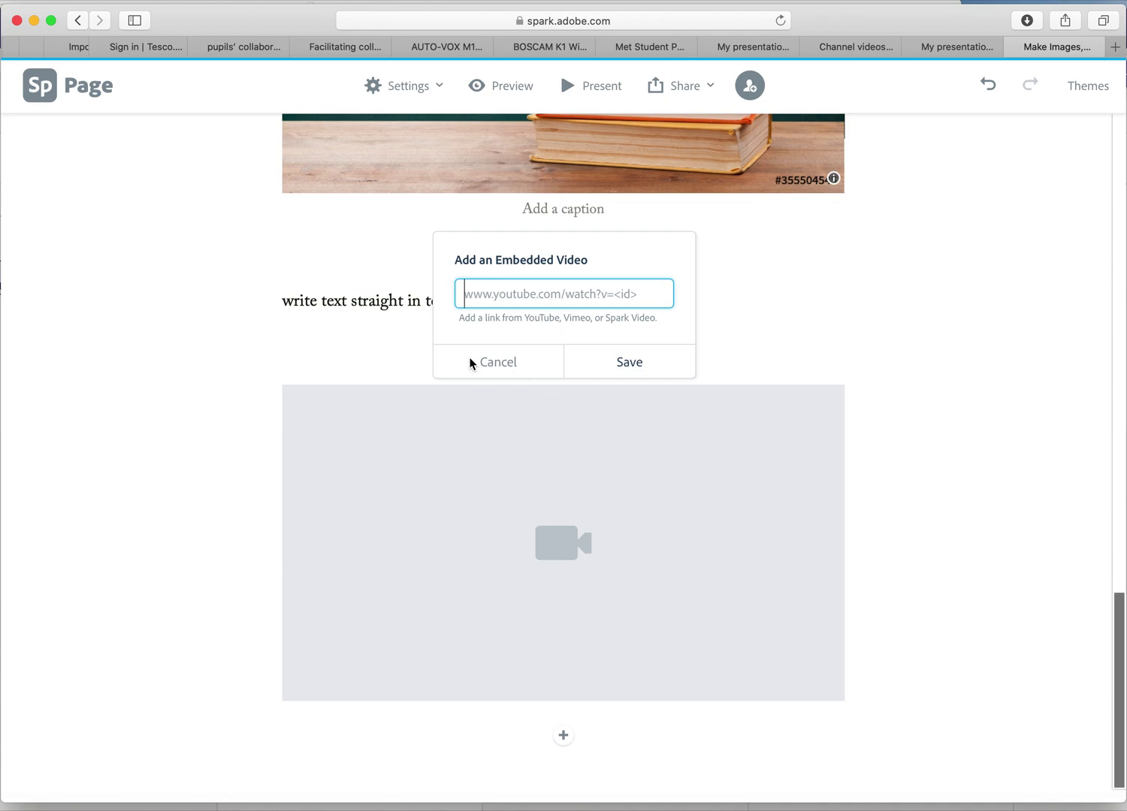
{"action": "left_click", "coordinate": [510, 368]}
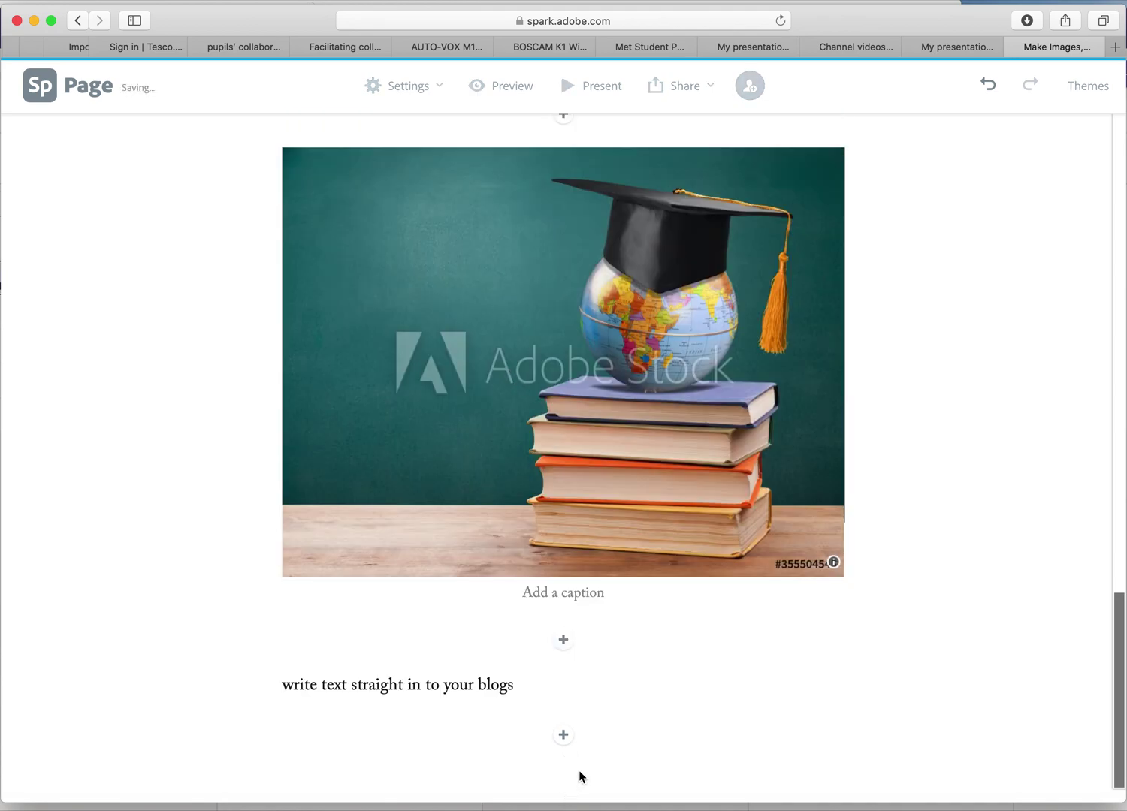
Save a photo grid of graduation caps, globe, pens, cell-drawings and pink Home Education photos.
{"action": "mouse_move", "coordinate": [562, 740]}
{"action": "left_click", "coordinate": [635, 685]}
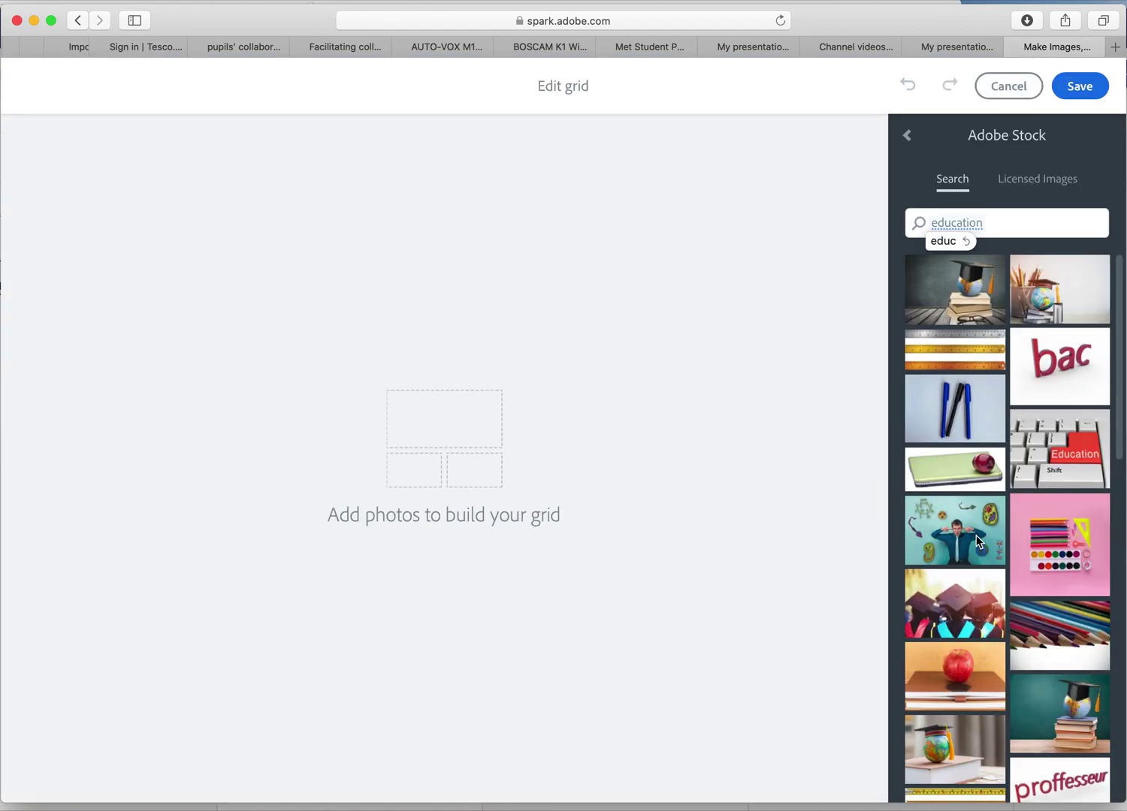
{"action": "left_click", "coordinate": [983, 634]}
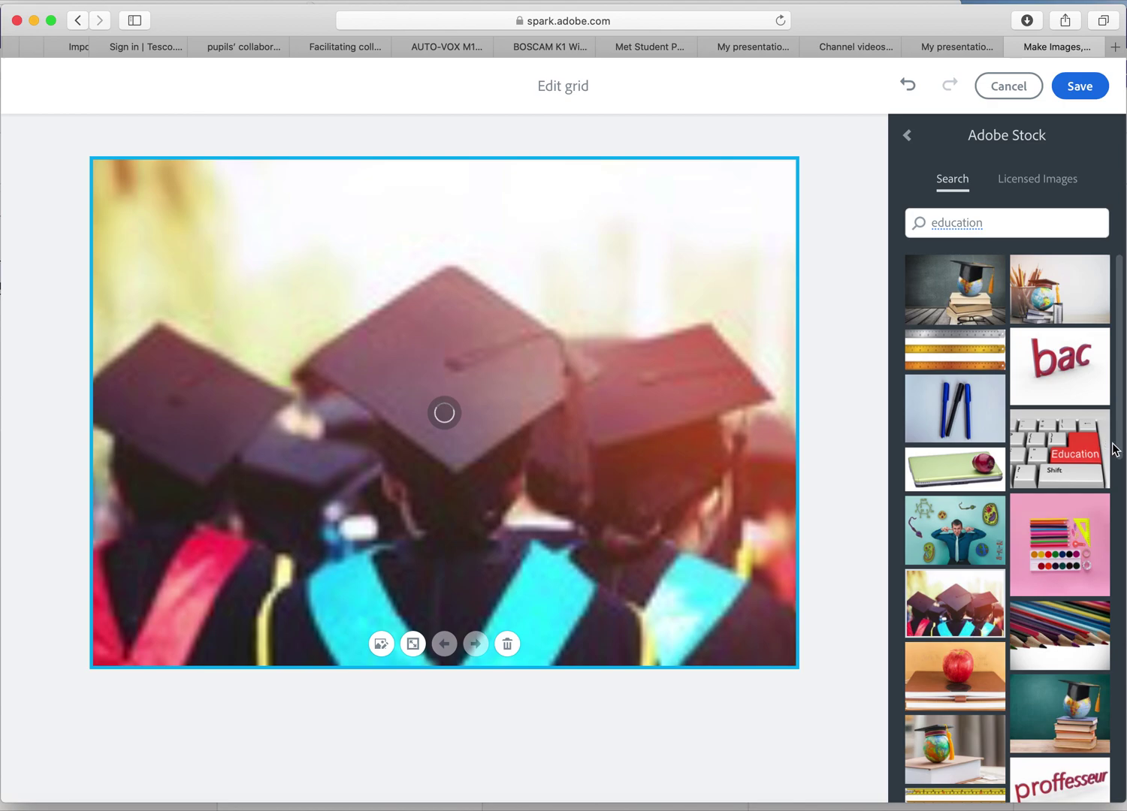
{"action": "left_click", "coordinate": [1053, 308]}
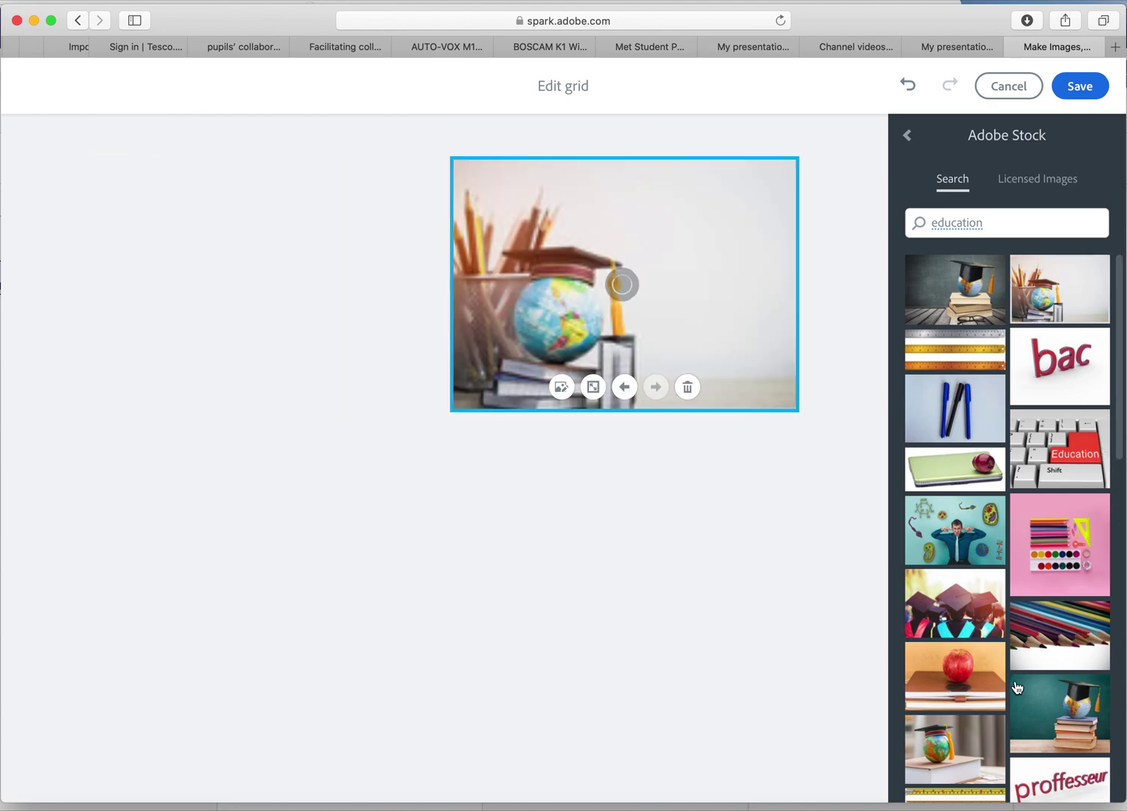
{"action": "scroll", "coordinate": [1018, 687], "scroll_direction": "down", "scroll_amount": 5}
{"action": "left_click", "coordinate": [1047, 659]}
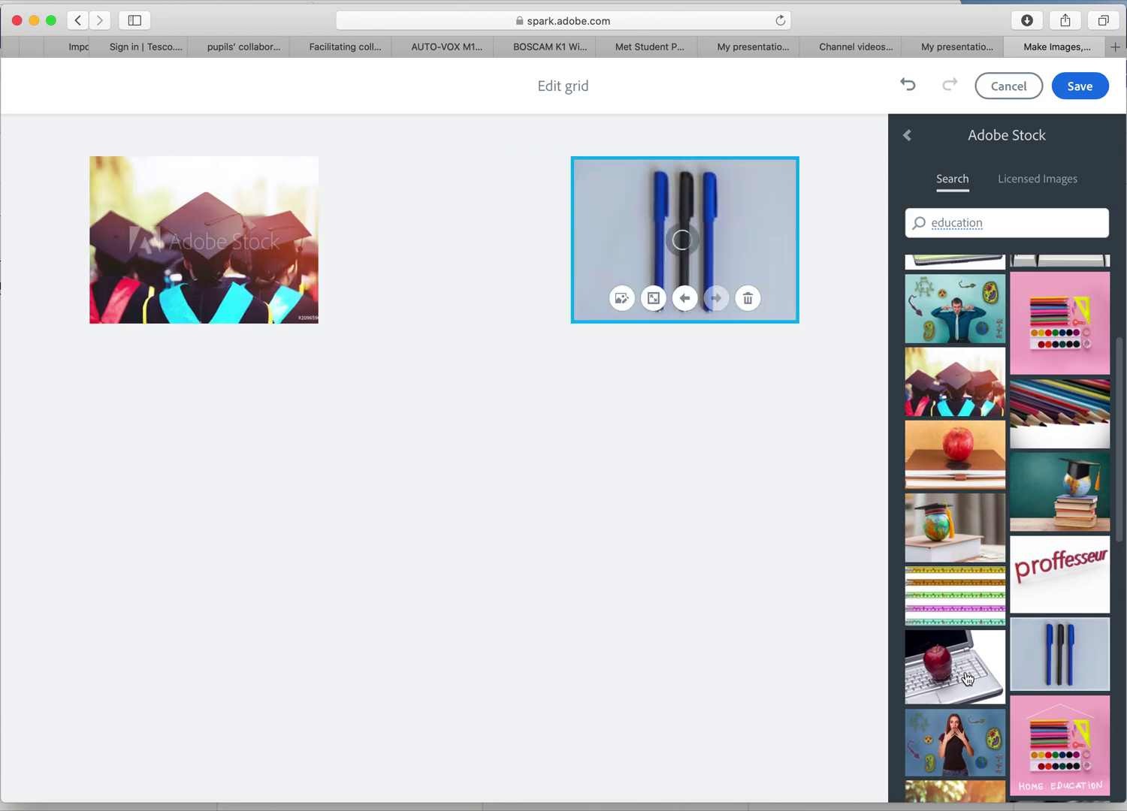
{"action": "left_click", "coordinate": [950, 766]}
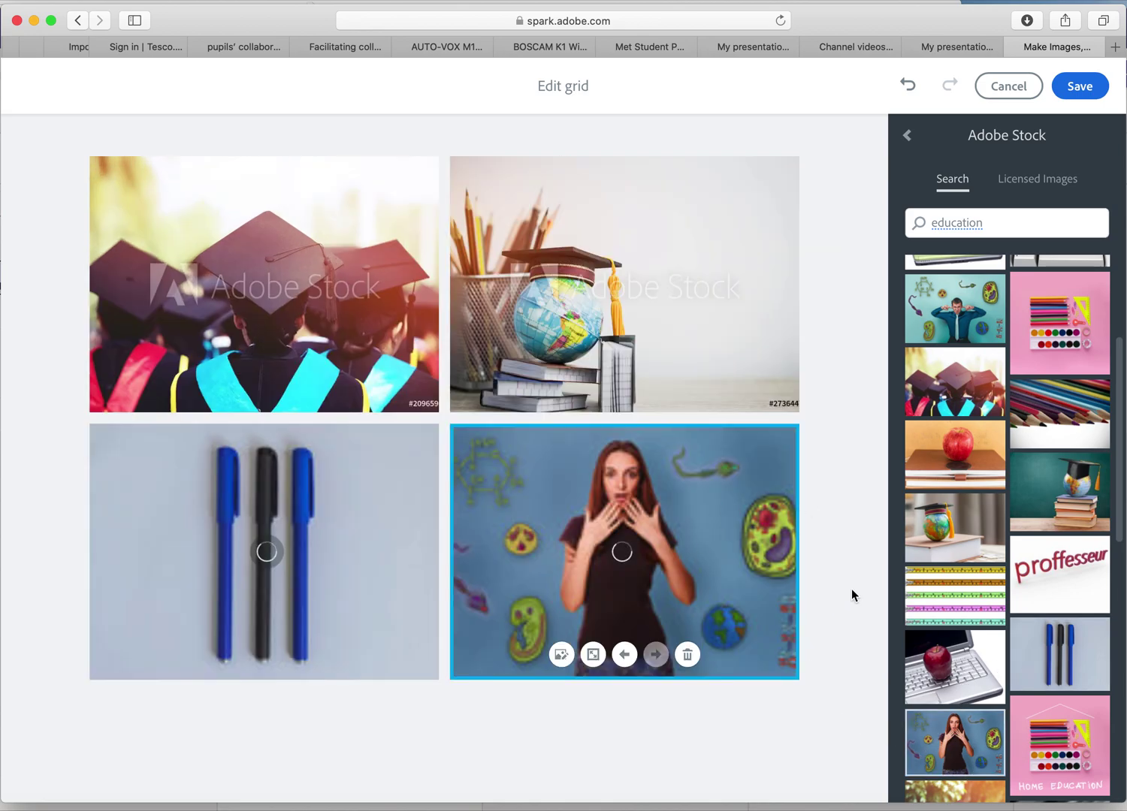
{"action": "left_click", "coordinate": [1043, 753]}
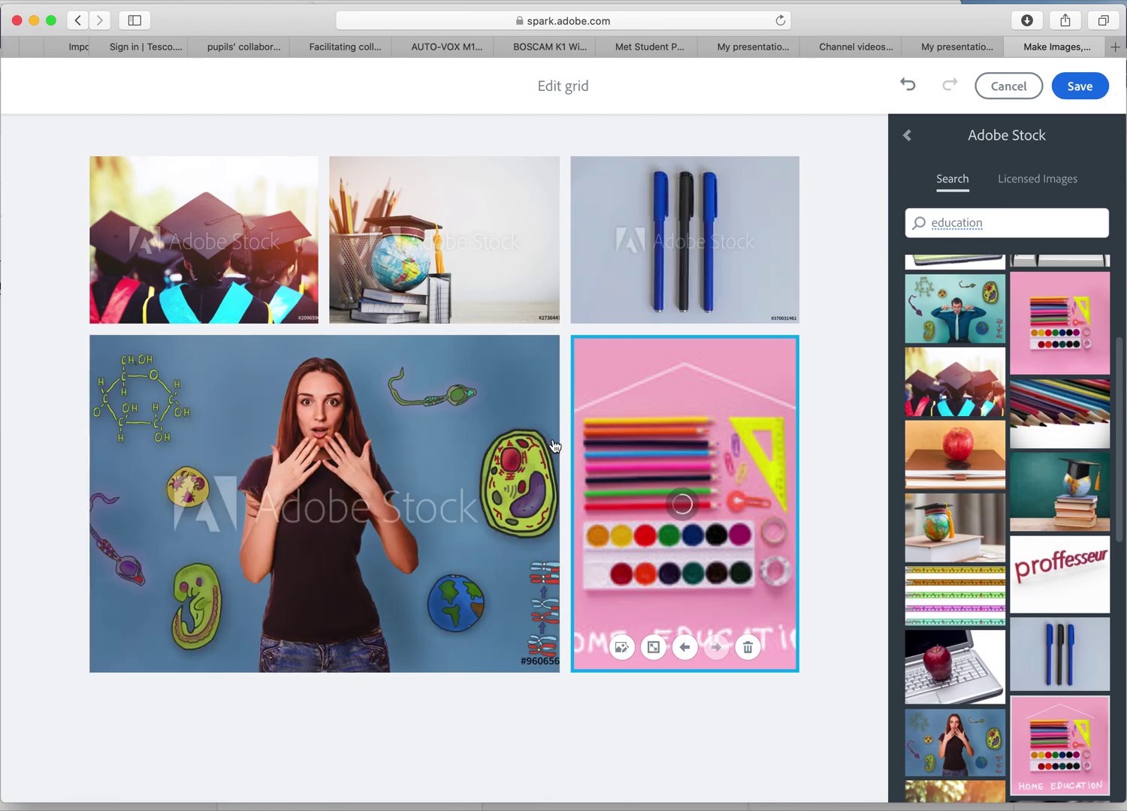
{"action": "left_click", "coordinate": [1079, 87]}
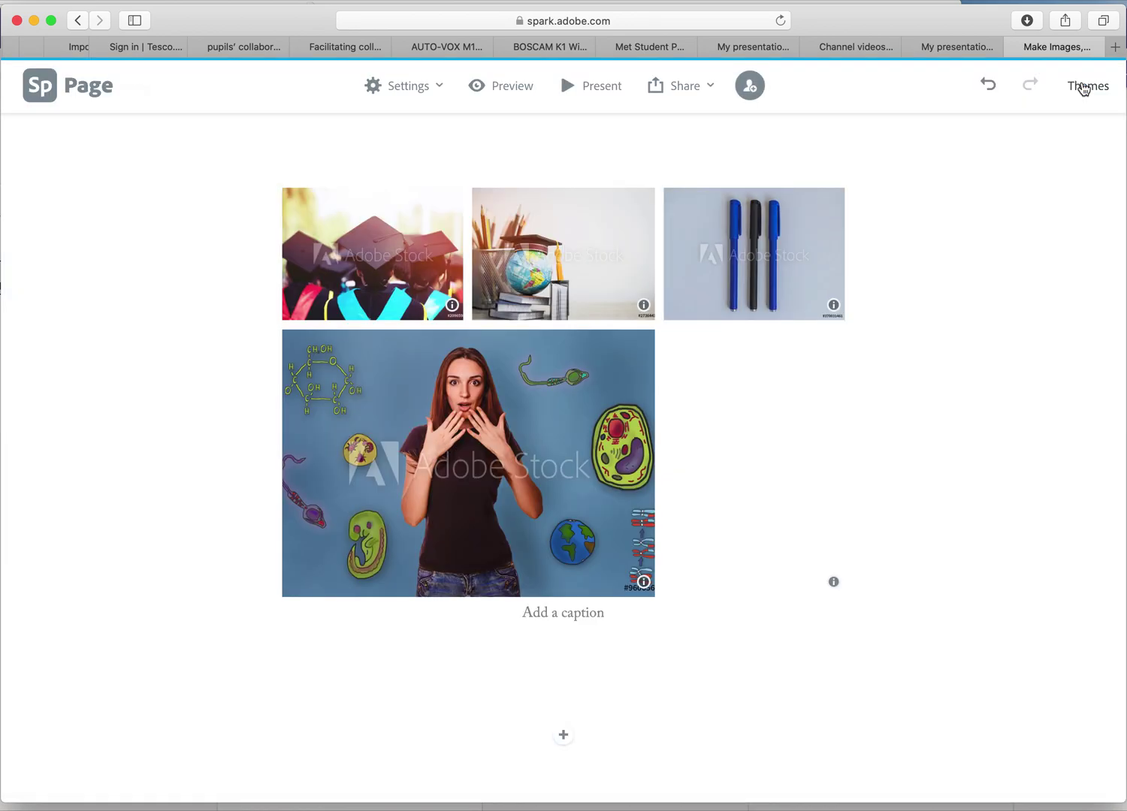
Add a glideshow block below the photo grid.
{"action": "scroll", "coordinate": [643, 490], "scroll_direction": "up", "scroll_amount": 20}
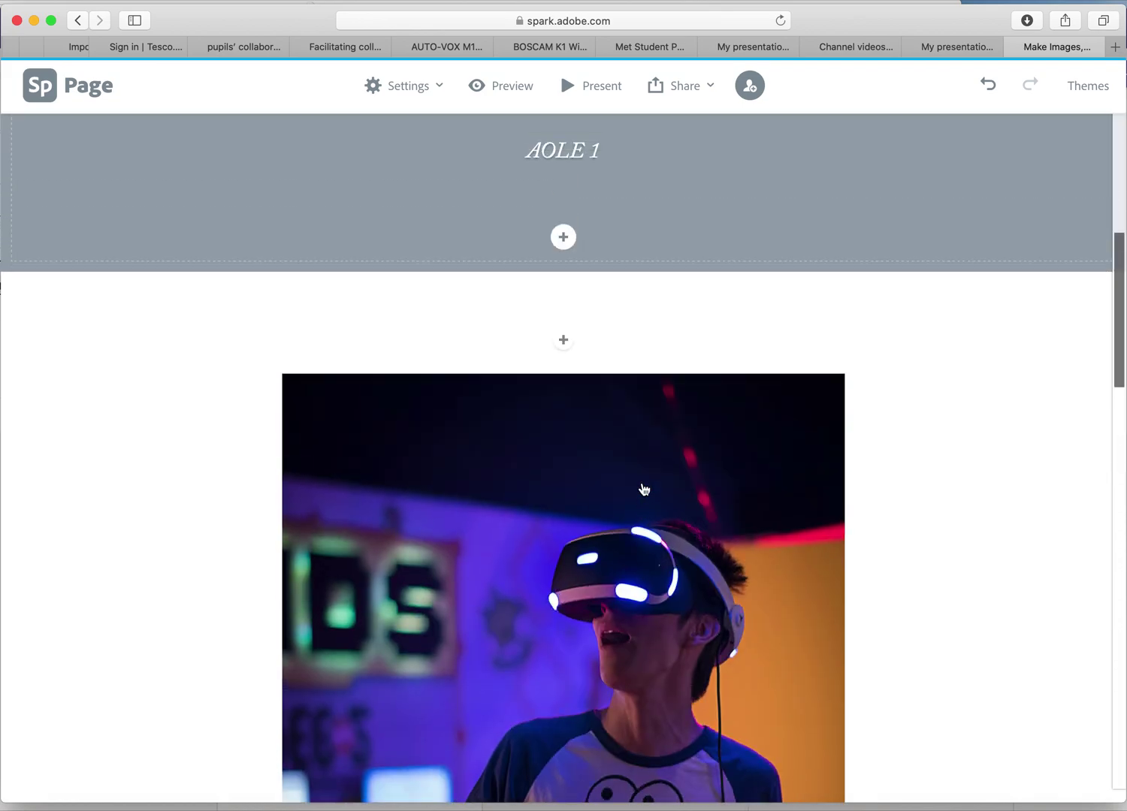
{"action": "scroll", "coordinate": [644, 484], "scroll_direction": "down", "scroll_amount": 15}
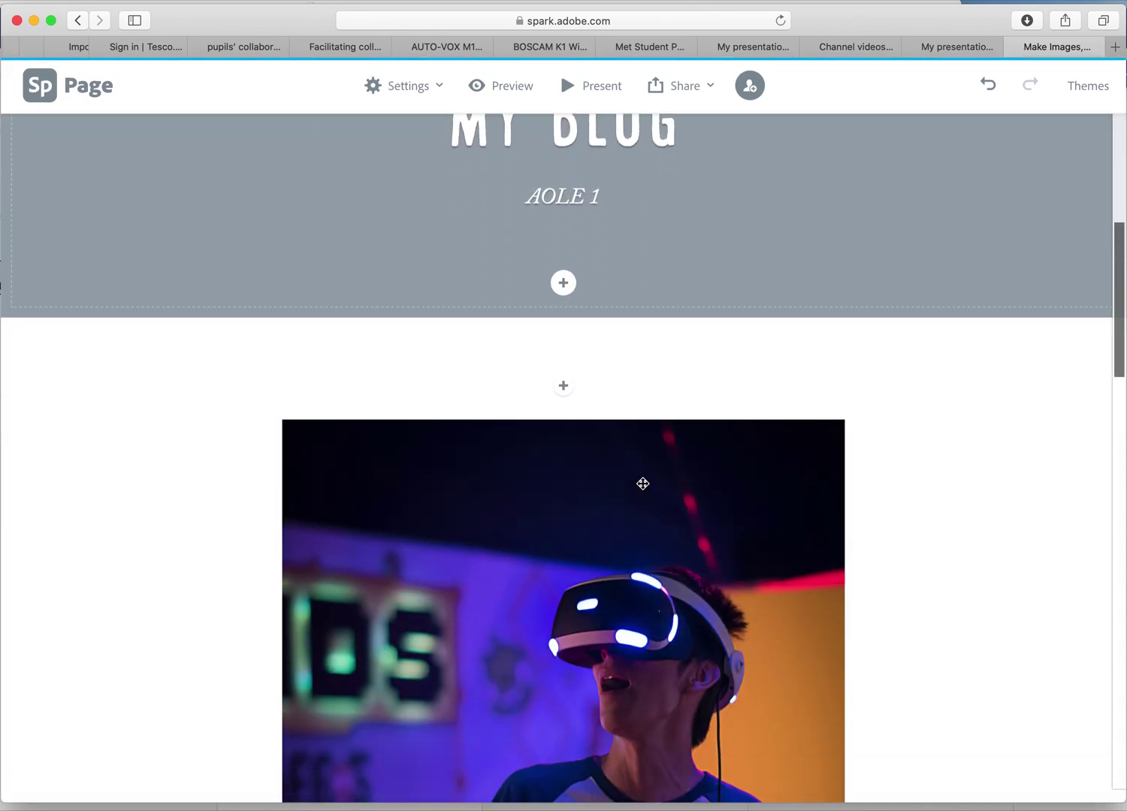
{"action": "scroll", "coordinate": [643, 484], "scroll_direction": "down", "scroll_amount": 6}
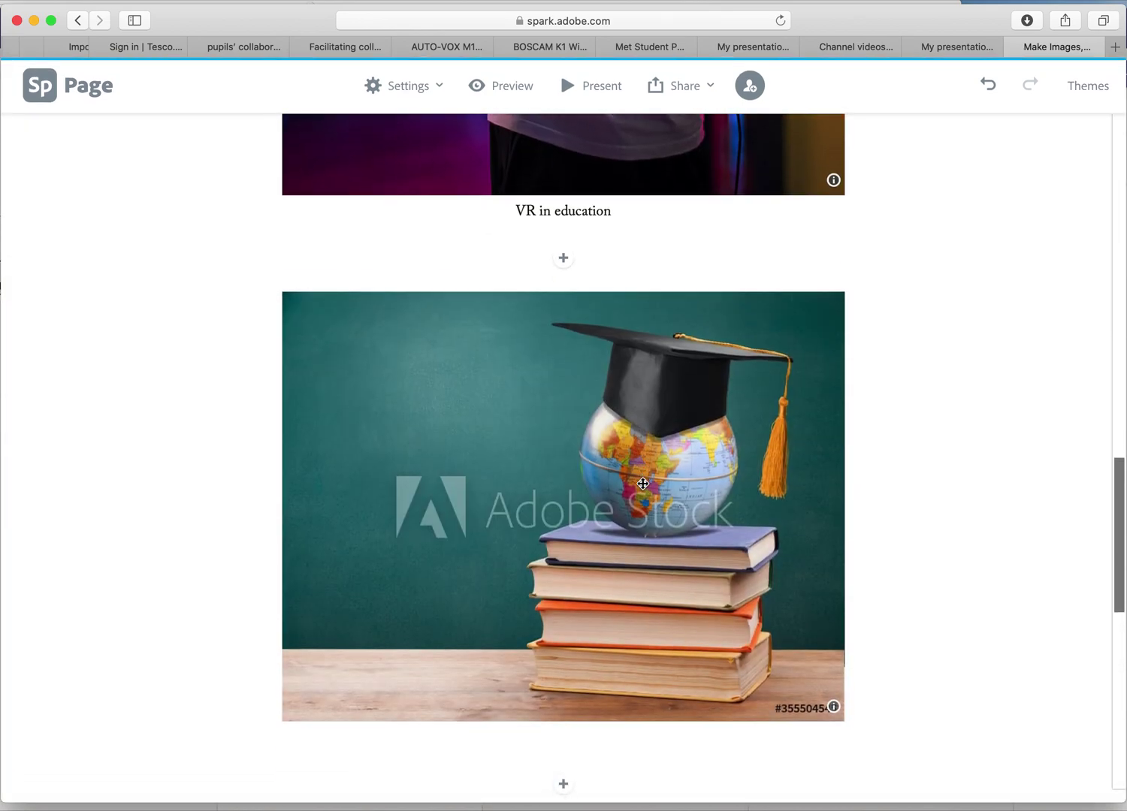
{"action": "scroll", "coordinate": [643, 484], "scroll_direction": "down", "scroll_amount": 5}
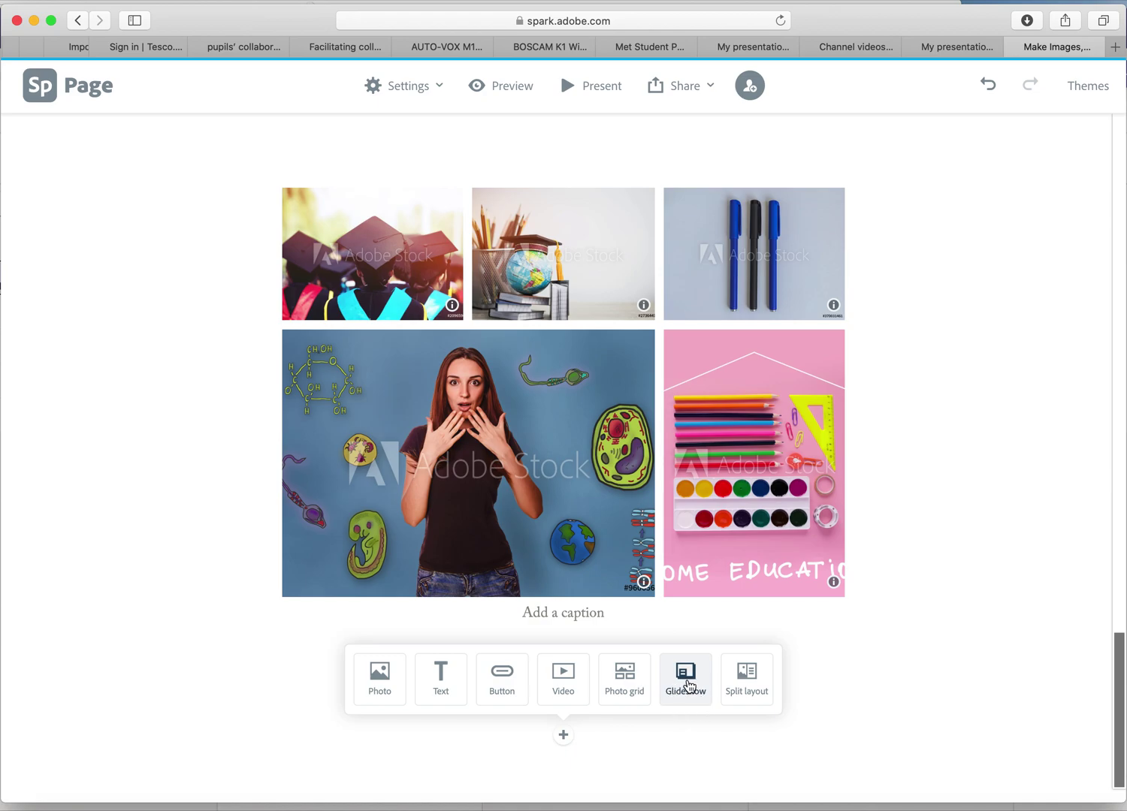
{"action": "left_click", "coordinate": [686, 680]}
Fill the glideshow with globe-with-cap, wood-table, library-books and library globe photos, then save.
{"action": "scroll", "coordinate": [1000, 259], "scroll_direction": "up", "scroll_amount": 1}
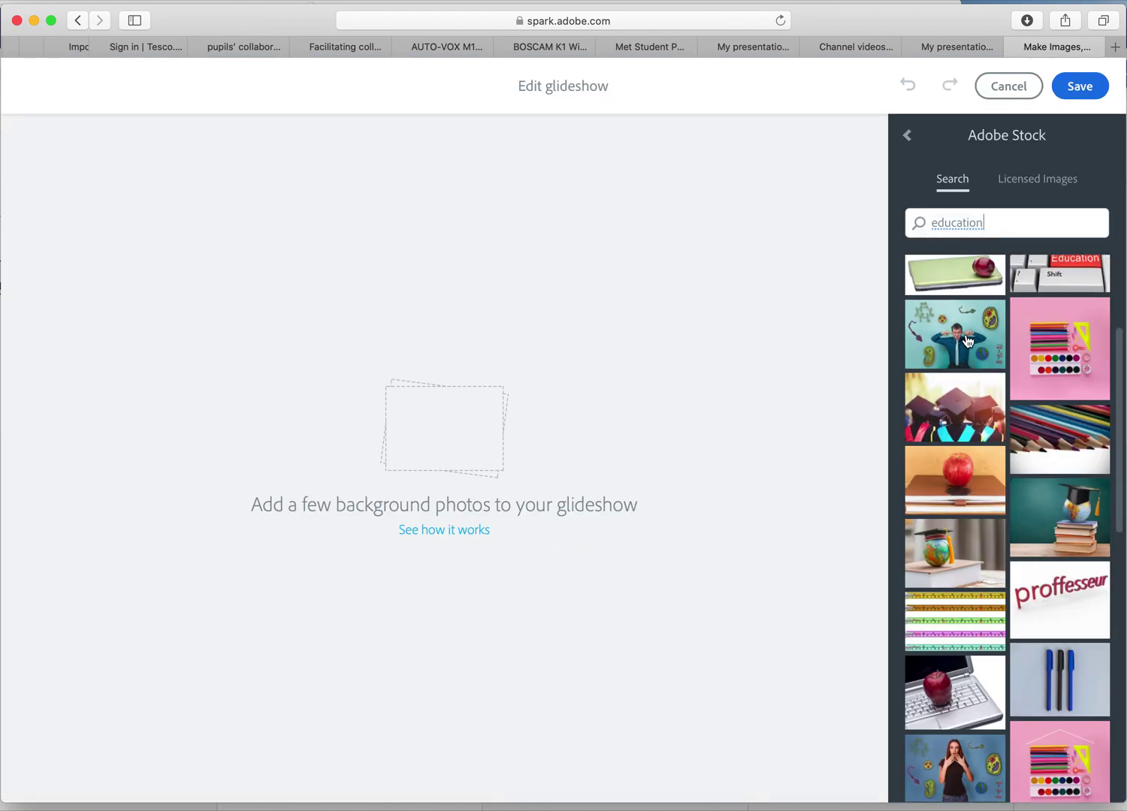
{"action": "scroll", "coordinate": [1025, 401], "scroll_direction": "down", "scroll_amount": 15}
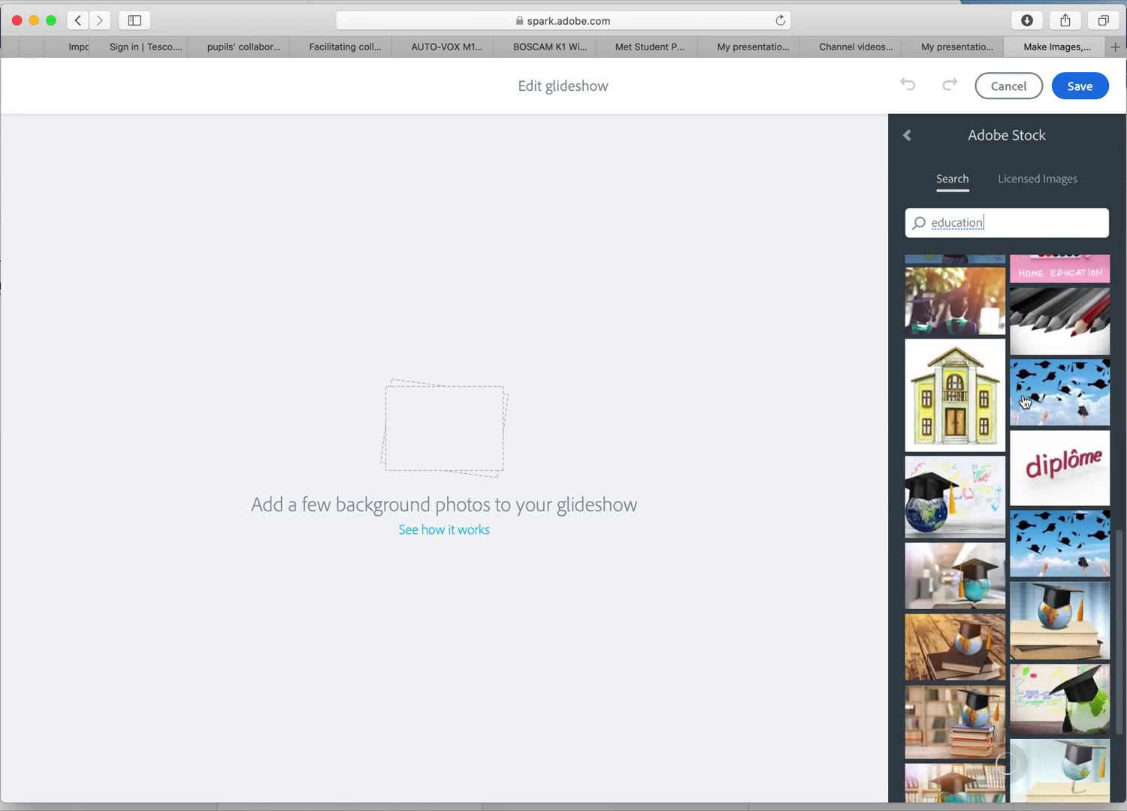
{"action": "left_click", "coordinate": [970, 499]}
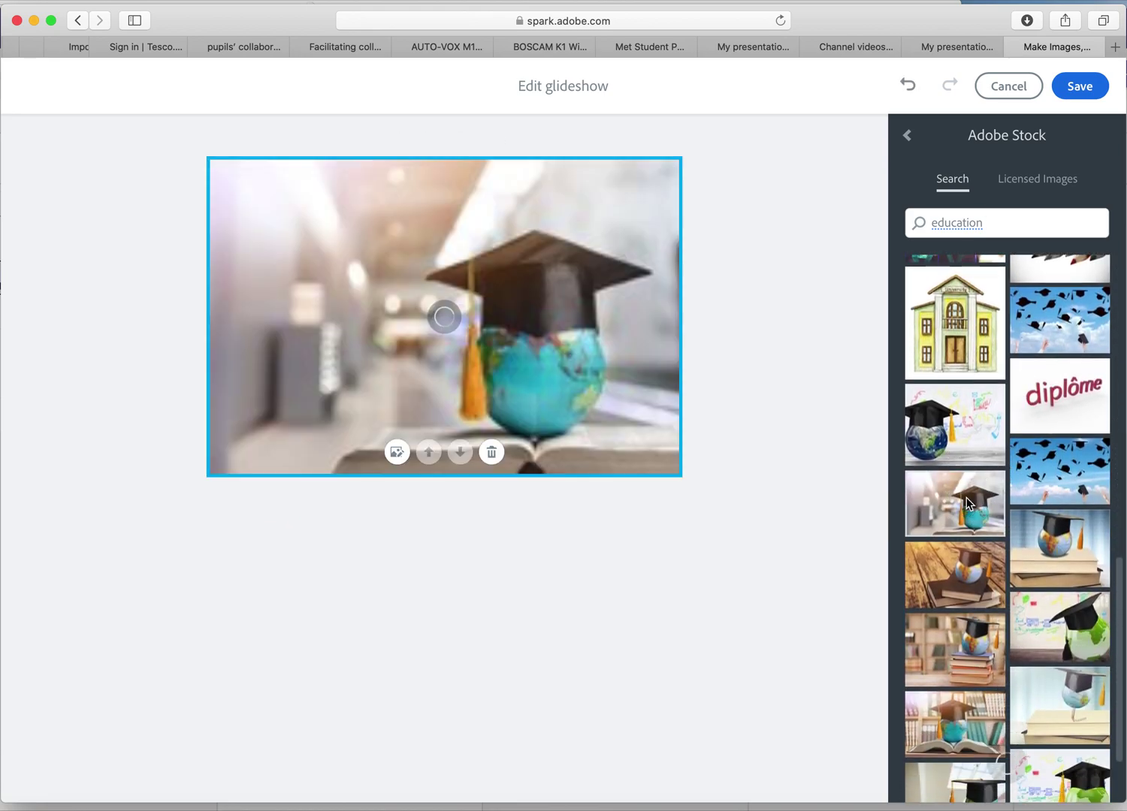
{"action": "left_click", "coordinate": [972, 584]}
{"action": "left_click", "coordinate": [982, 646]}
{"action": "scroll", "coordinate": [982, 643], "scroll_direction": "down", "scroll_amount": 5}
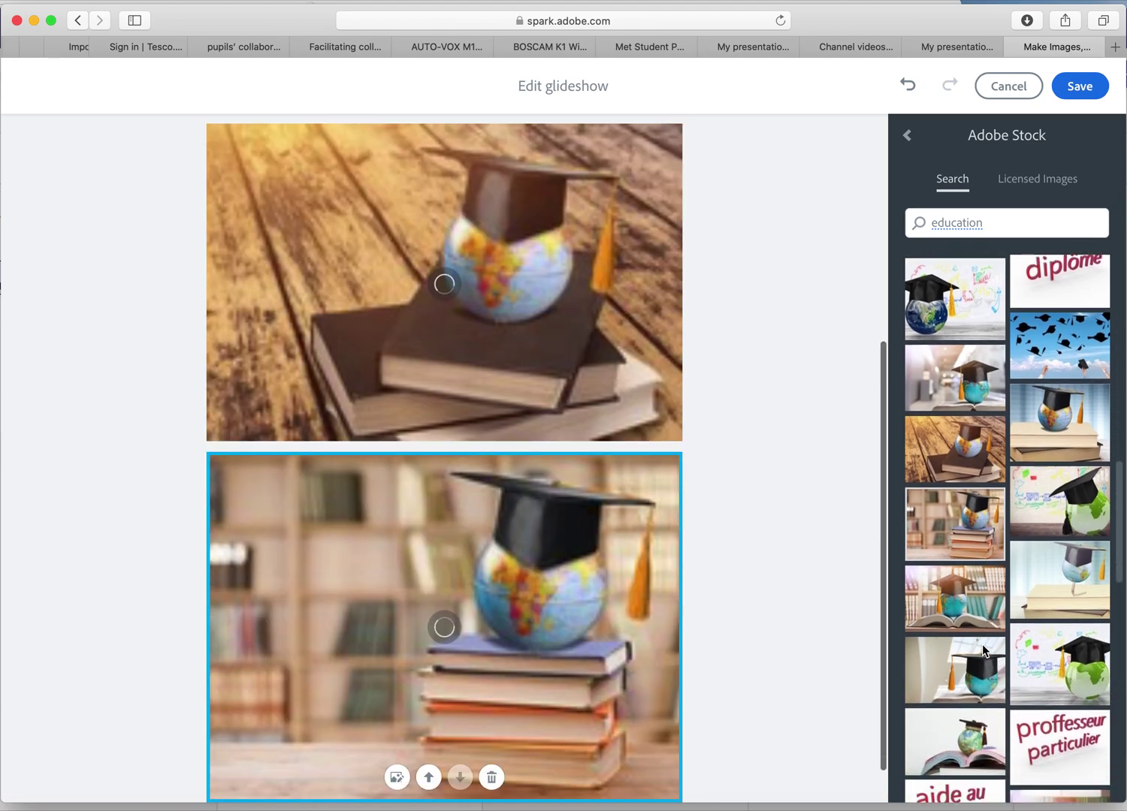
{"action": "scroll", "coordinate": [982, 644], "scroll_direction": "down", "scroll_amount": 2}
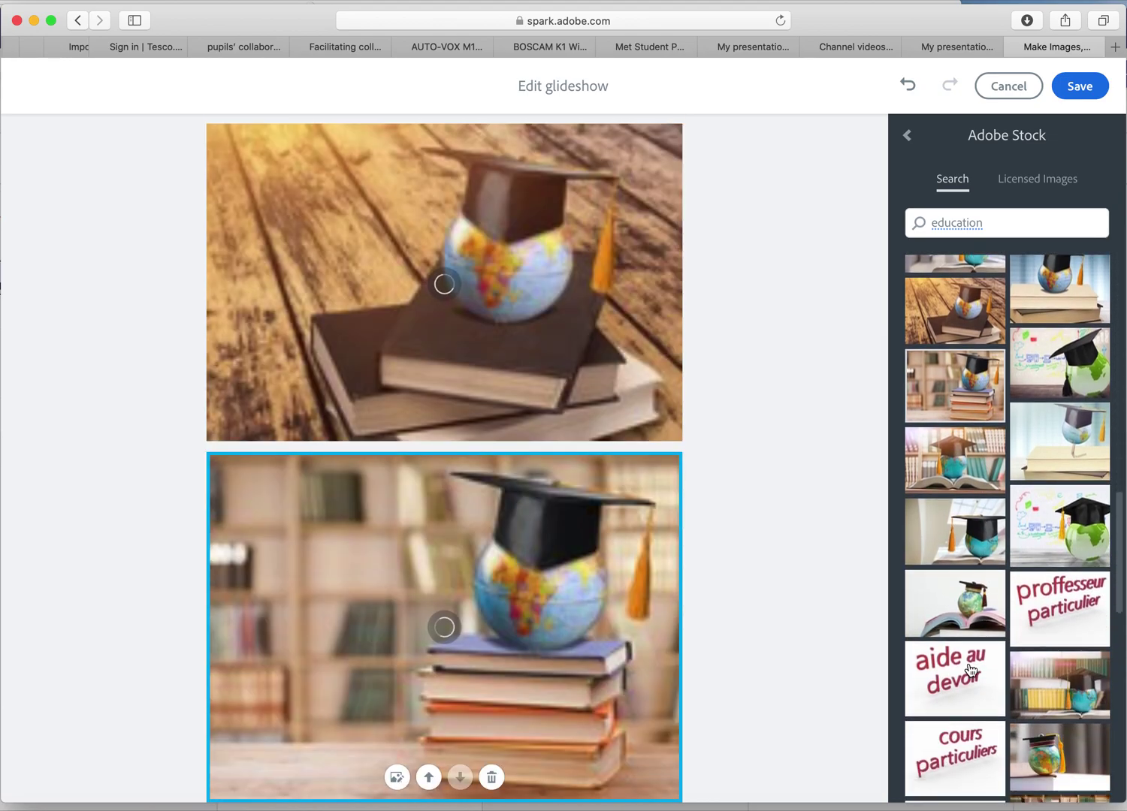
{"action": "left_click", "coordinate": [1071, 693]}
{"action": "scroll", "coordinate": [649, 634], "scroll_direction": "up", "scroll_amount": 10}
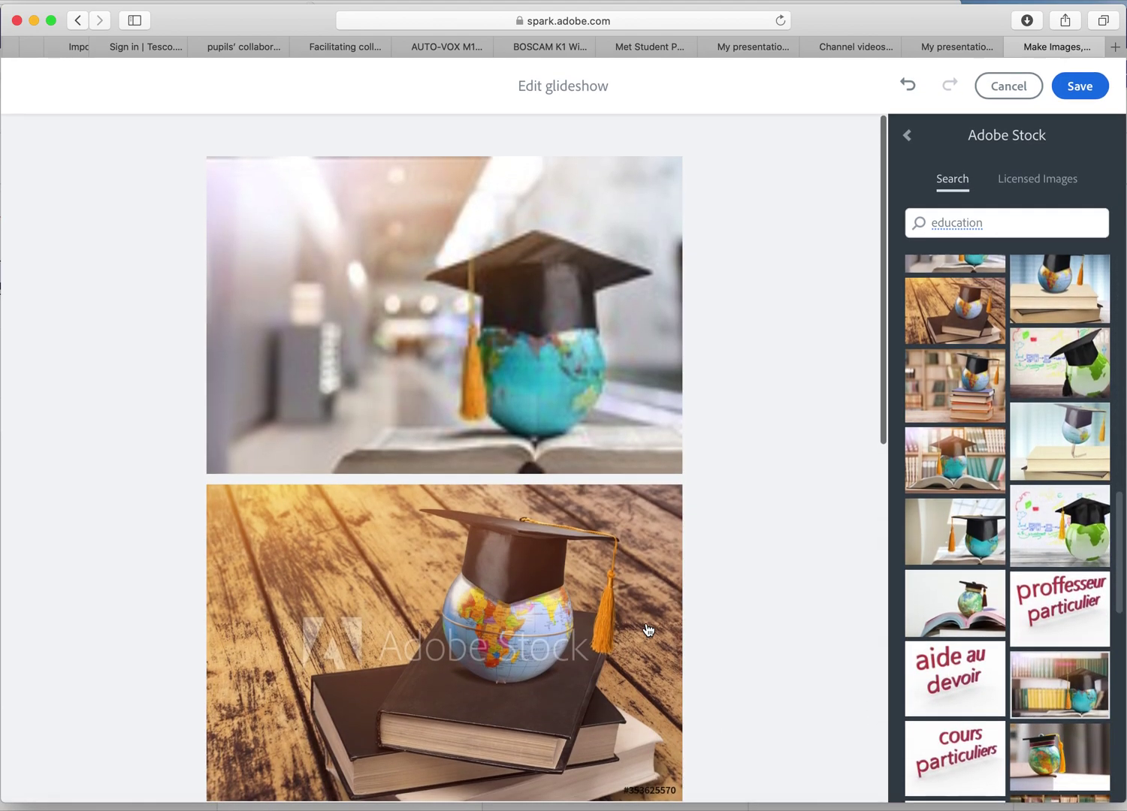
{"action": "scroll", "coordinate": [649, 629], "scroll_direction": "down", "scroll_amount": 7}
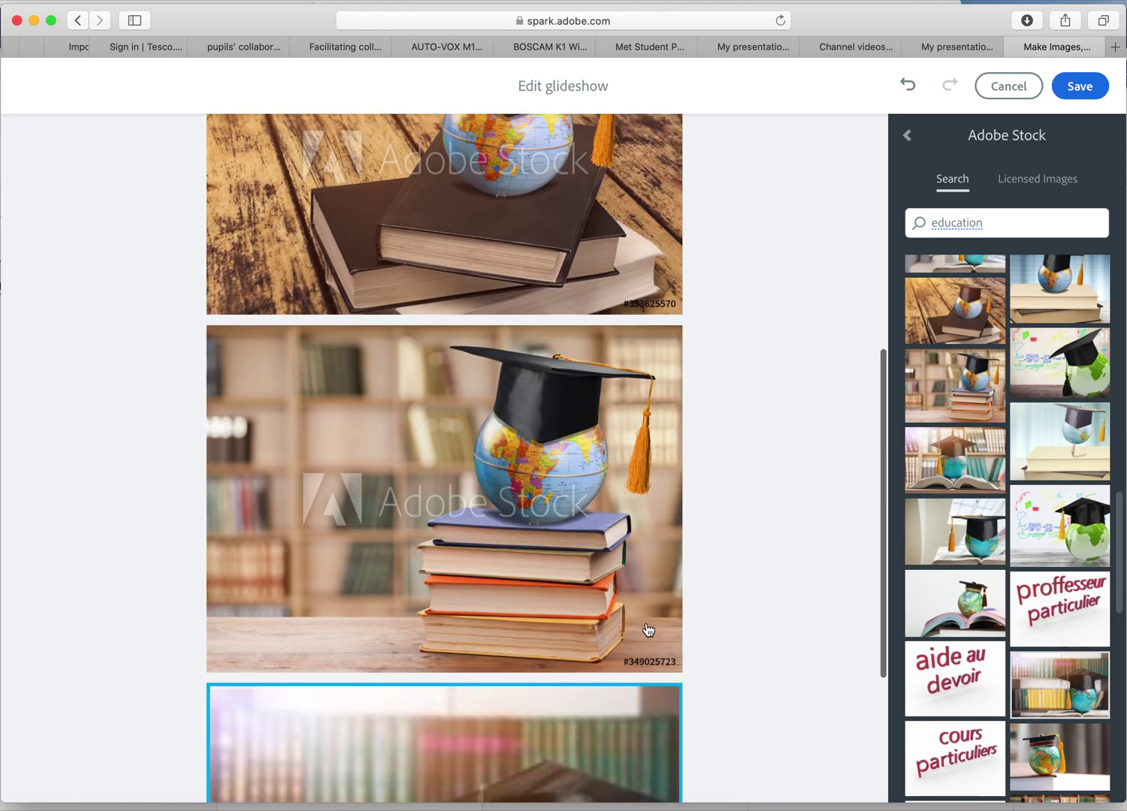
{"action": "scroll", "coordinate": [649, 629], "scroll_direction": "down", "scroll_amount": 3}
{"action": "left_click", "coordinate": [1080, 86]}
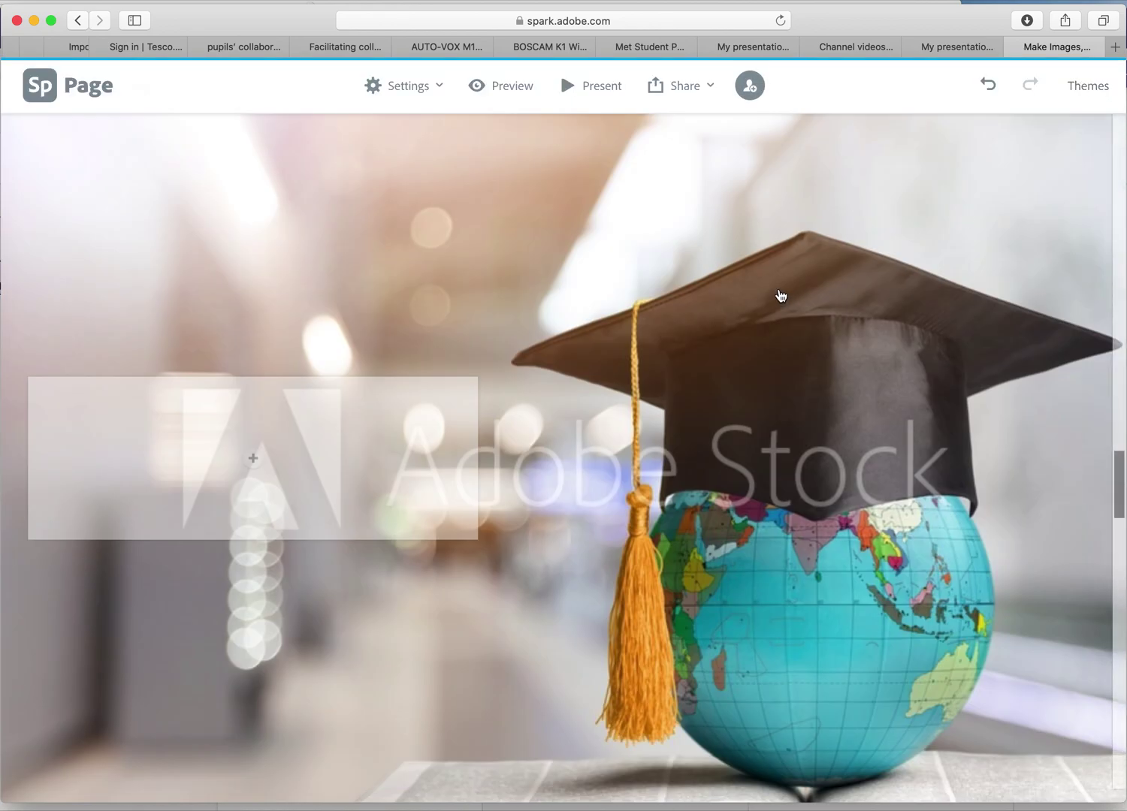
Add a text block reading 'Look how cool this looks!' to the lower glideshow panel.
{"action": "scroll", "coordinate": [826, 359], "scroll_direction": "down", "scroll_amount": 6}
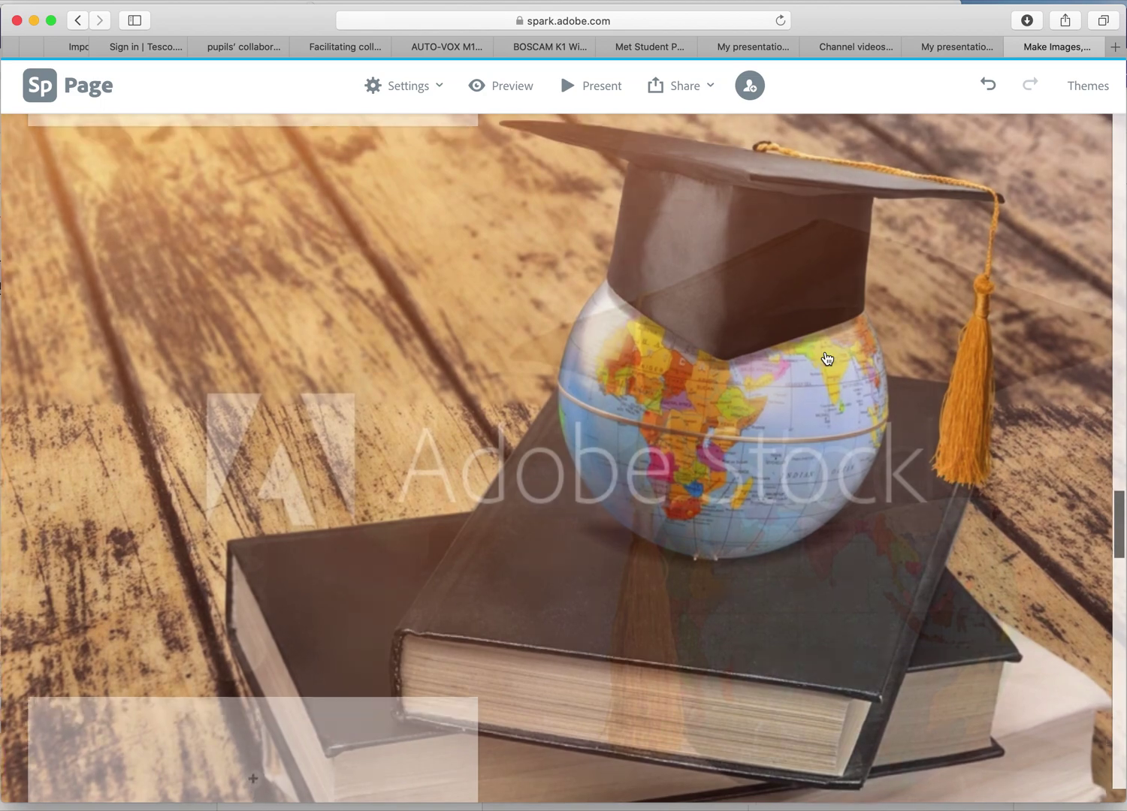
{"action": "scroll", "coordinate": [826, 359], "scroll_direction": "down", "scroll_amount": 4}
{"action": "left_click", "coordinate": [260, 535]}
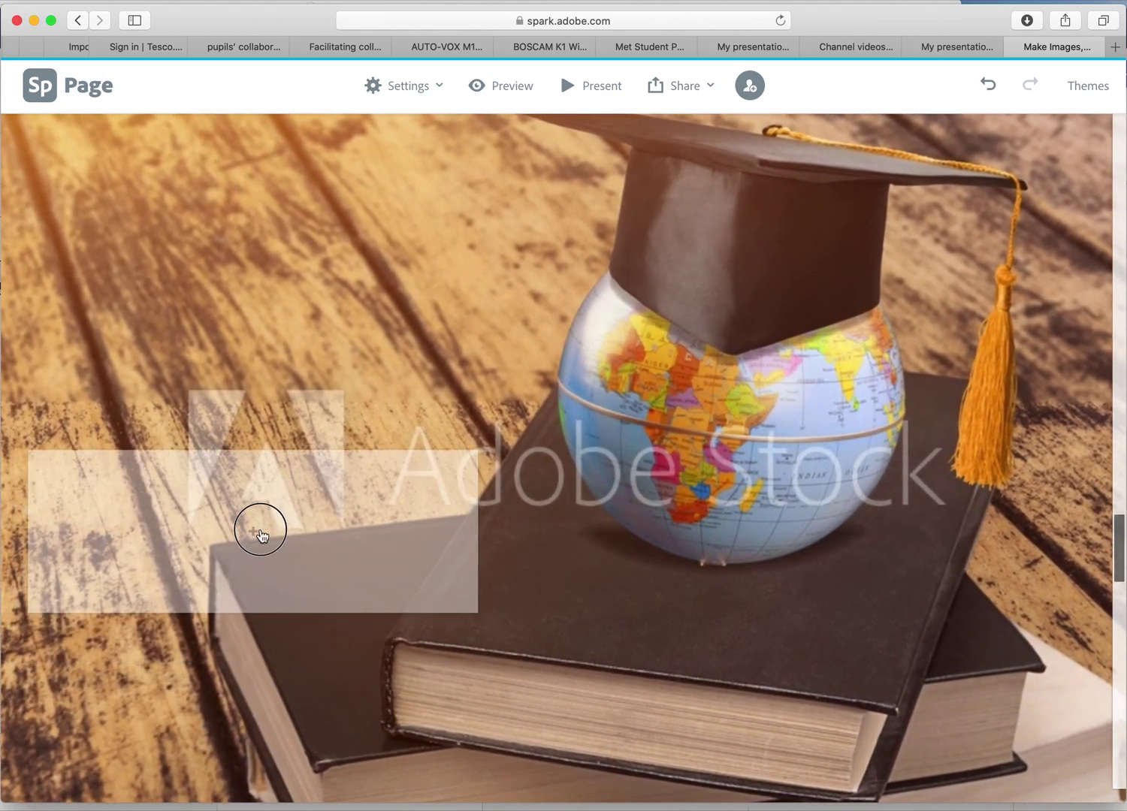
{"action": "left_click", "coordinate": [222, 464]}
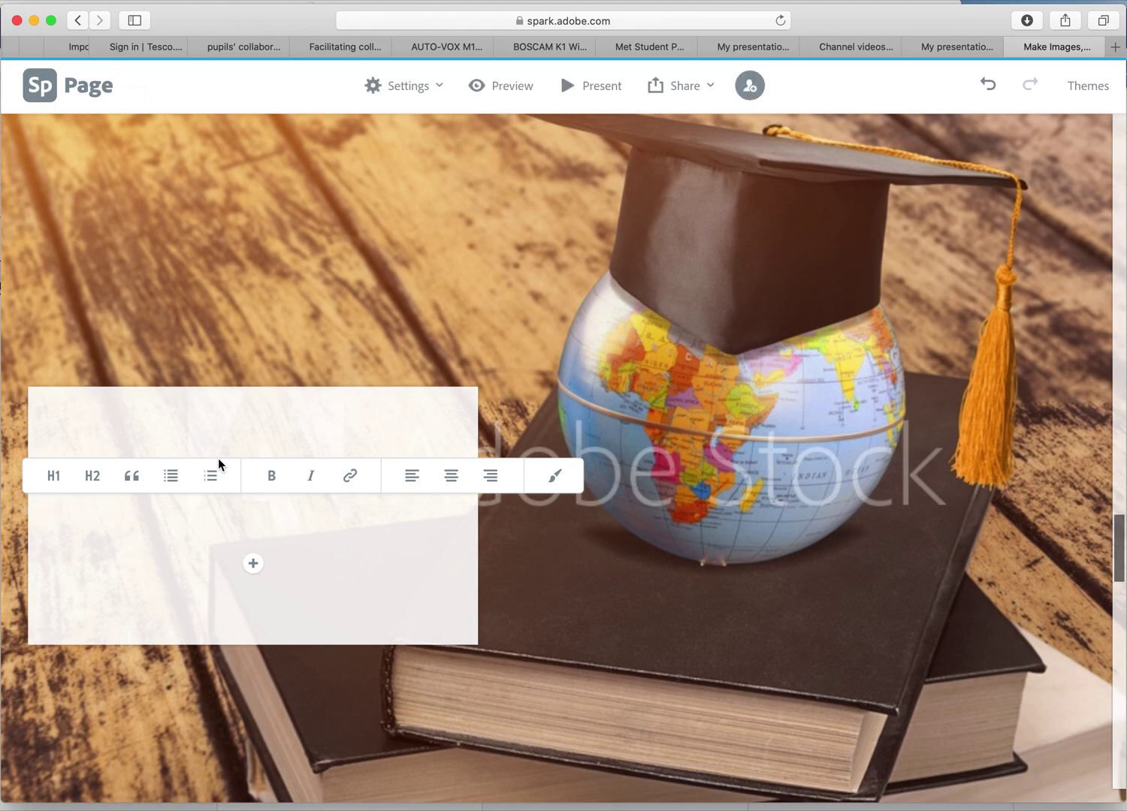
{"action": "type", "text": "Look how cool "}
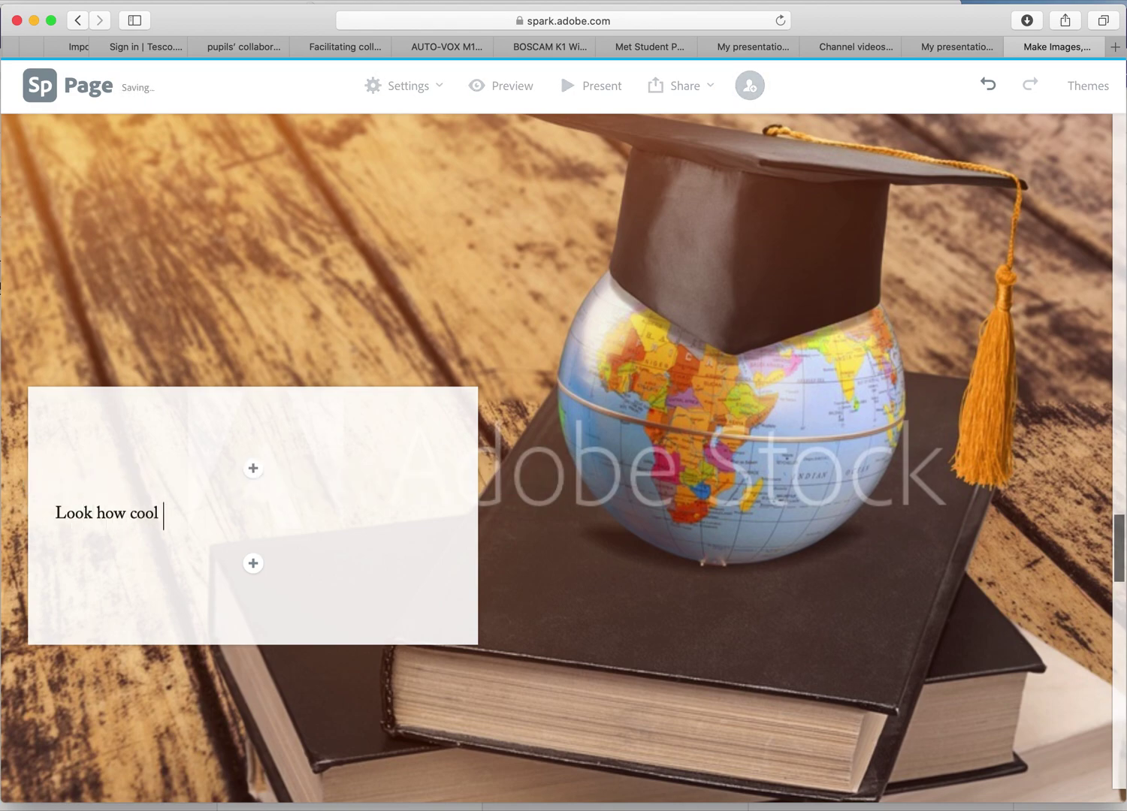
{"action": "type", "text": "this lokoks!"}
{"action": "key", "text": "Return"}
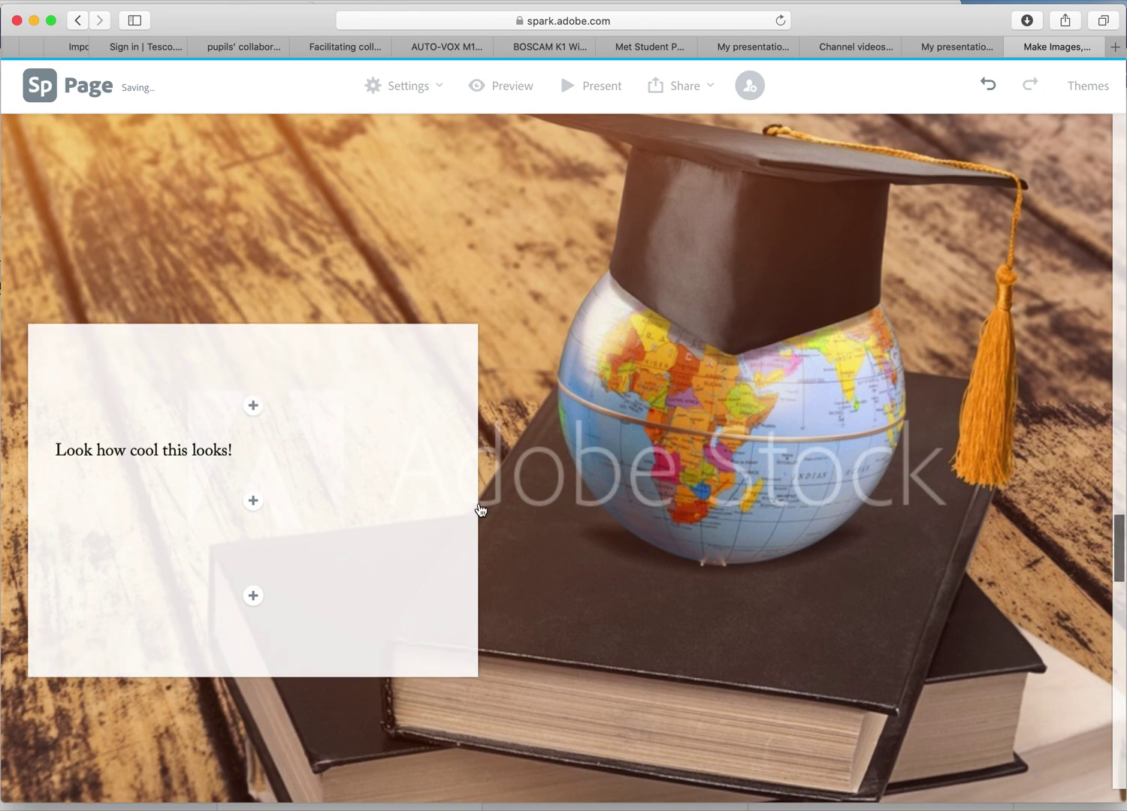
{"action": "left_click", "coordinate": [830, 618]}
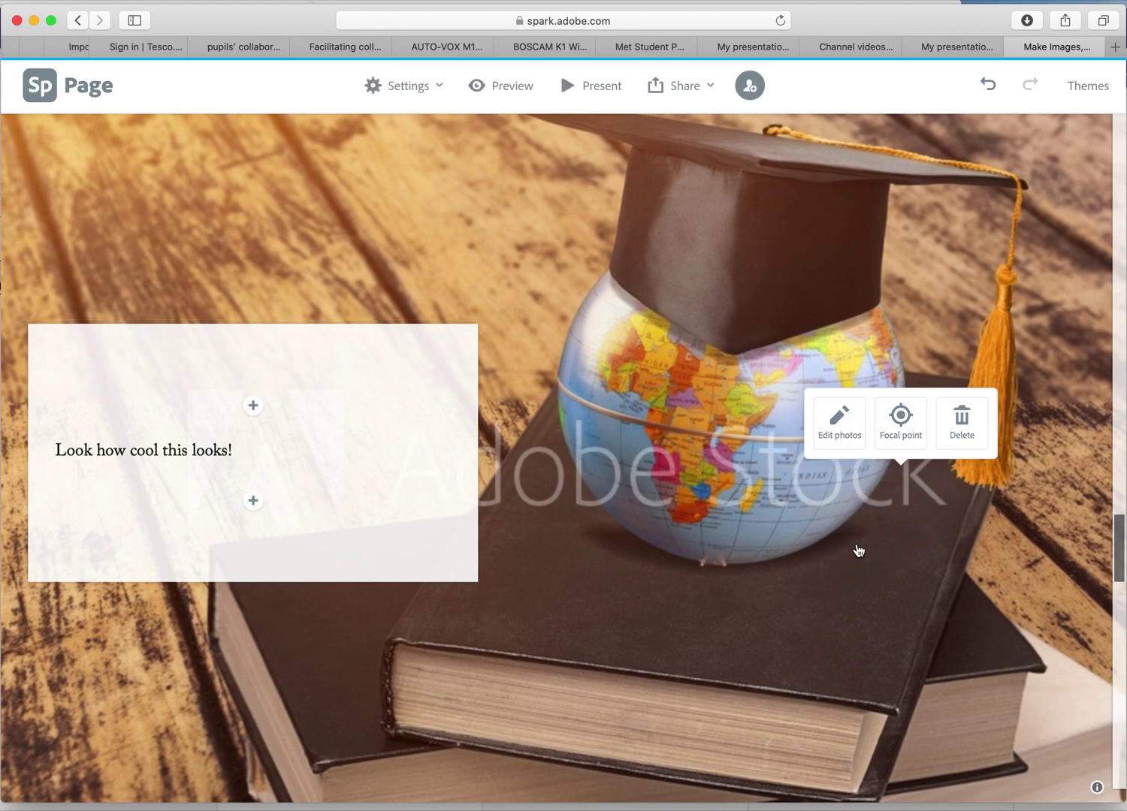
{"action": "scroll", "coordinate": [858, 548], "scroll_direction": "down", "scroll_amount": 4}
{"action": "scroll", "coordinate": [859, 550], "scroll_direction": "down", "scroll_amount": 3}
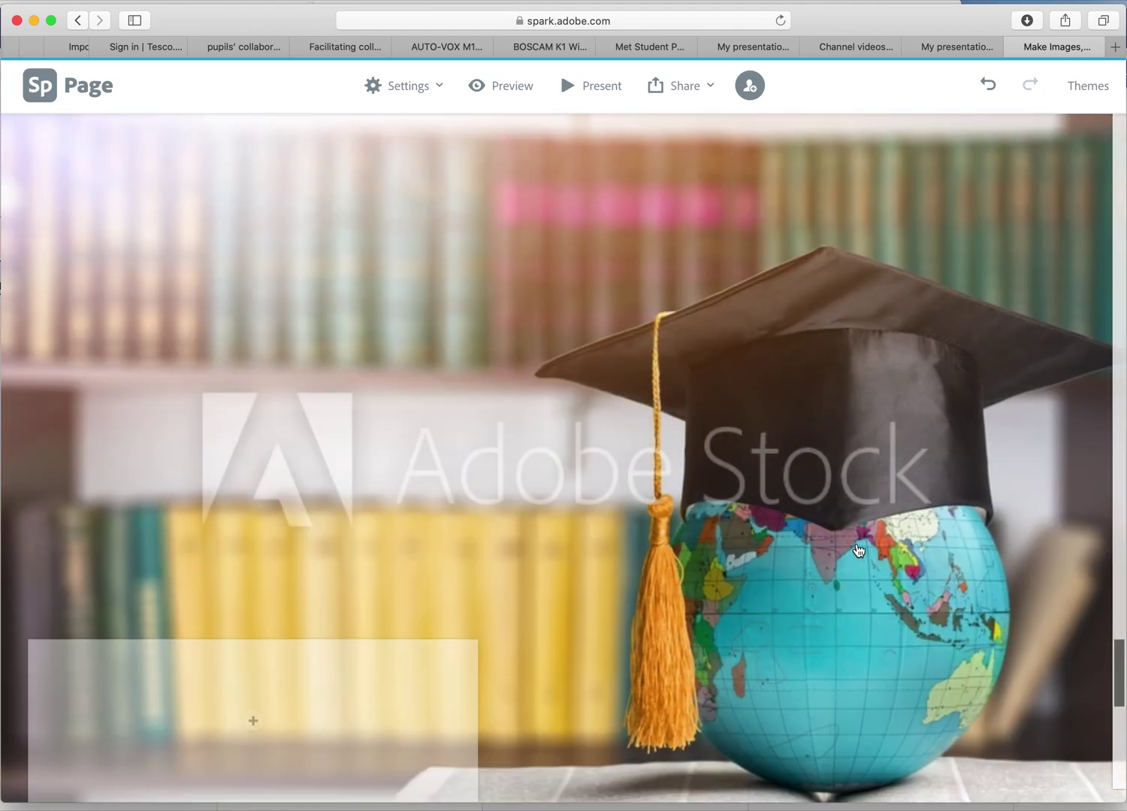
{"action": "scroll", "coordinate": [858, 551], "scroll_direction": "down", "scroll_amount": 4}
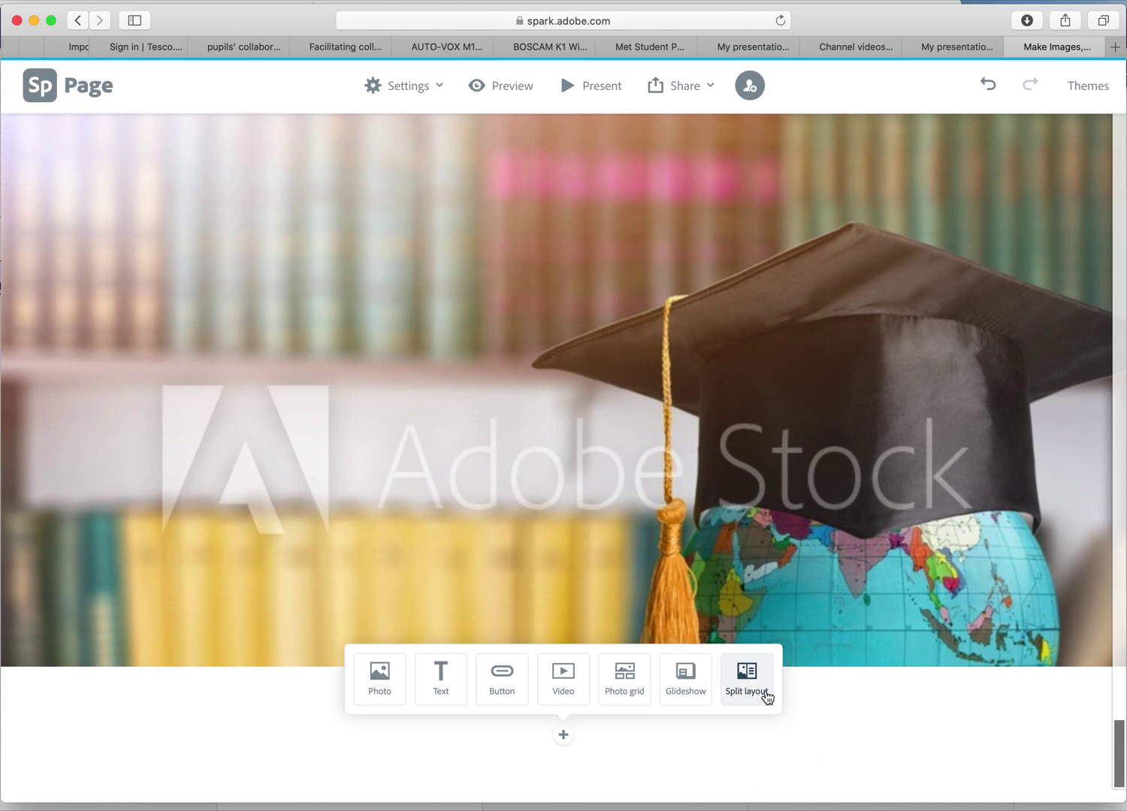
Add a split layout block with a globe-on-book stock photo in its left half.
{"action": "left_click", "coordinate": [758, 686]}
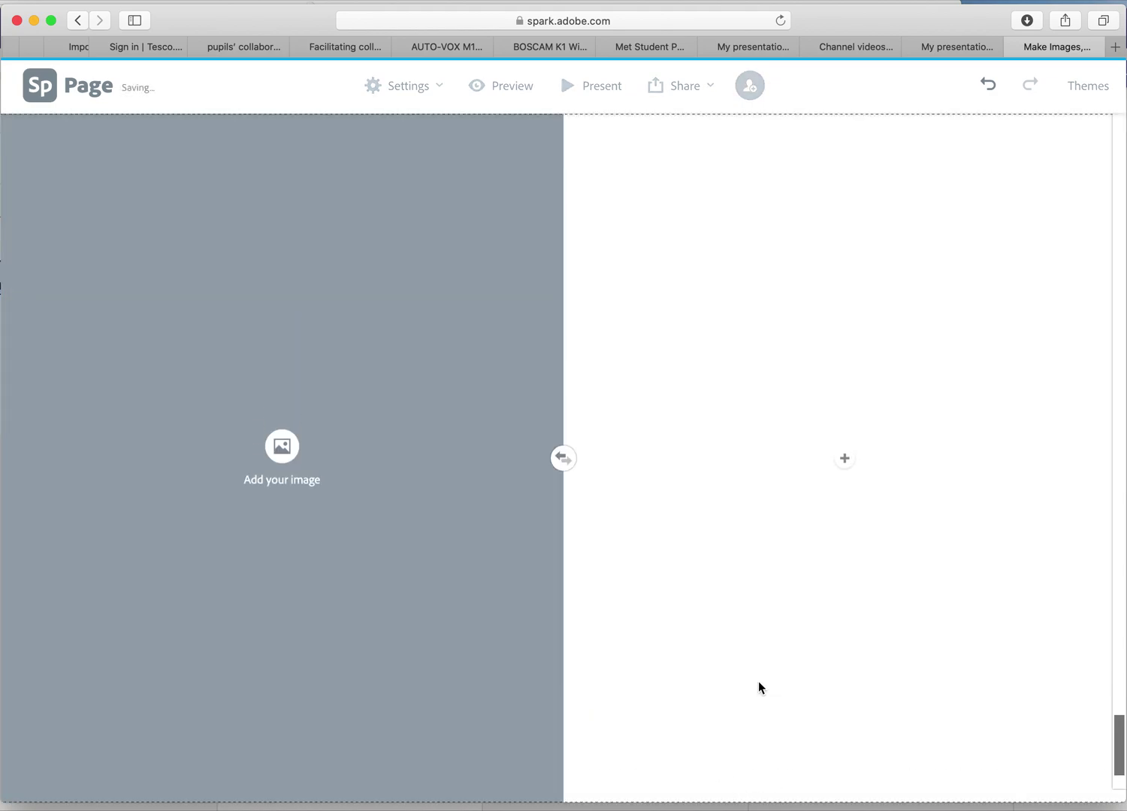
{"action": "left_click", "coordinate": [282, 447]}
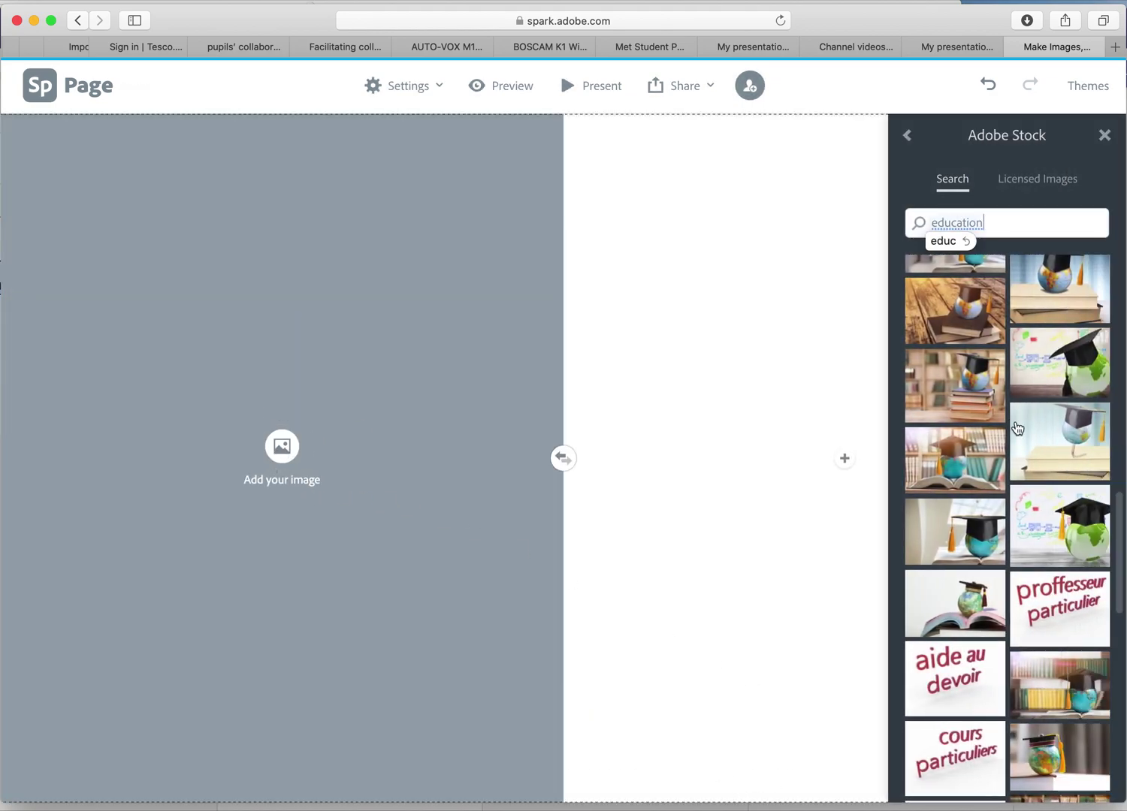
{"action": "scroll", "coordinate": [1067, 691], "scroll_direction": "down", "scroll_amount": 3}
{"action": "scroll", "coordinate": [1070, 699], "scroll_direction": "down", "scroll_amount": 4}
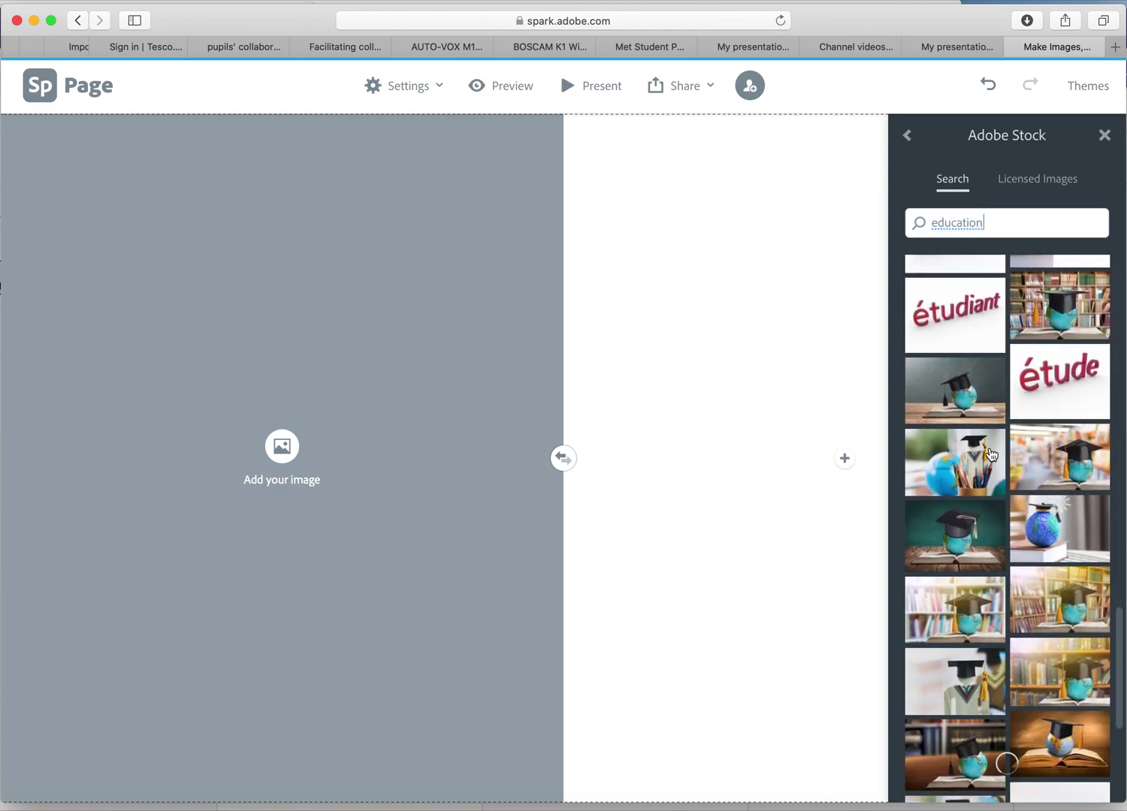
{"action": "left_click", "coordinate": [954, 391]}
Add a text block reading 'text on the other side' in the right half.
{"action": "left_click", "coordinate": [844, 458]}
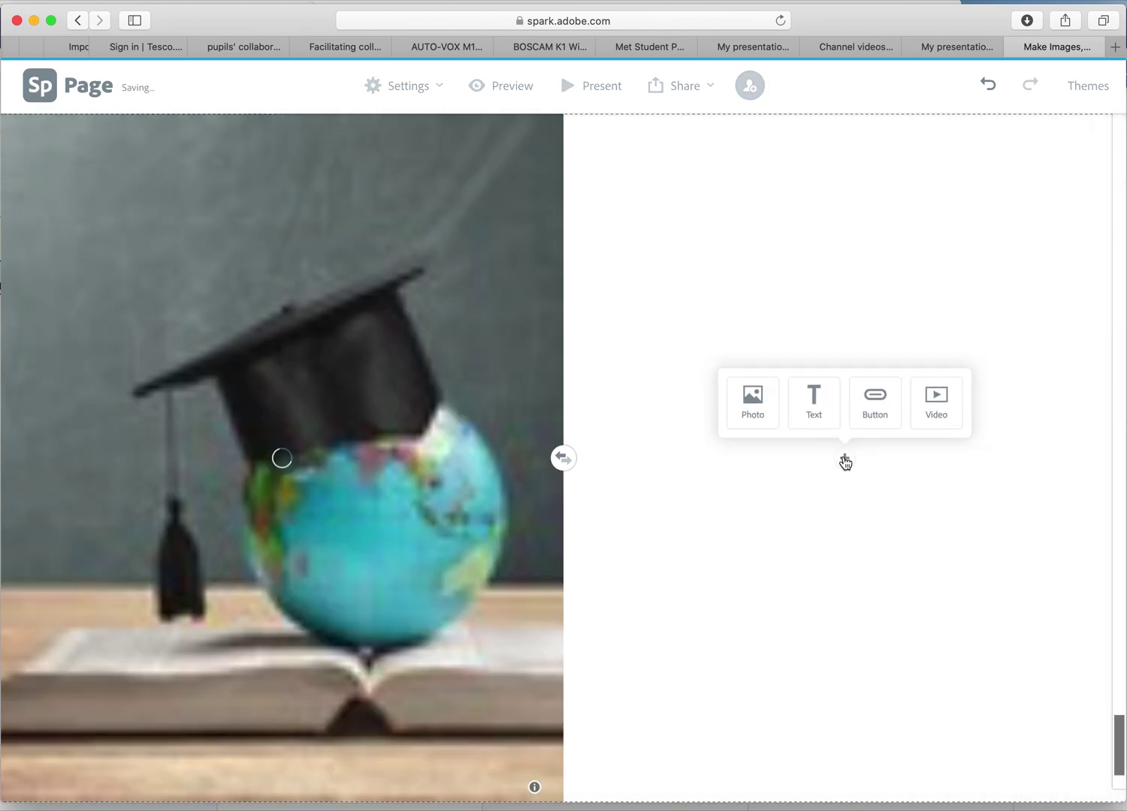
{"action": "left_click", "coordinate": [819, 418]}
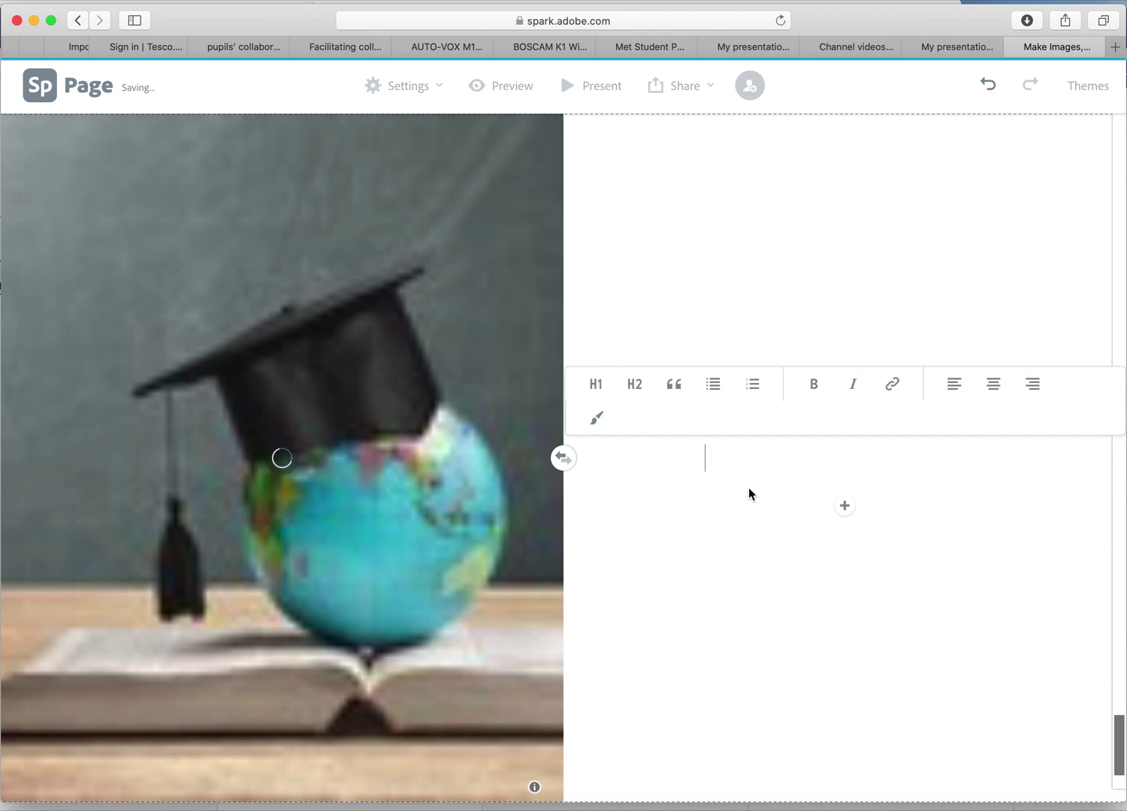
{"action": "type", "text": "tex"}
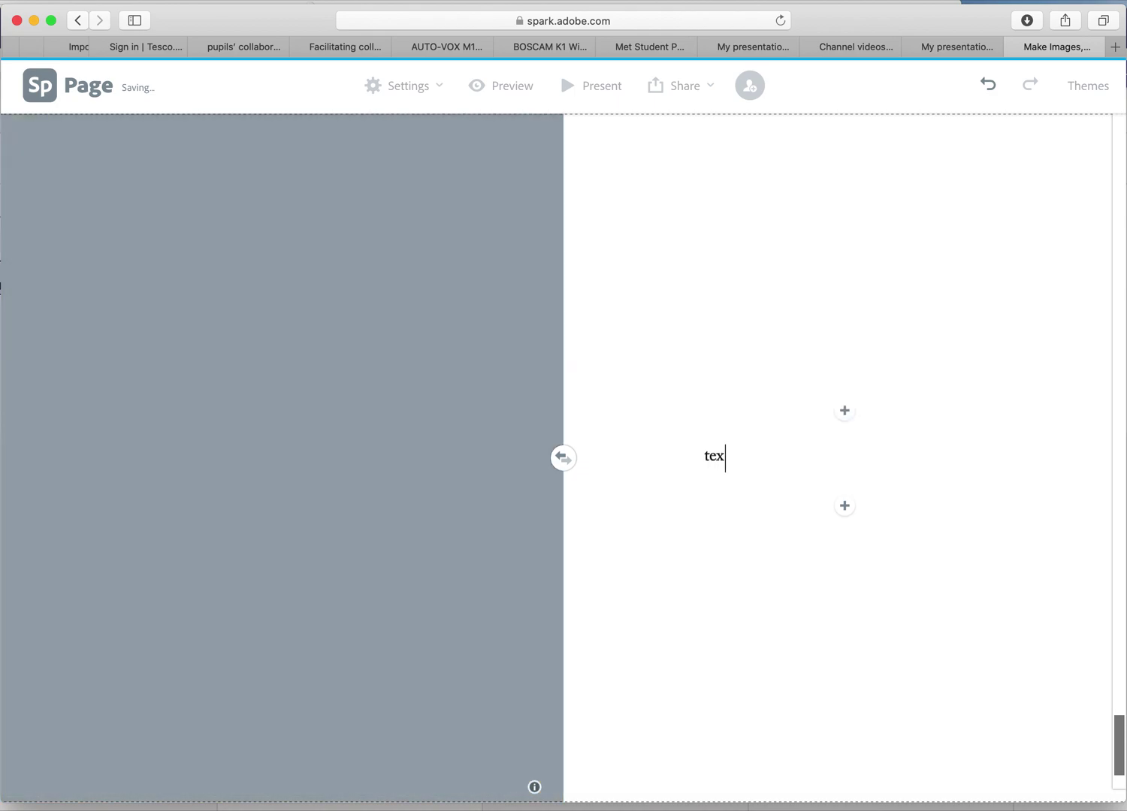
{"action": "type", "text": "t on the other side"}
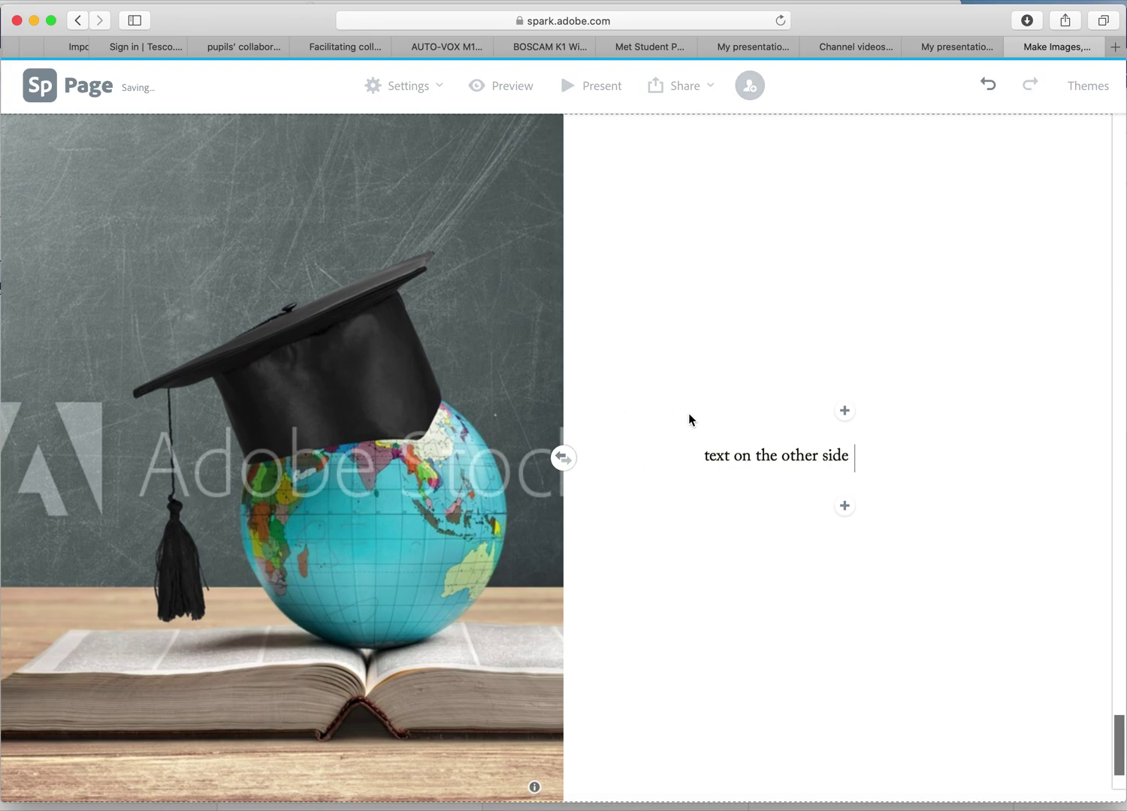
{"action": "scroll", "coordinate": [690, 417], "scroll_direction": "up", "scroll_amount": 15}
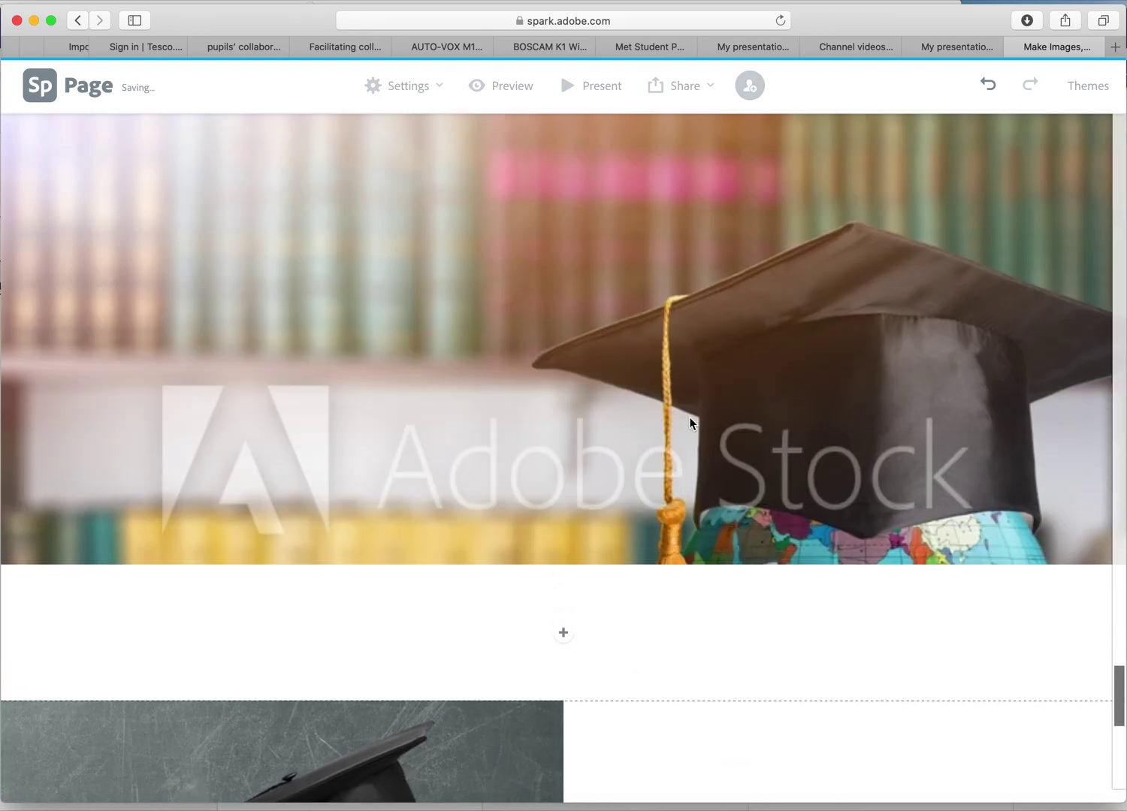
Scroll down the page to check the split layout's photo and 'text on the other side' text.
{"action": "scroll", "coordinate": [690, 417], "scroll_direction": "up", "scroll_amount": 10}
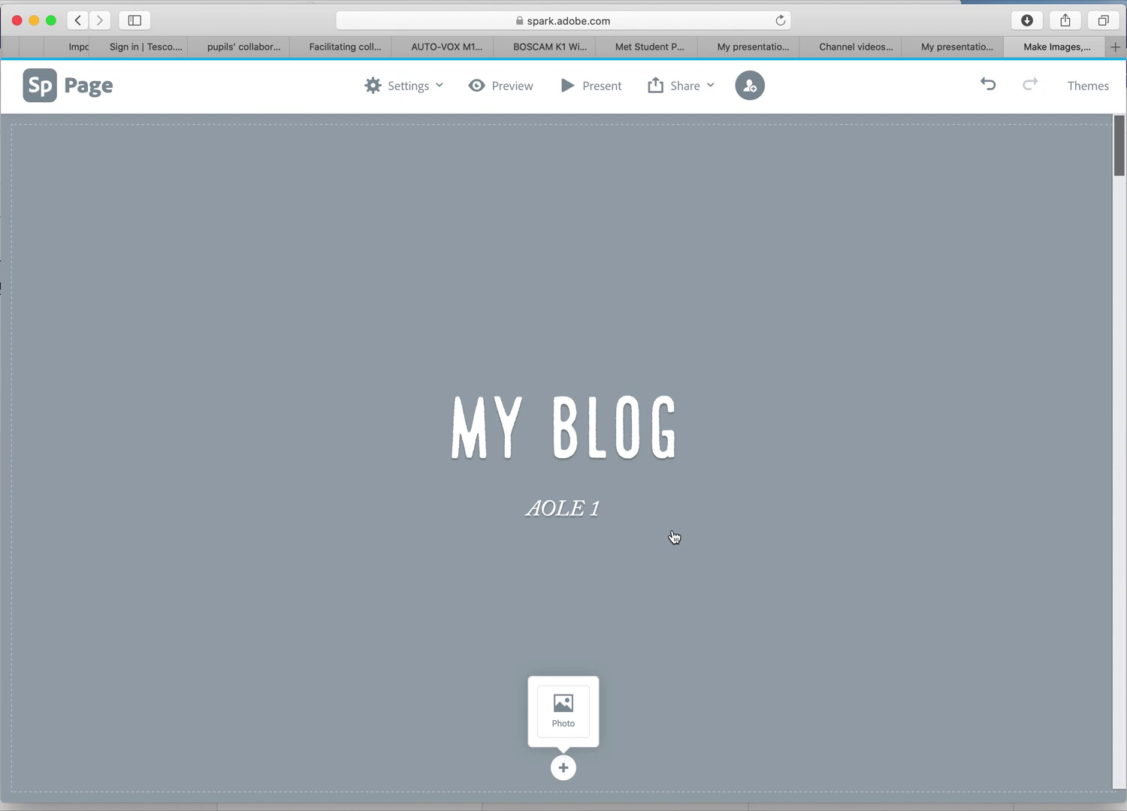
{"action": "scroll", "coordinate": [674, 537], "scroll_direction": "down", "scroll_amount": 2}
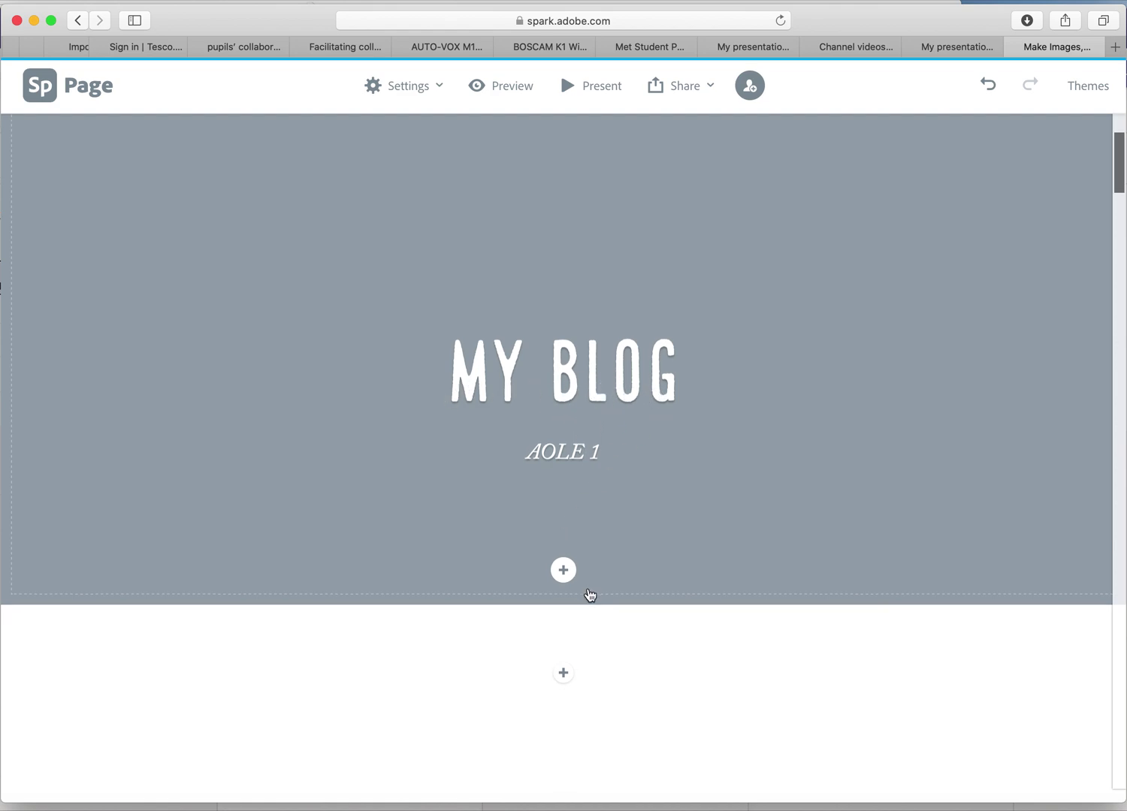
{"action": "scroll", "coordinate": [589, 596], "scroll_direction": "down", "scroll_amount": 3}
{"action": "scroll", "coordinate": [589, 596], "scroll_direction": "down", "scroll_amount": 5}
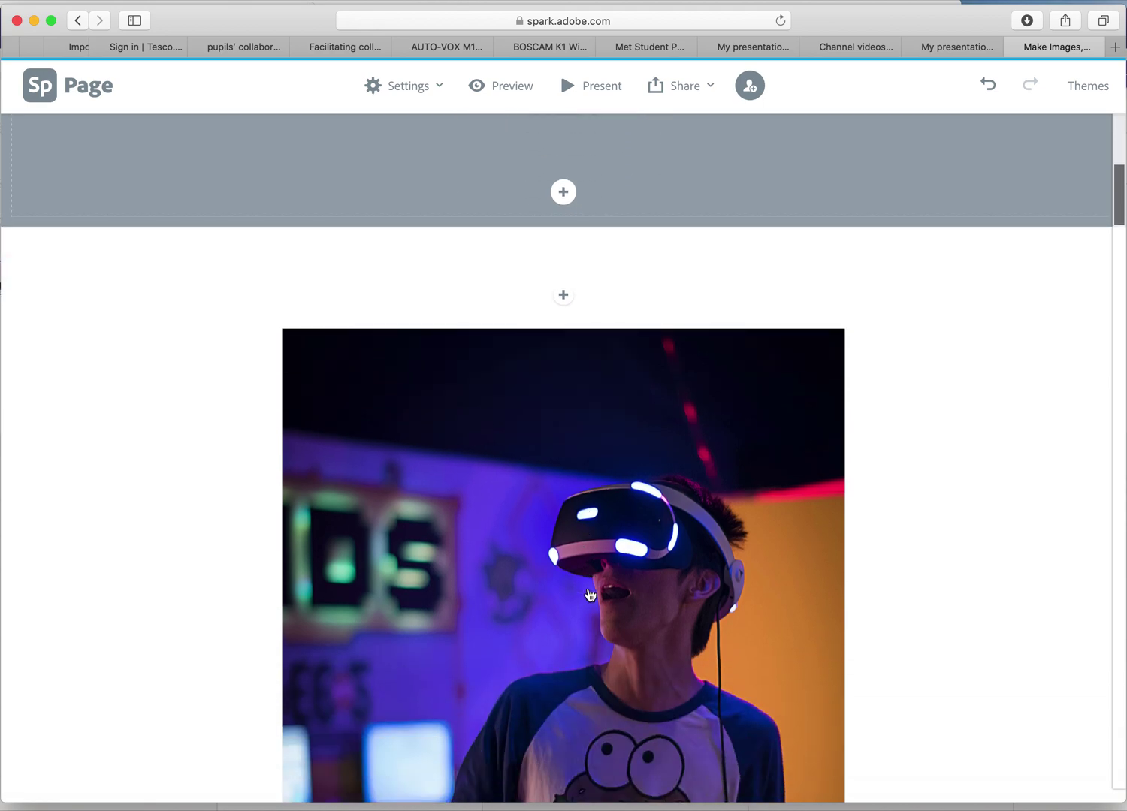
{"action": "scroll", "coordinate": [589, 595], "scroll_direction": "down", "scroll_amount": 1}
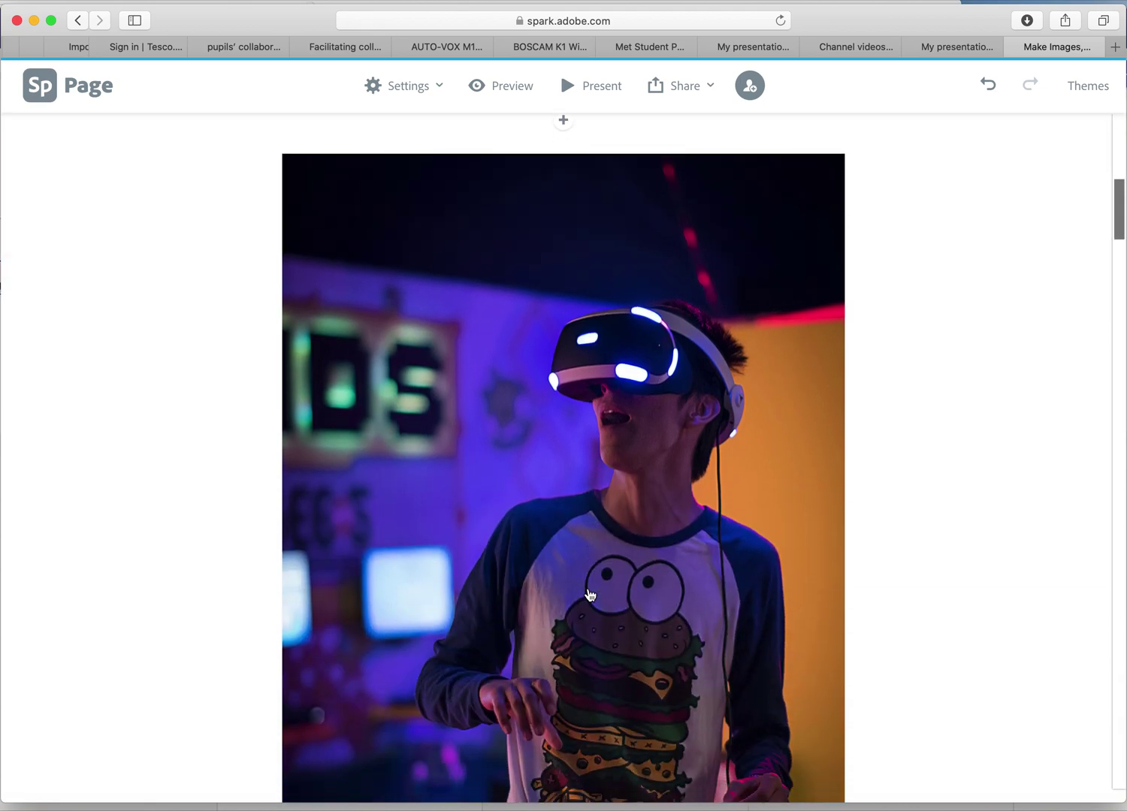
{"action": "scroll", "coordinate": [589, 595], "scroll_direction": "down", "scroll_amount": 5}
{"action": "scroll", "coordinate": [589, 595], "scroll_direction": "down", "scroll_amount": 2}
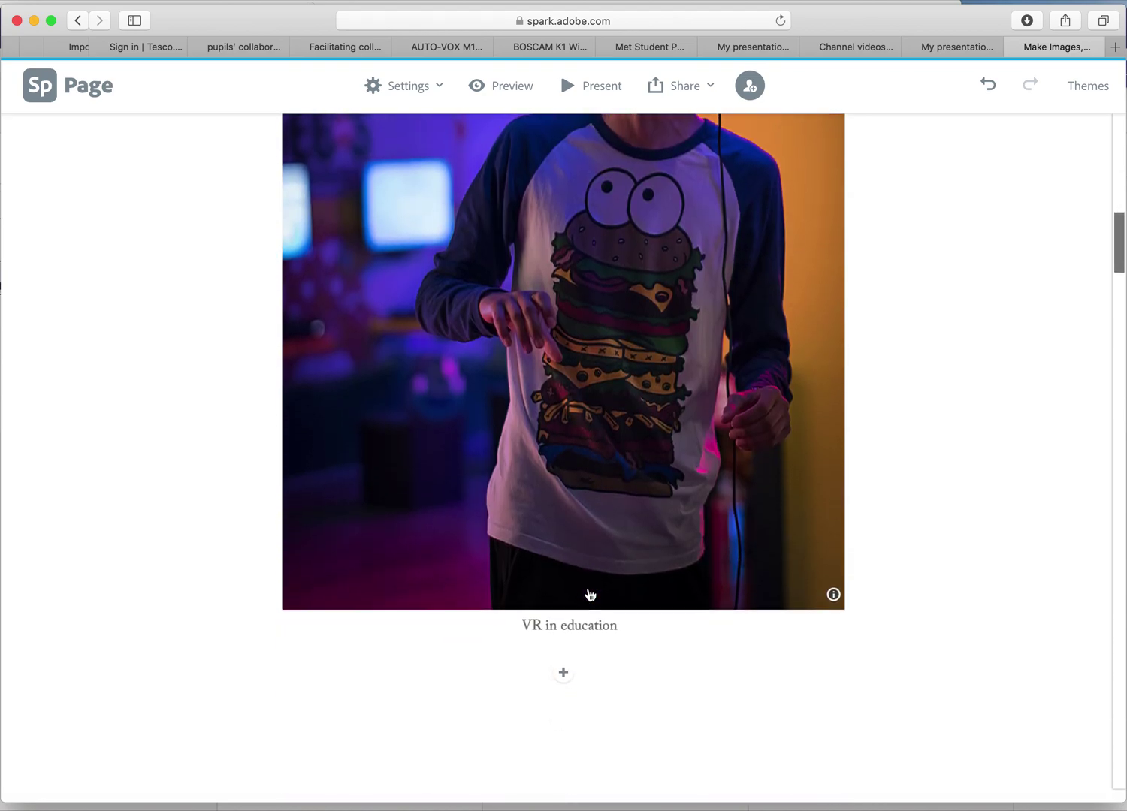
{"action": "scroll", "coordinate": [589, 595], "scroll_direction": "down", "scroll_amount": 12}
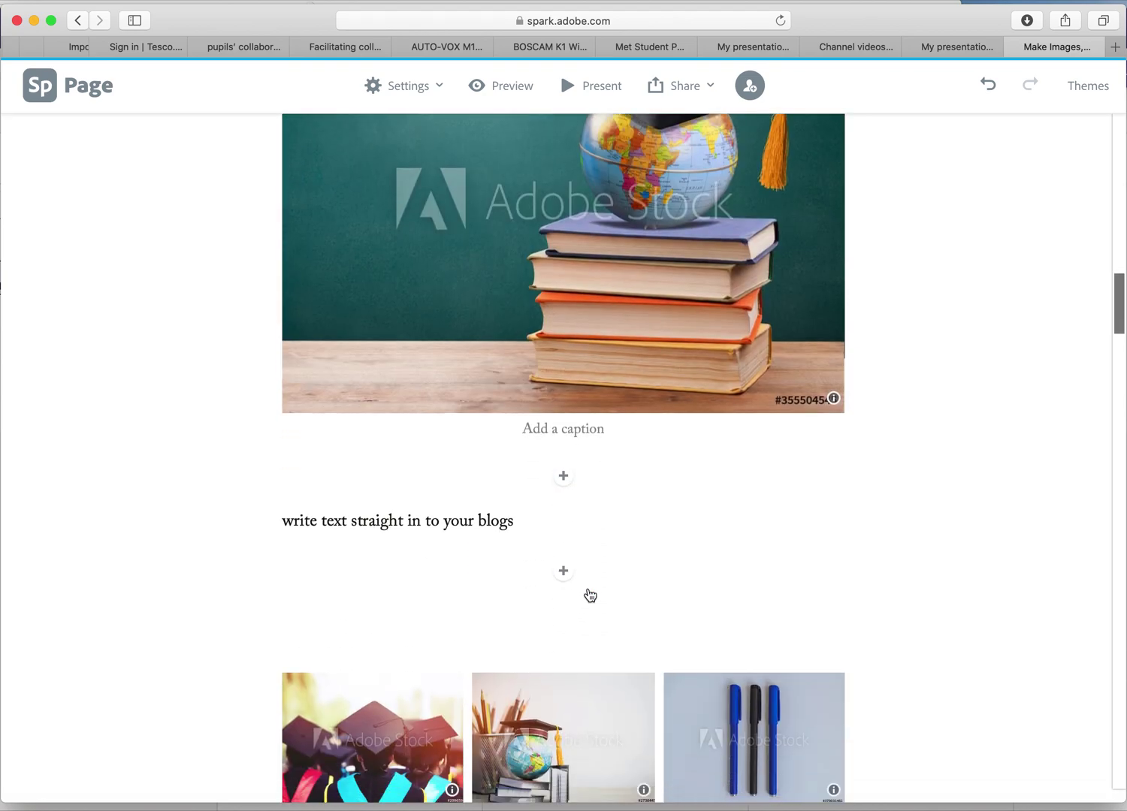
{"action": "scroll", "coordinate": [590, 596], "scroll_direction": "down", "scroll_amount": 9}
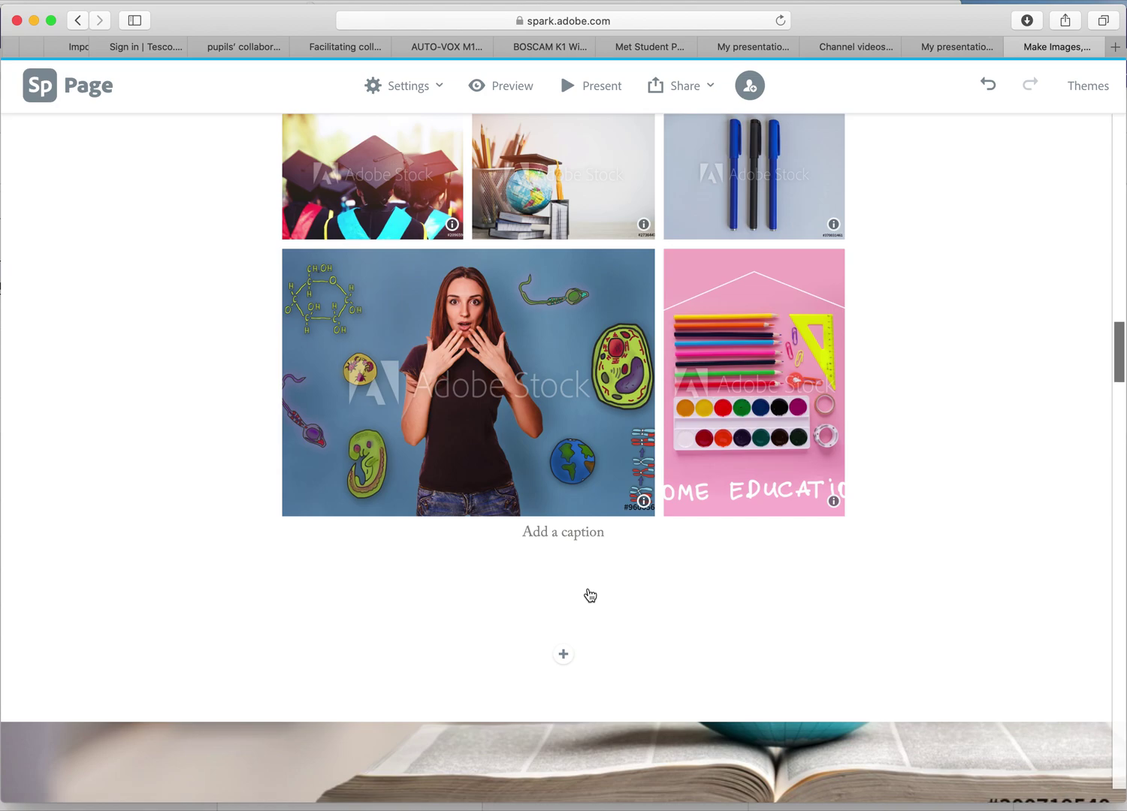
{"action": "scroll", "coordinate": [590, 596], "scroll_direction": "down", "scroll_amount": 8}
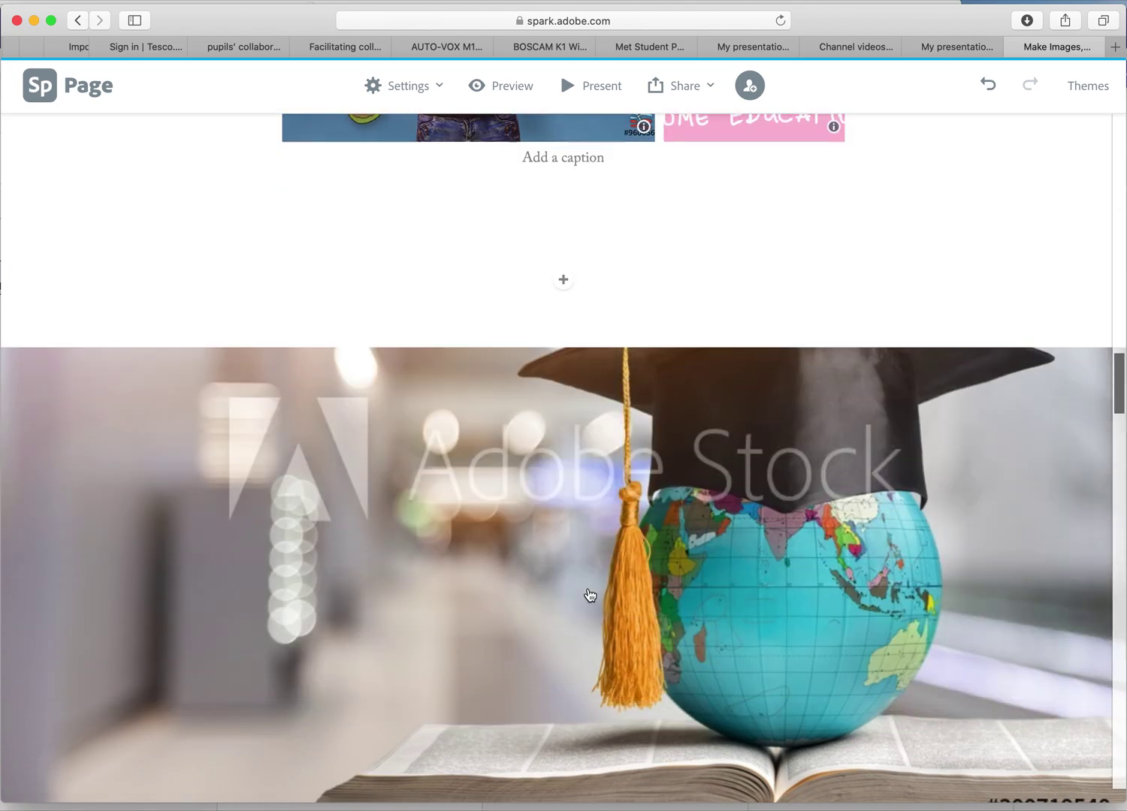
{"action": "scroll", "coordinate": [590, 595], "scroll_direction": "down", "scroll_amount": 11}
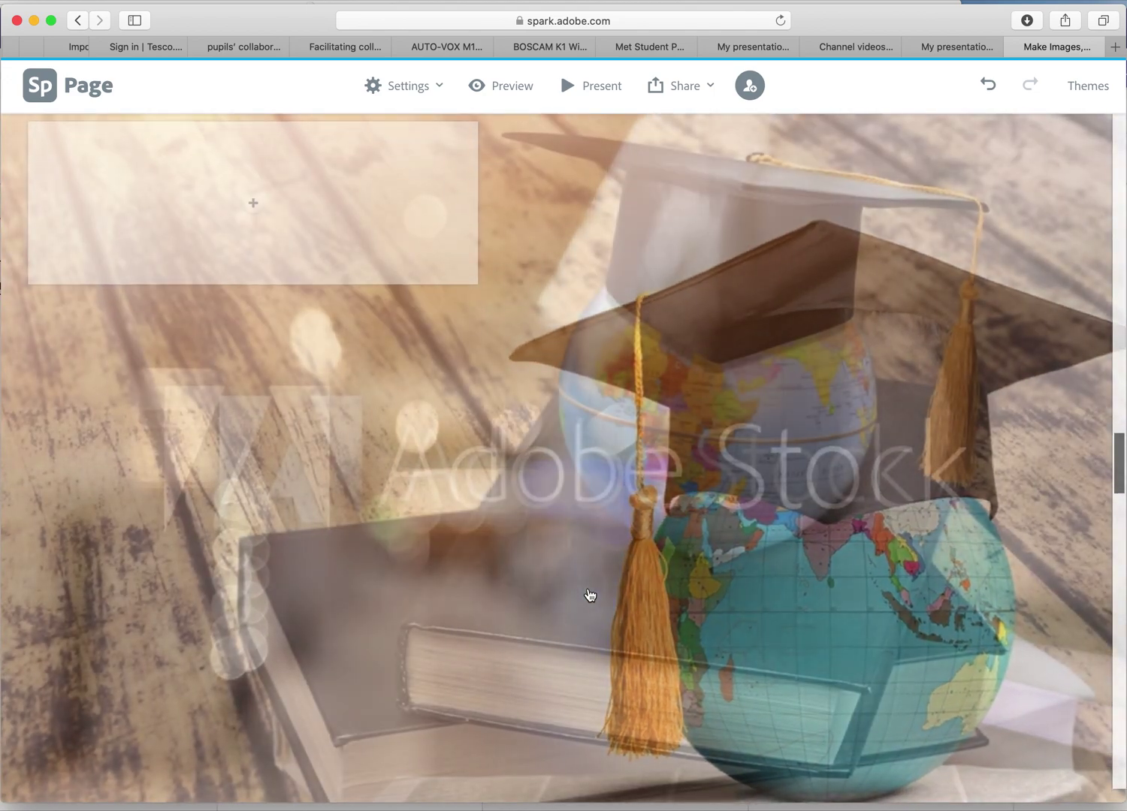
{"action": "scroll", "coordinate": [590, 596], "scroll_direction": "down", "scroll_amount": 8}
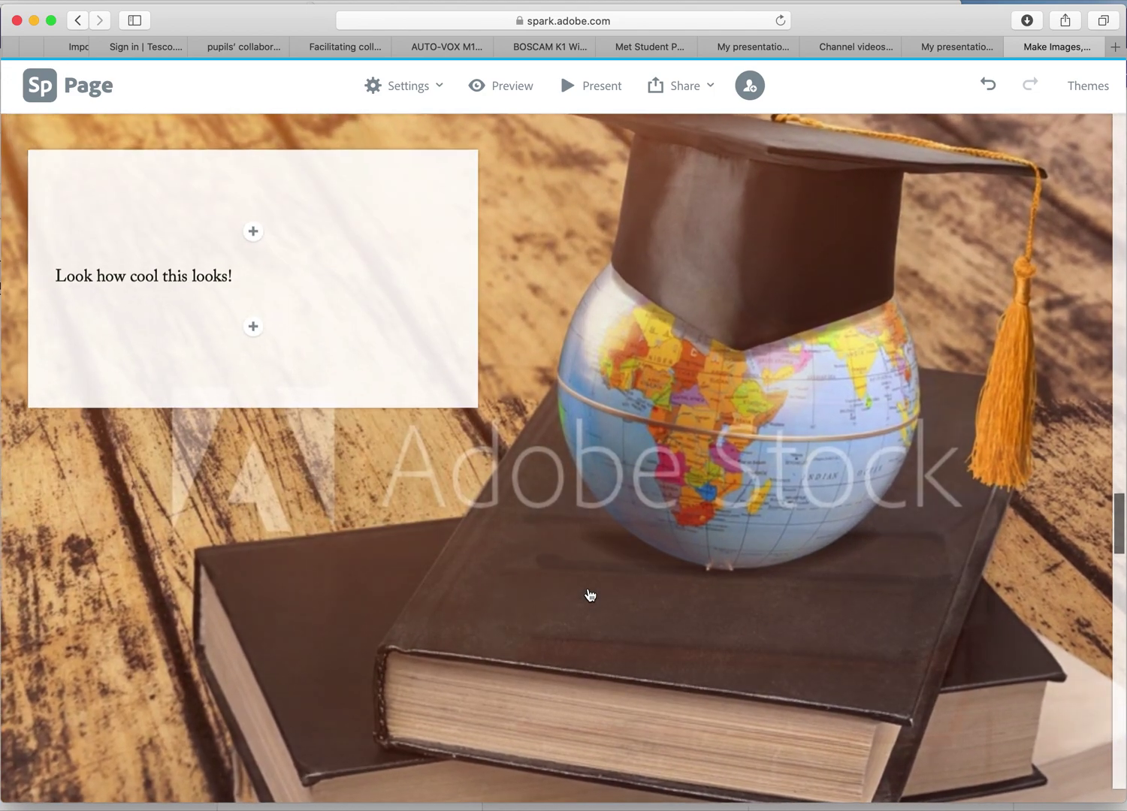
{"action": "scroll", "coordinate": [589, 596], "scroll_direction": "down", "scroll_amount": 10}
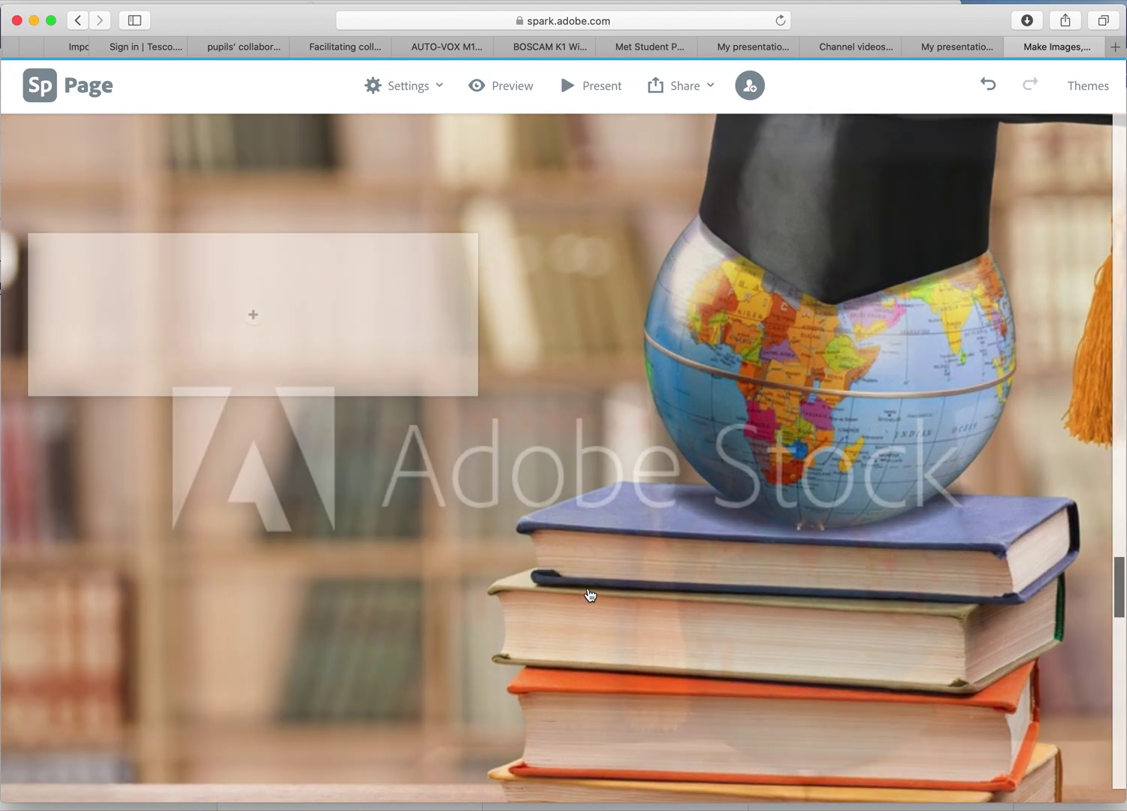
{"action": "scroll", "coordinate": [590, 596], "scroll_direction": "down", "scroll_amount": 10}
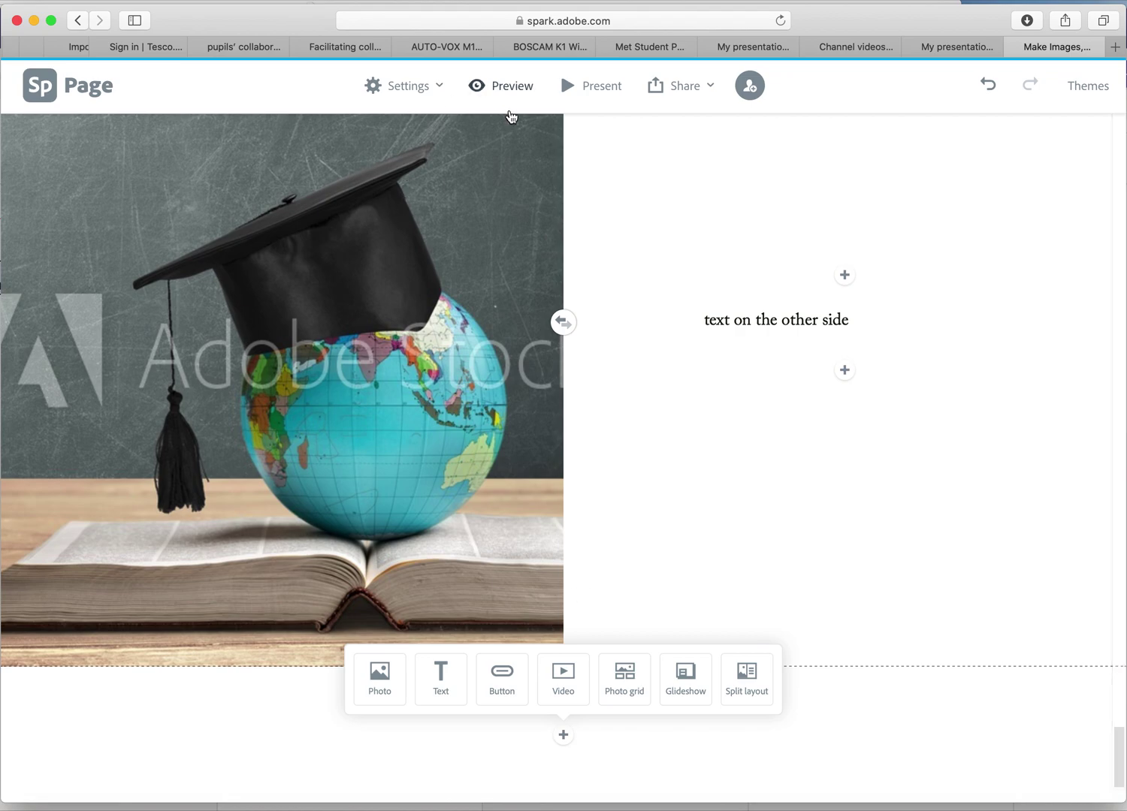
{"action": "left_click", "coordinate": [426, 85]}
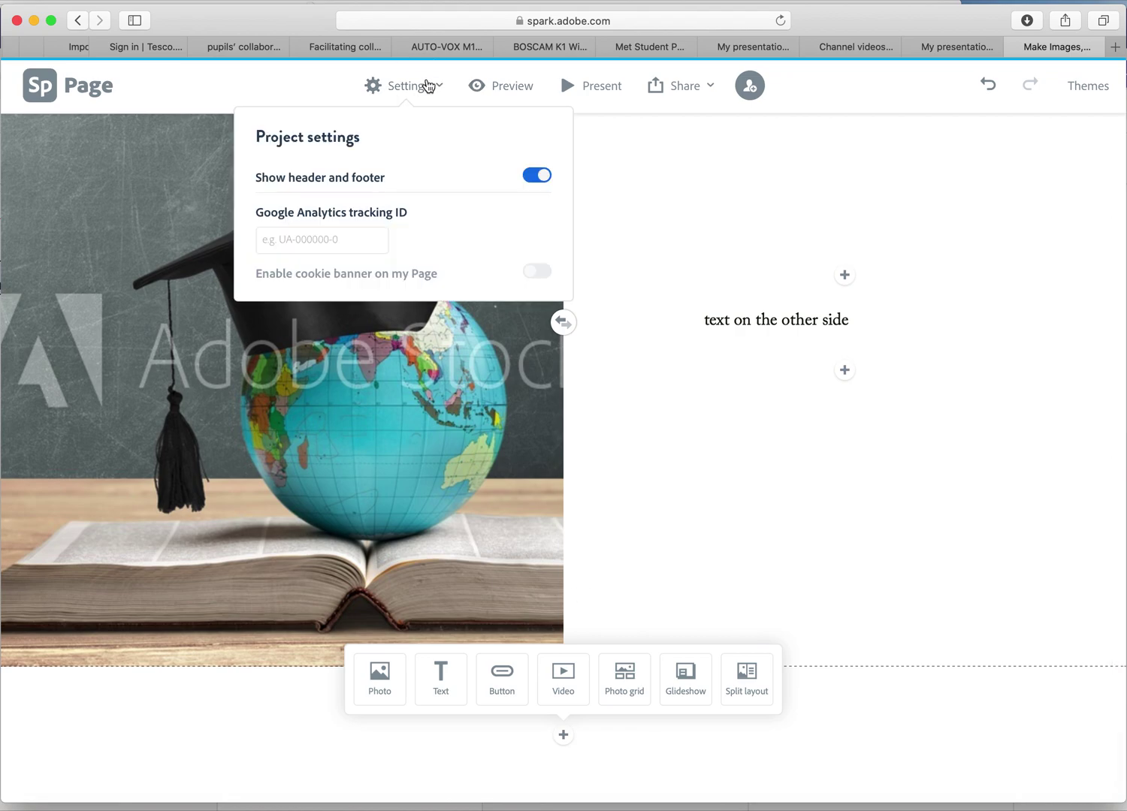
{"action": "left_click", "coordinate": [426, 85]}
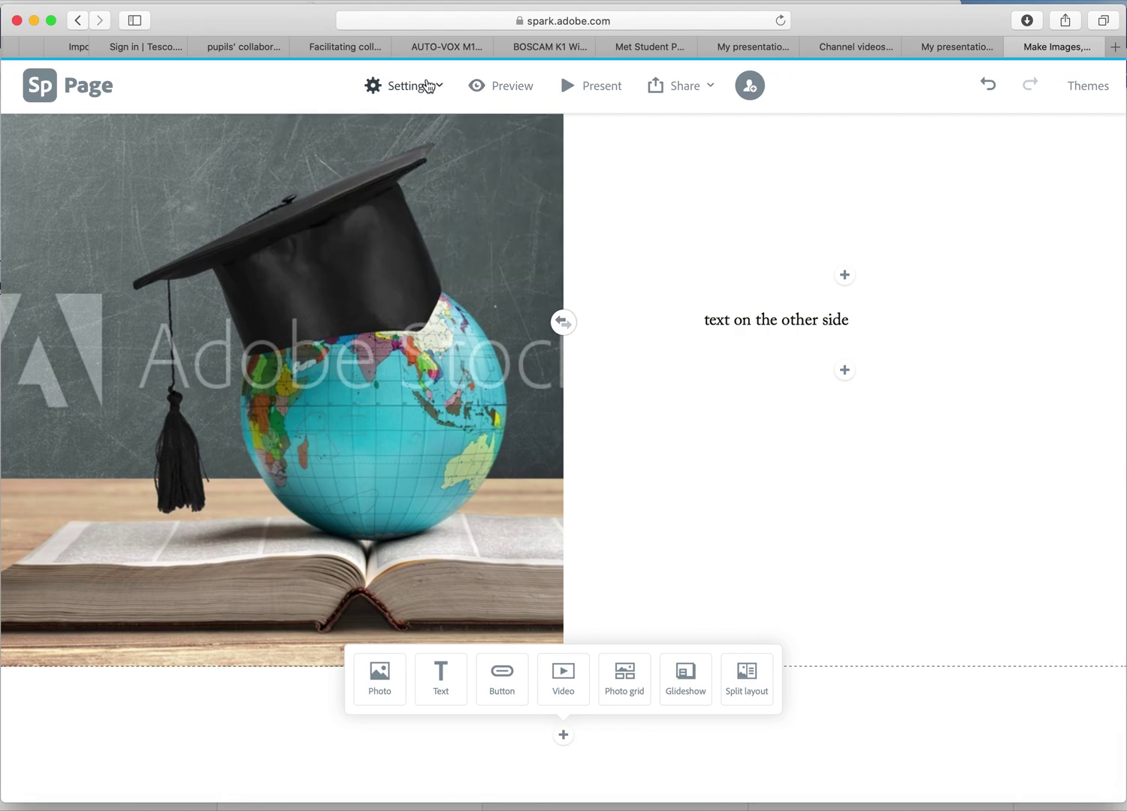
{"action": "left_click", "coordinate": [513, 87]}
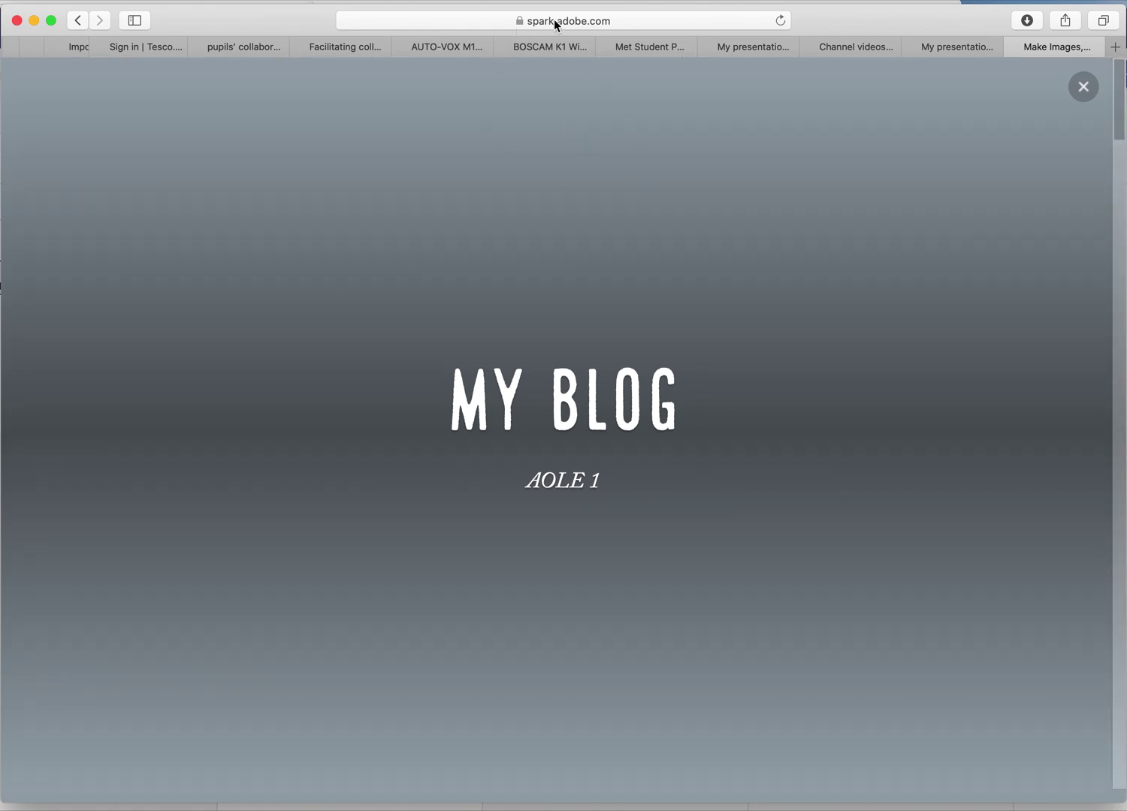
{"action": "scroll", "coordinate": [653, 474], "scroll_direction": "down", "scroll_amount": 5}
{"action": "scroll", "coordinate": [653, 475], "scroll_direction": "down", "scroll_amount": 15}
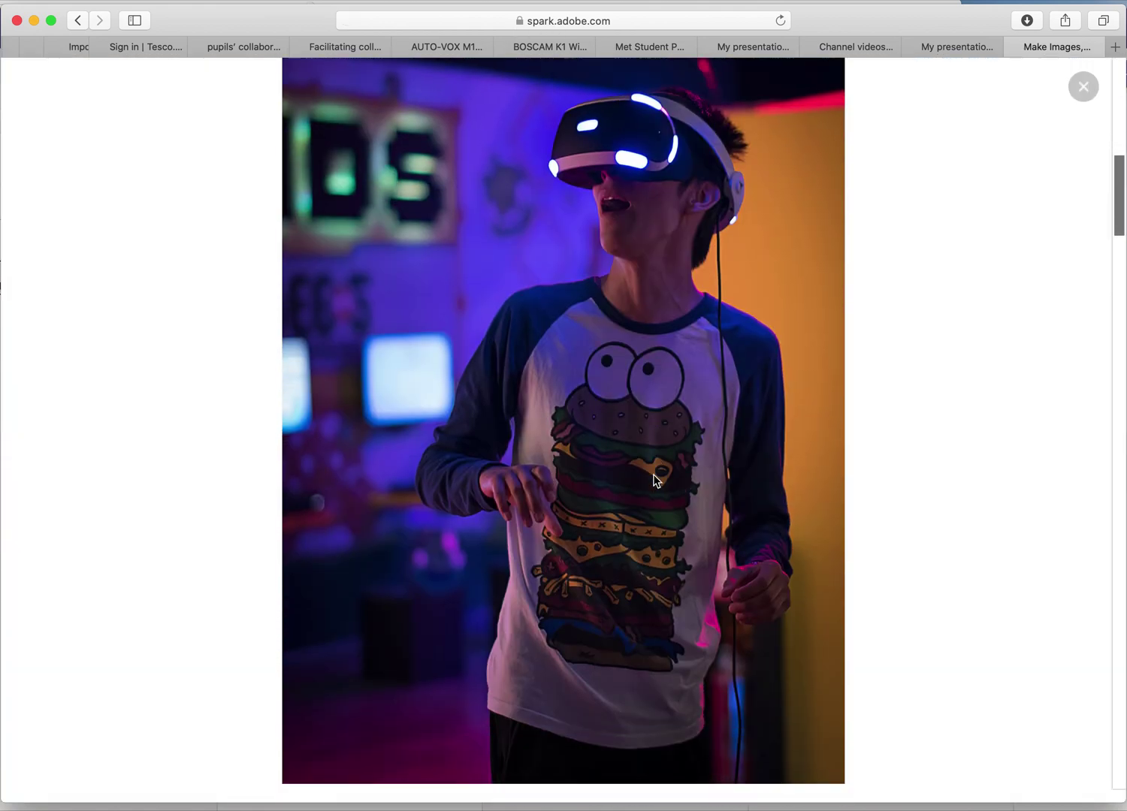
{"action": "scroll", "coordinate": [654, 475], "scroll_direction": "down", "scroll_amount": 15}
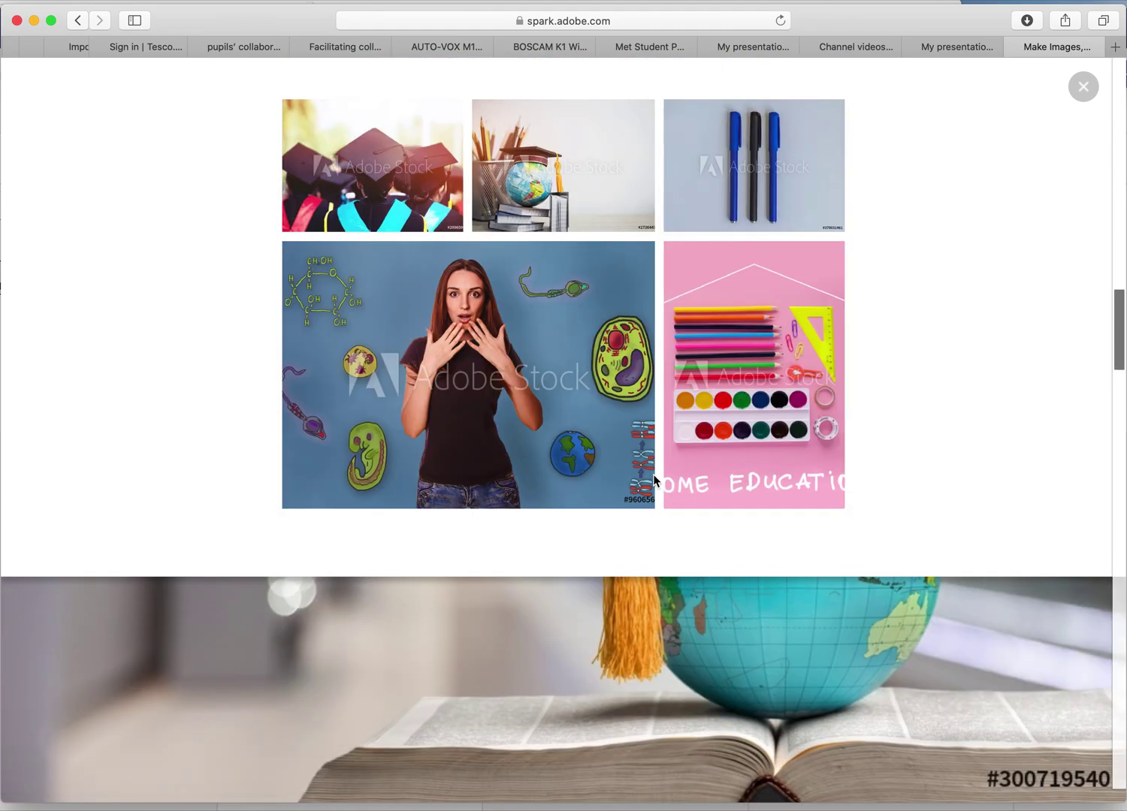
{"action": "scroll", "coordinate": [654, 475], "scroll_direction": "down", "scroll_amount": 15}
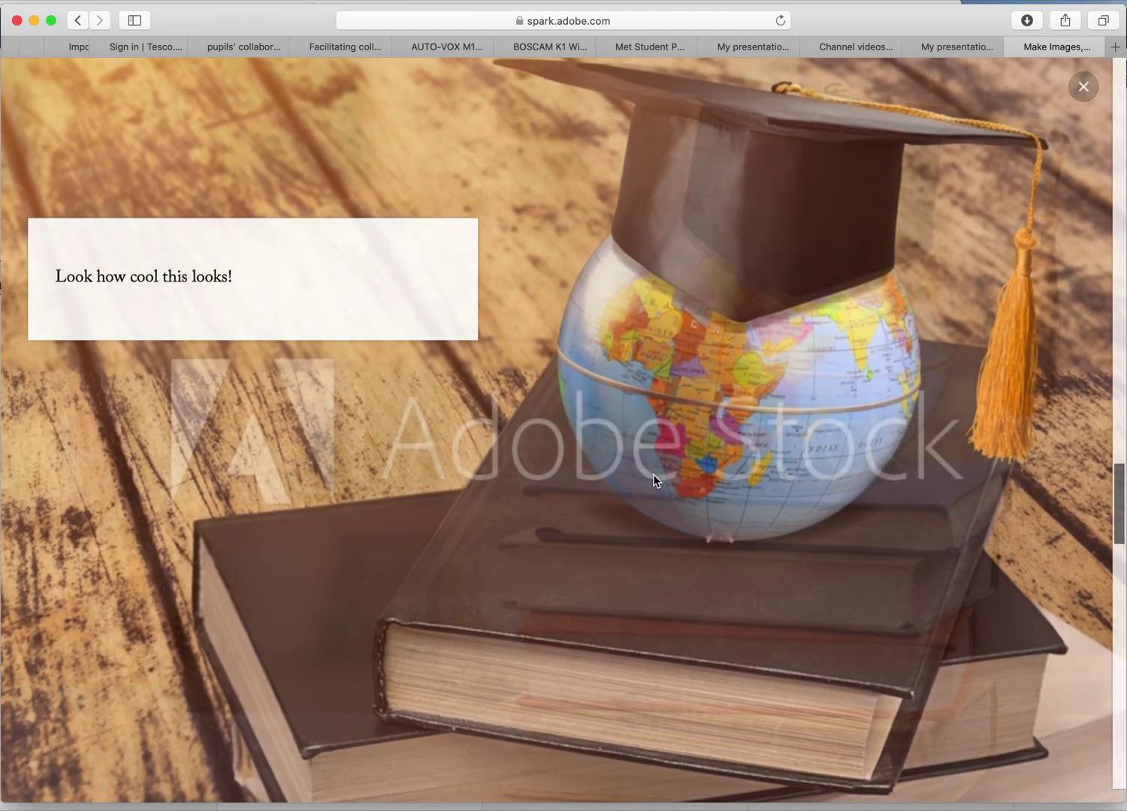
{"action": "scroll", "coordinate": [653, 479], "scroll_direction": "down", "scroll_amount": 15}
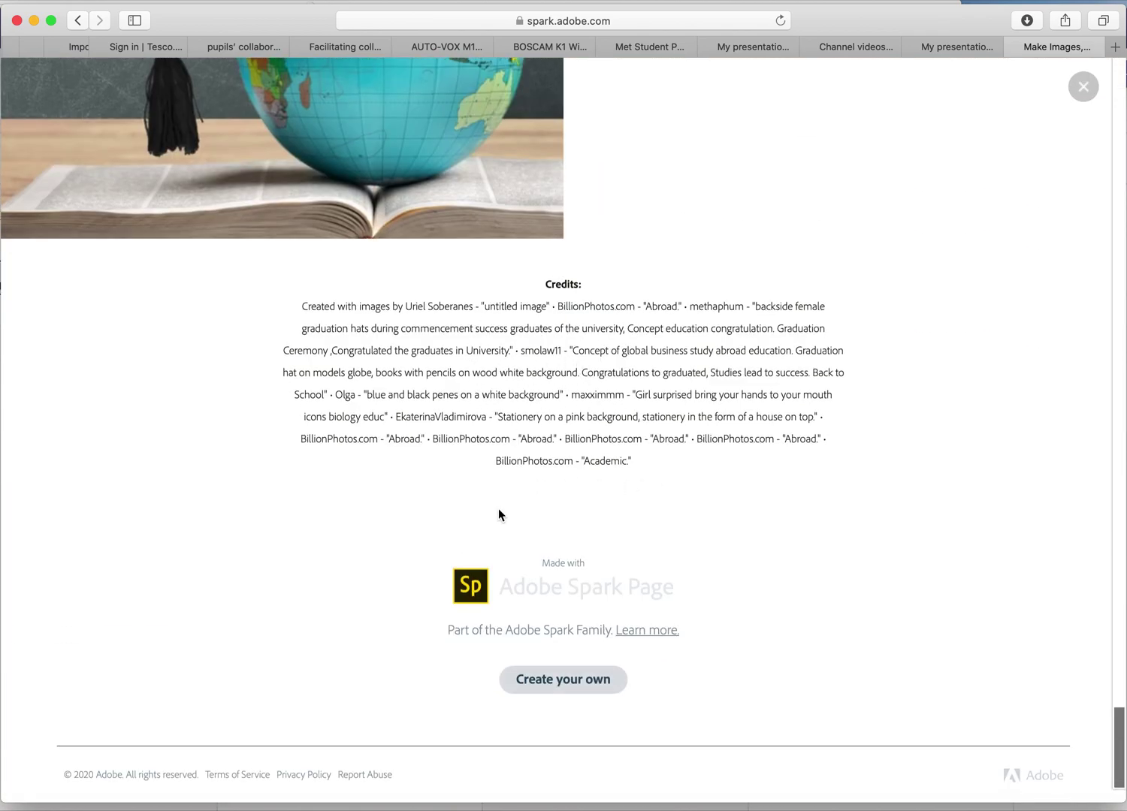
{"action": "scroll", "coordinate": [694, 494], "scroll_direction": "up", "scroll_amount": 10}
{"action": "scroll", "coordinate": [693, 493], "scroll_direction": "up", "scroll_amount": 15}
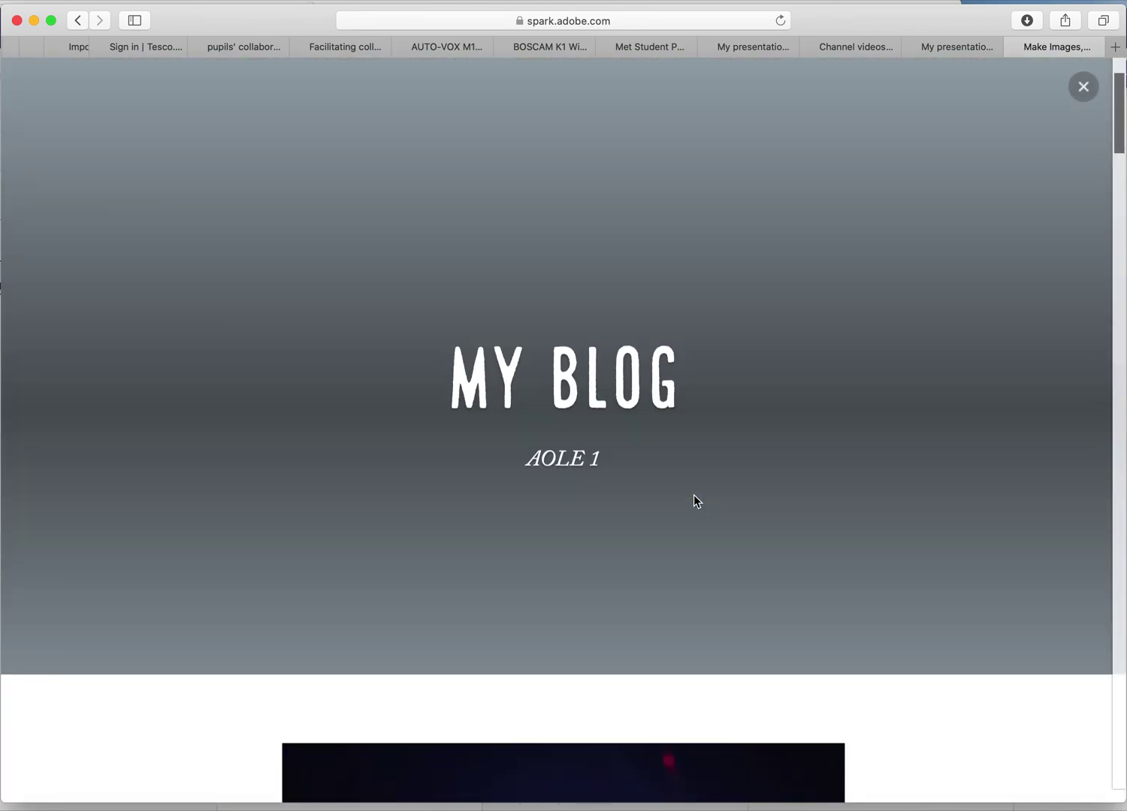
Leave the preview and bring up the Share menu's options.
{"action": "left_click", "coordinate": [1084, 87]}
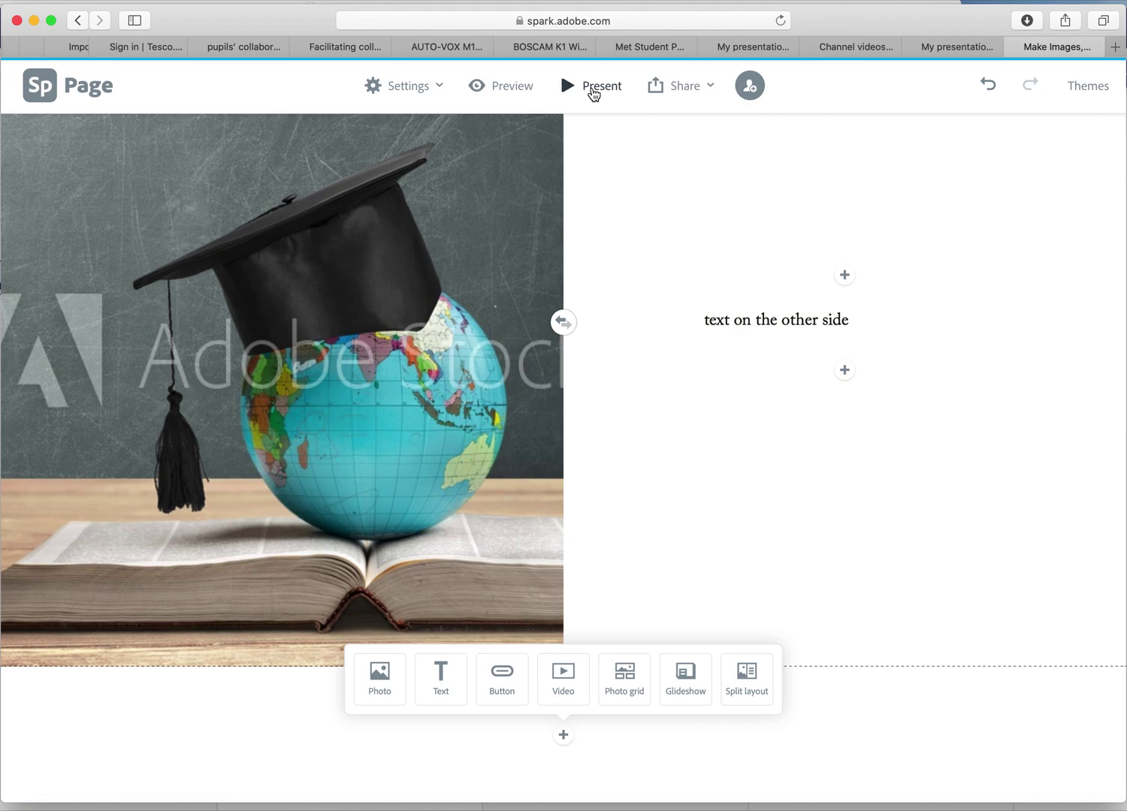
{"action": "left_click", "coordinate": [685, 88]}
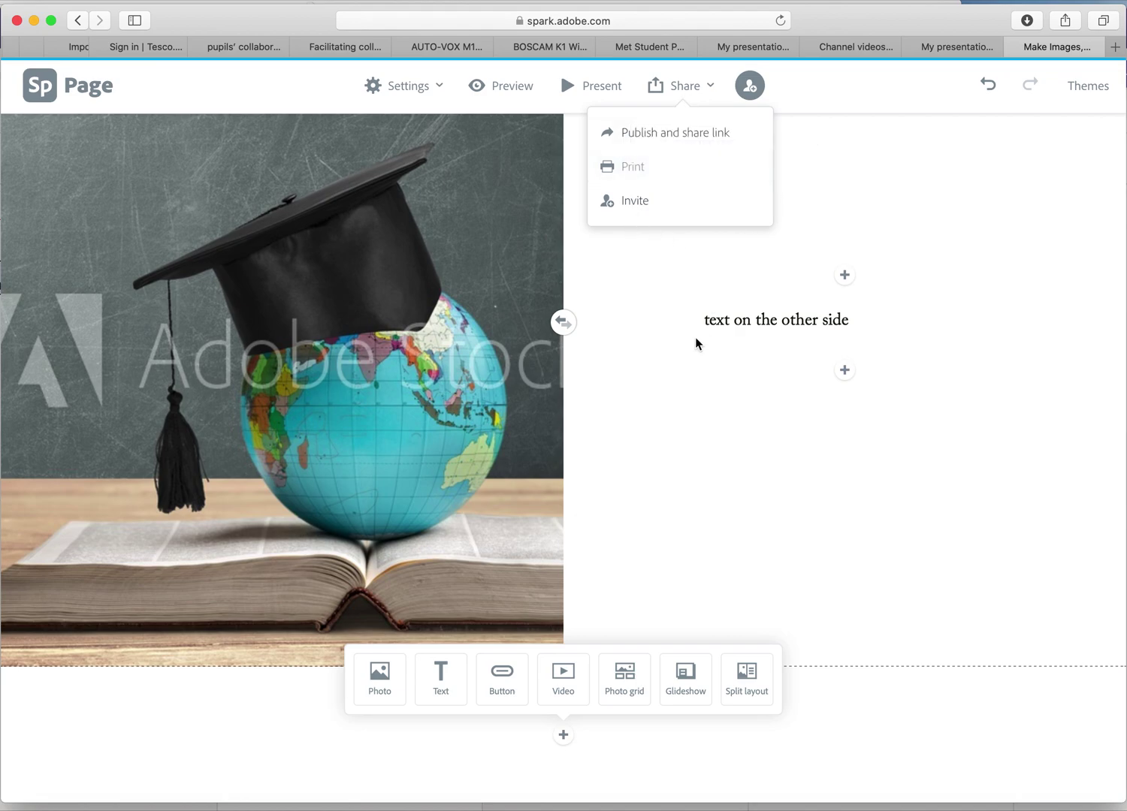
Publish the page titled 'yournameAOLE' and create its shareable link.
{"action": "left_click", "coordinate": [662, 135]}
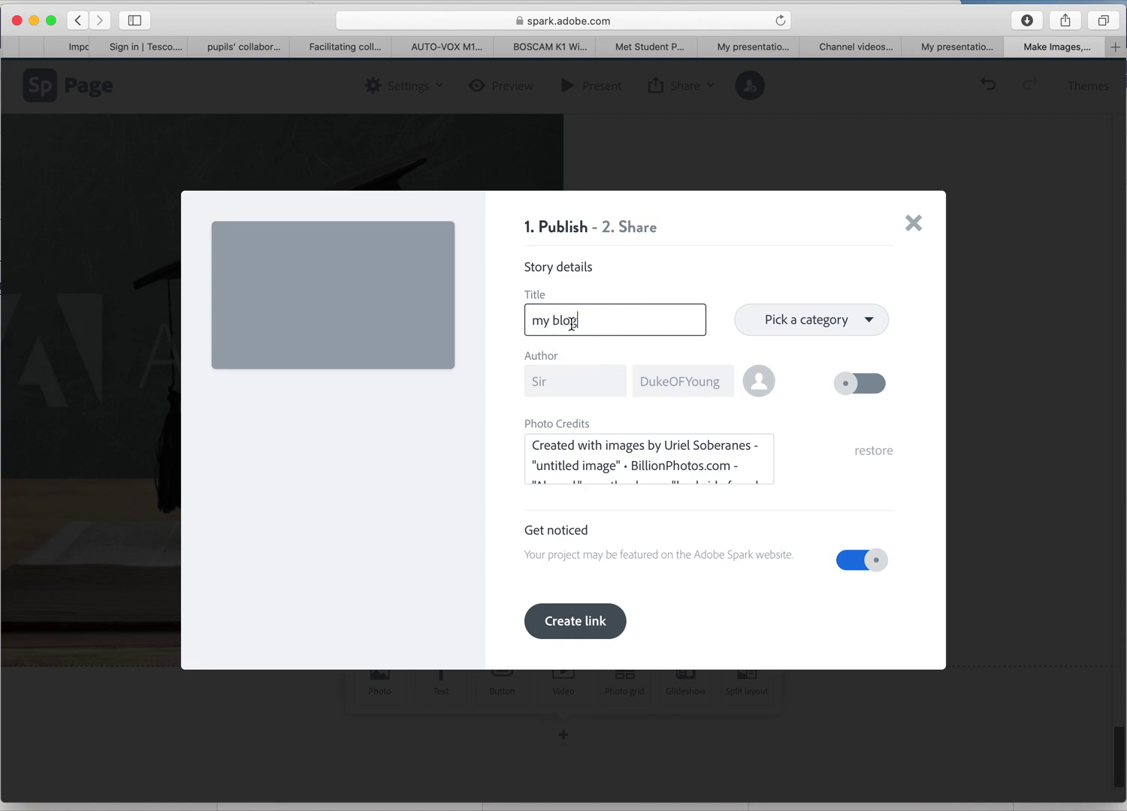
{"action": "key", "text": "BackSpace"}
{"action": "key", "text": "BackSpace"}
{"action": "key", "text": "BackSpace"}
{"action": "key", "text": "BackSpace"}
{"action": "key", "text": "BackSpace"}
{"action": "key", "text": "BackSpace"}
{"action": "key", "text": "BackSpace"}
{"action": "type", "text": "yourname"}
{"action": "left_click_drag", "start_coordinate": [594, 322], "coordinate": [527, 321]}
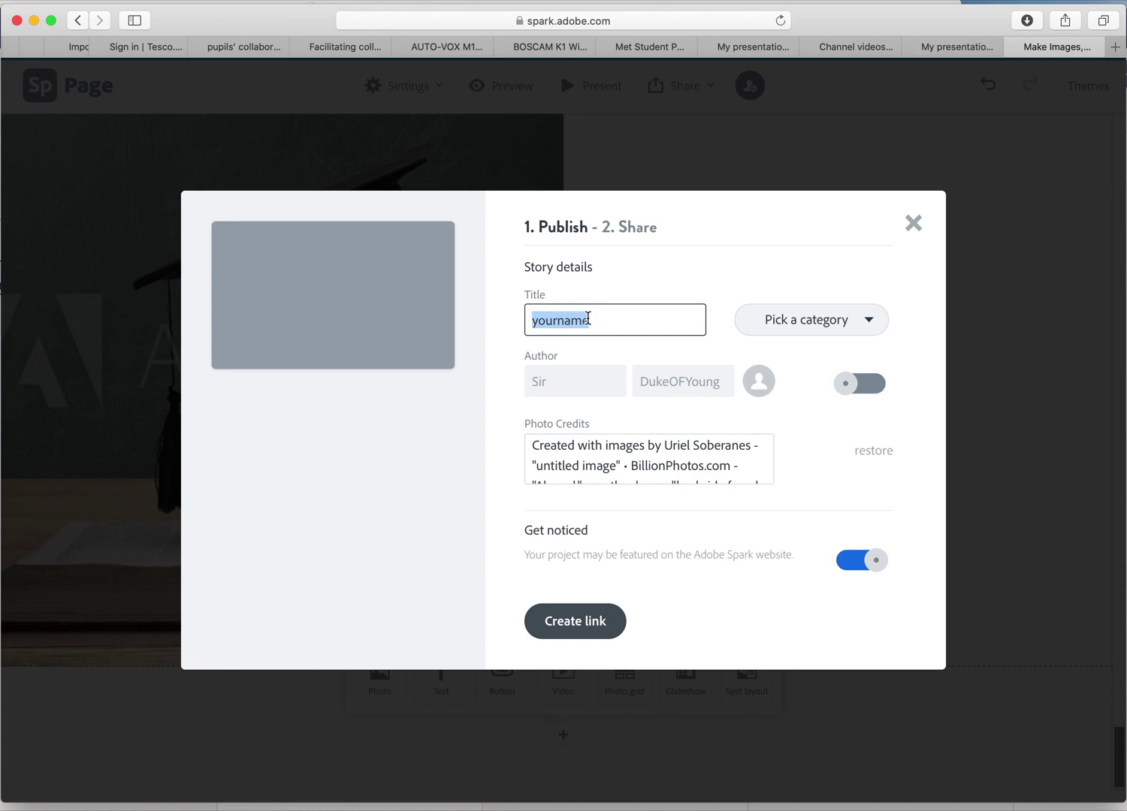
{"action": "left_click", "coordinate": [589, 319]}
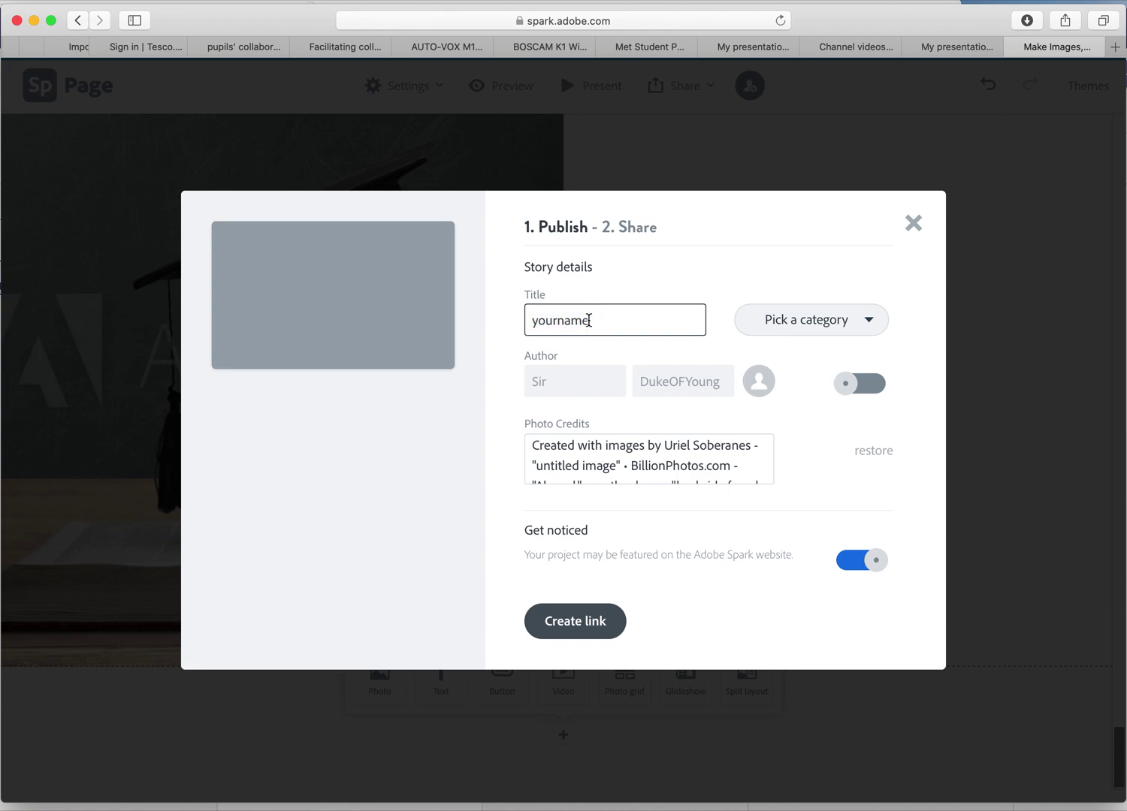
{"action": "type", "text": "AOLE"}
{"action": "left_click", "coordinate": [750, 473]}
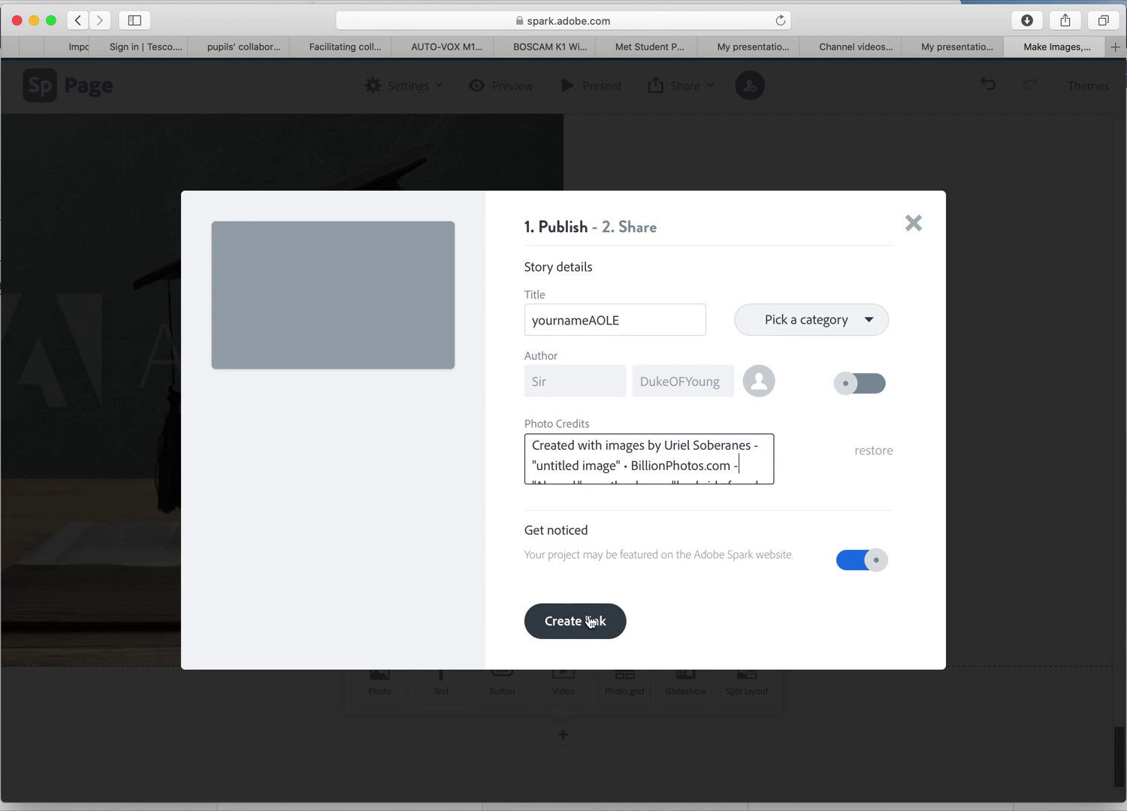
{"action": "left_click", "coordinate": [591, 622]}
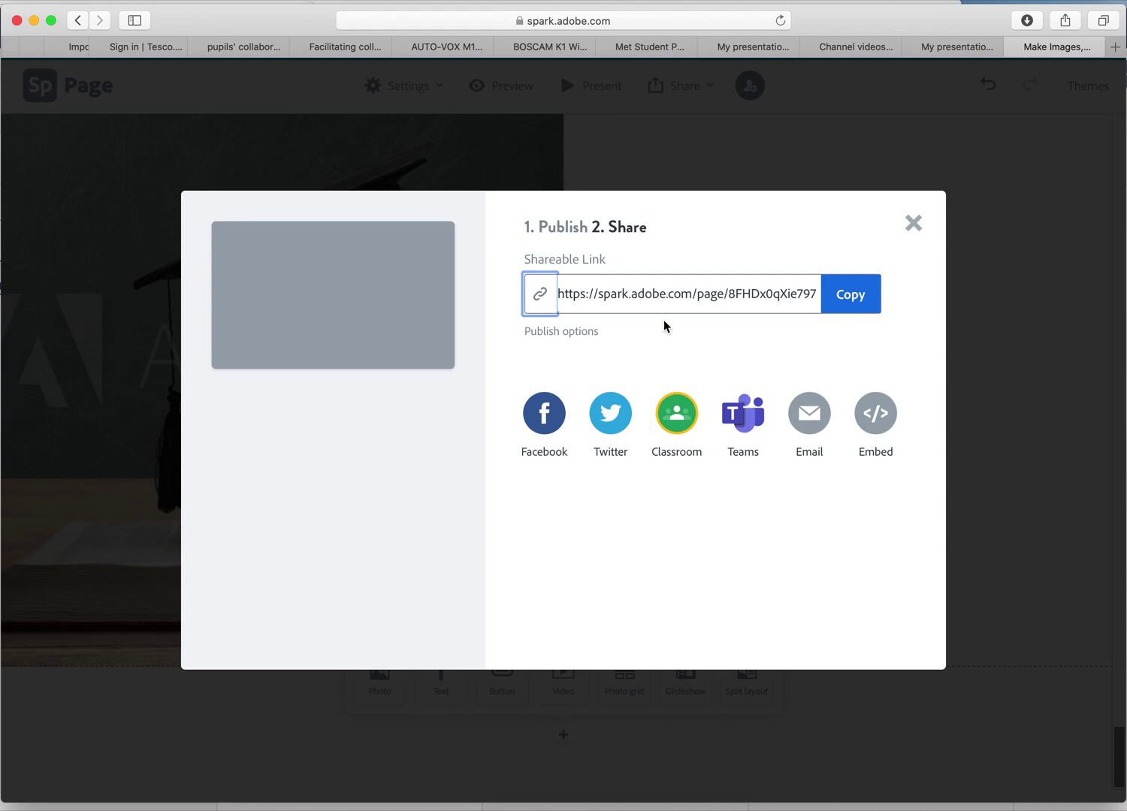
{"action": "left_click", "coordinate": [913, 224]}
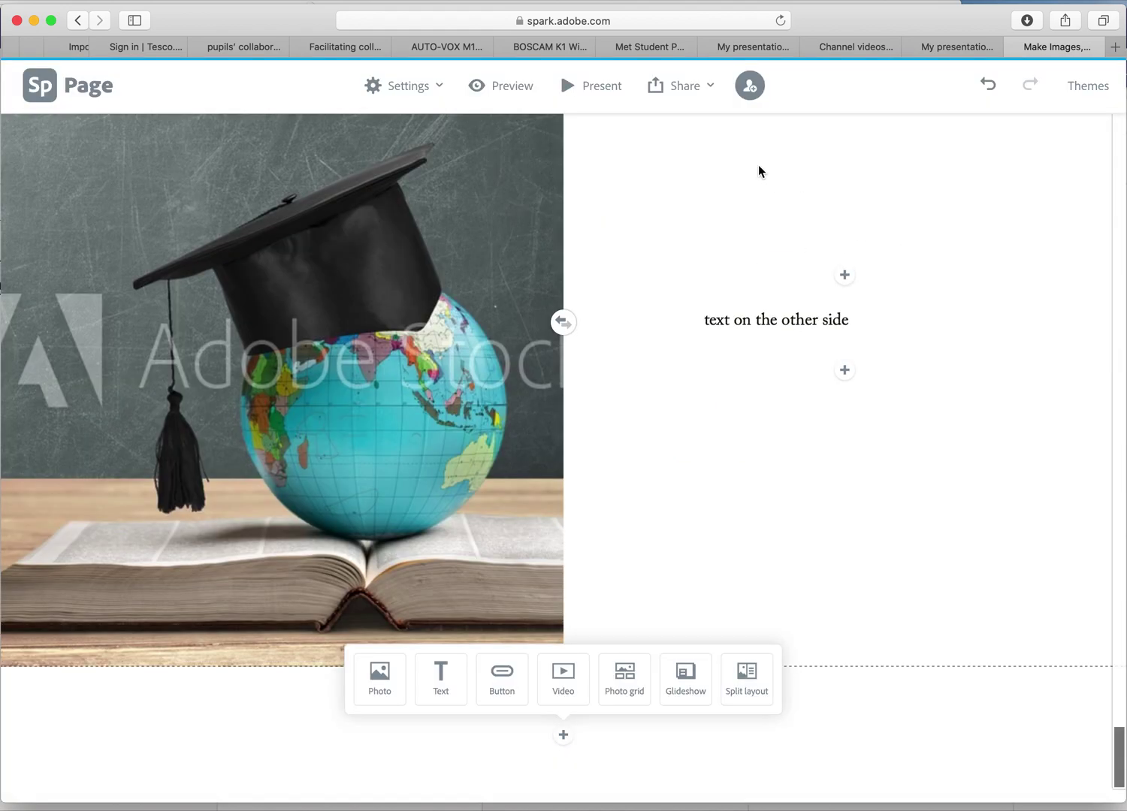
Invite a collaborator to edit the blog by entering their e-mail address.
{"action": "left_click", "coordinate": [753, 86]}
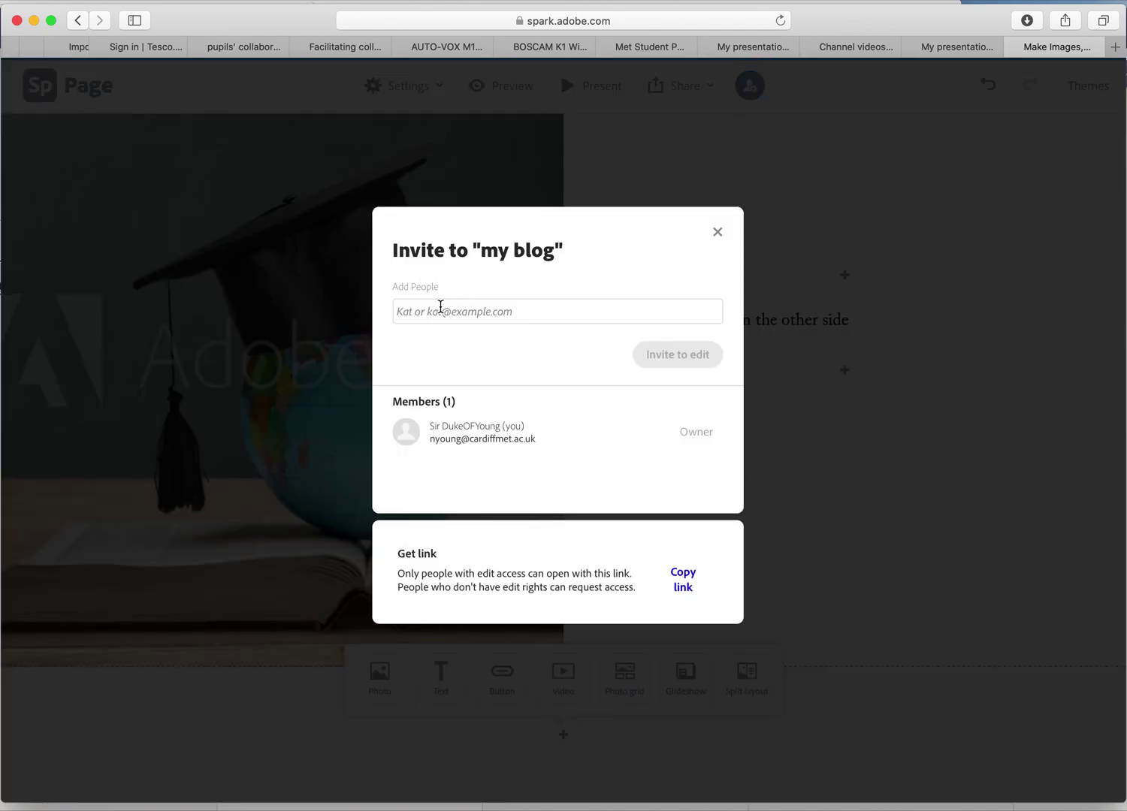
{"action": "left_click", "coordinate": [423, 314]}
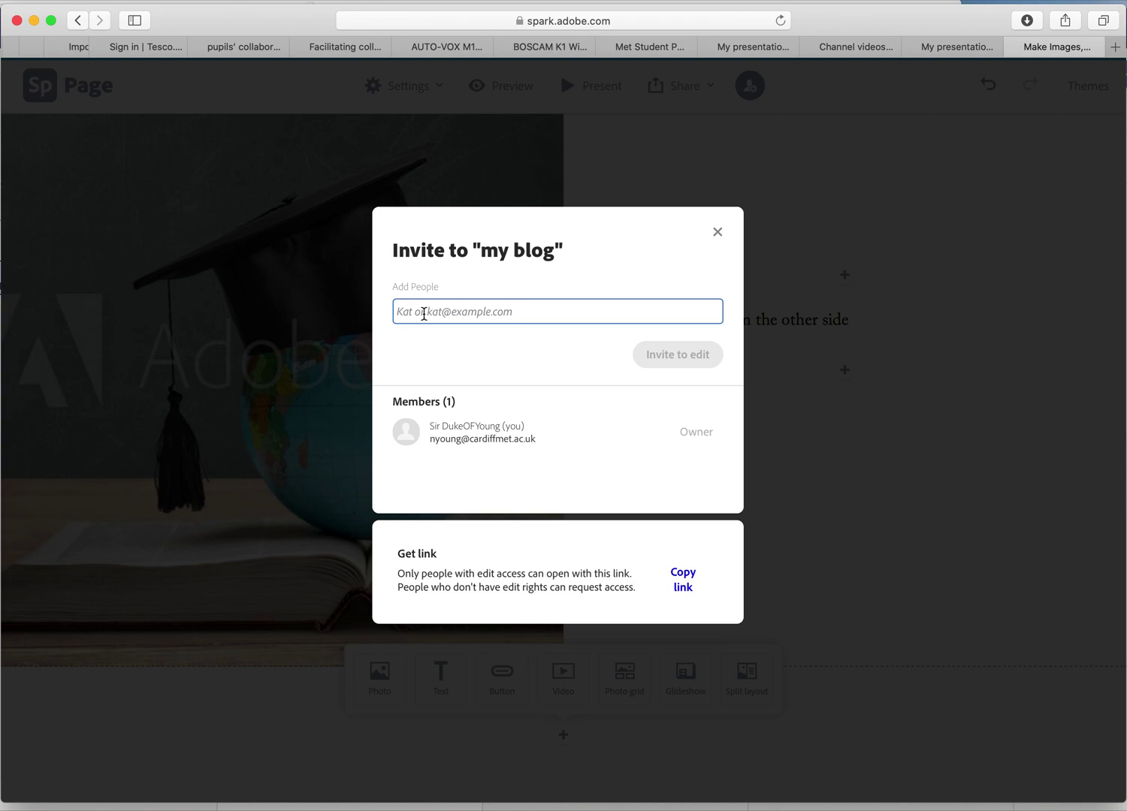
{"action": "key", "text": "BackSpace"}
{"action": "key", "text": "BackSpace"}
{"action": "key", "text": "BackSpace"}
{"action": "key", "text": "BackSpace"}
{"action": "key", "text": "BackSpace"}
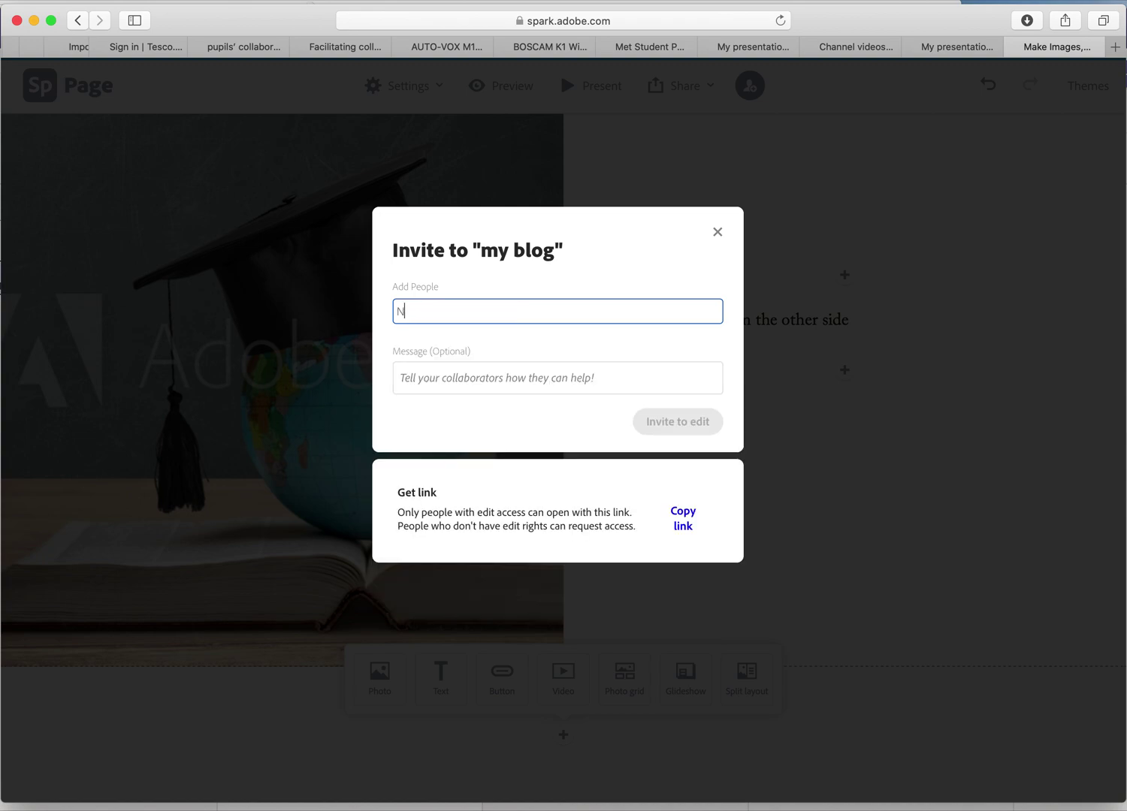
{"action": "key", "text": "BackSpace"}
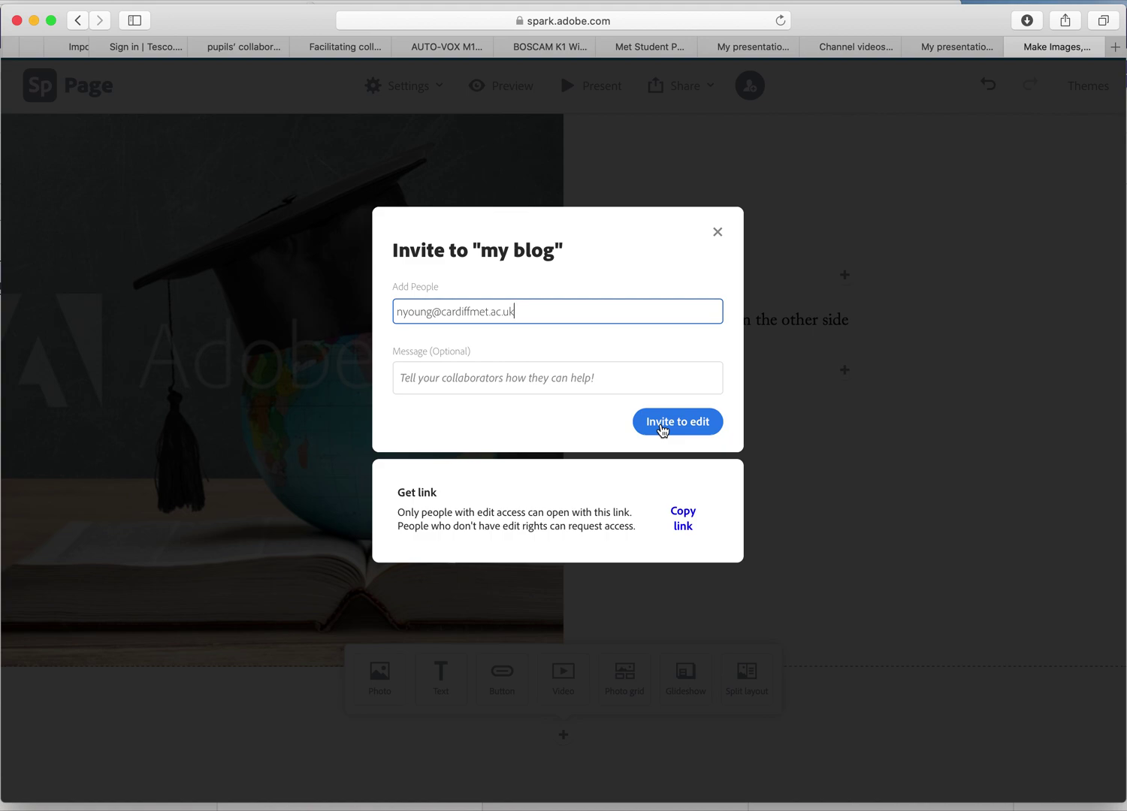
{"action": "left_click", "coordinate": [662, 429]}
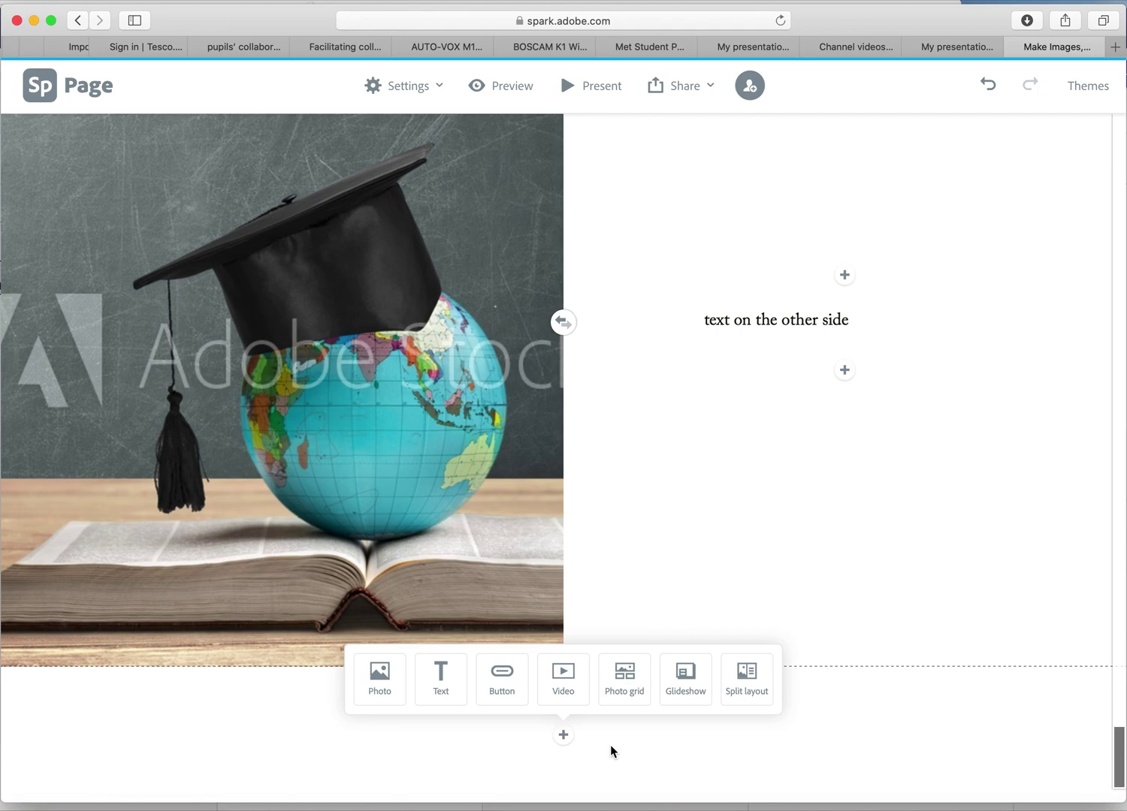
{"action": "scroll", "coordinate": [758, 536], "scroll_direction": "up", "scroll_amount": 10}
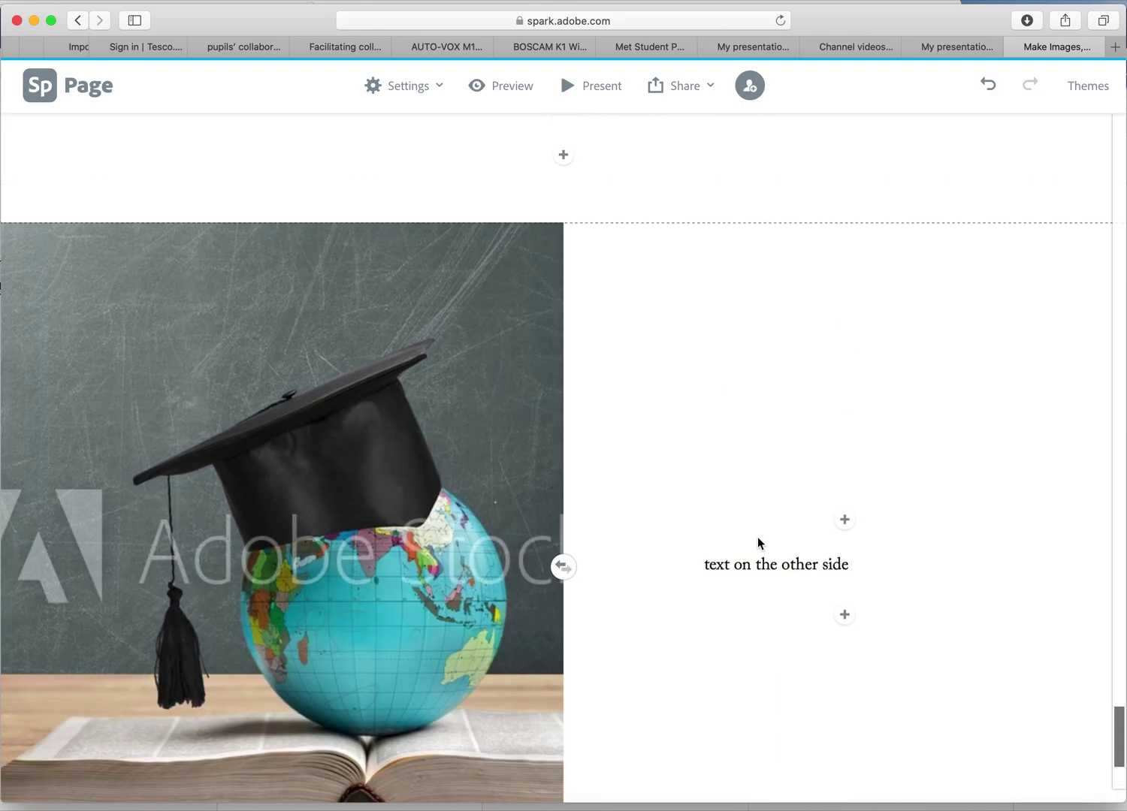
{"action": "scroll", "coordinate": [758, 536], "scroll_direction": "up", "scroll_amount": 10}
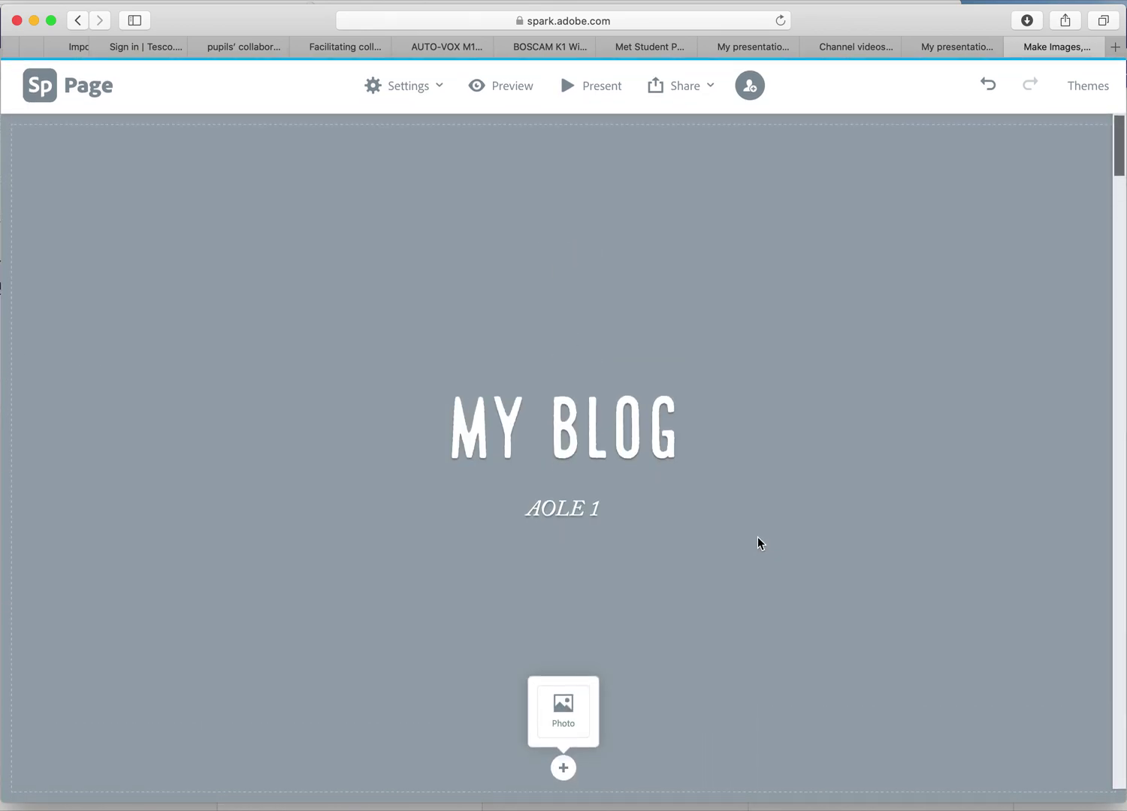